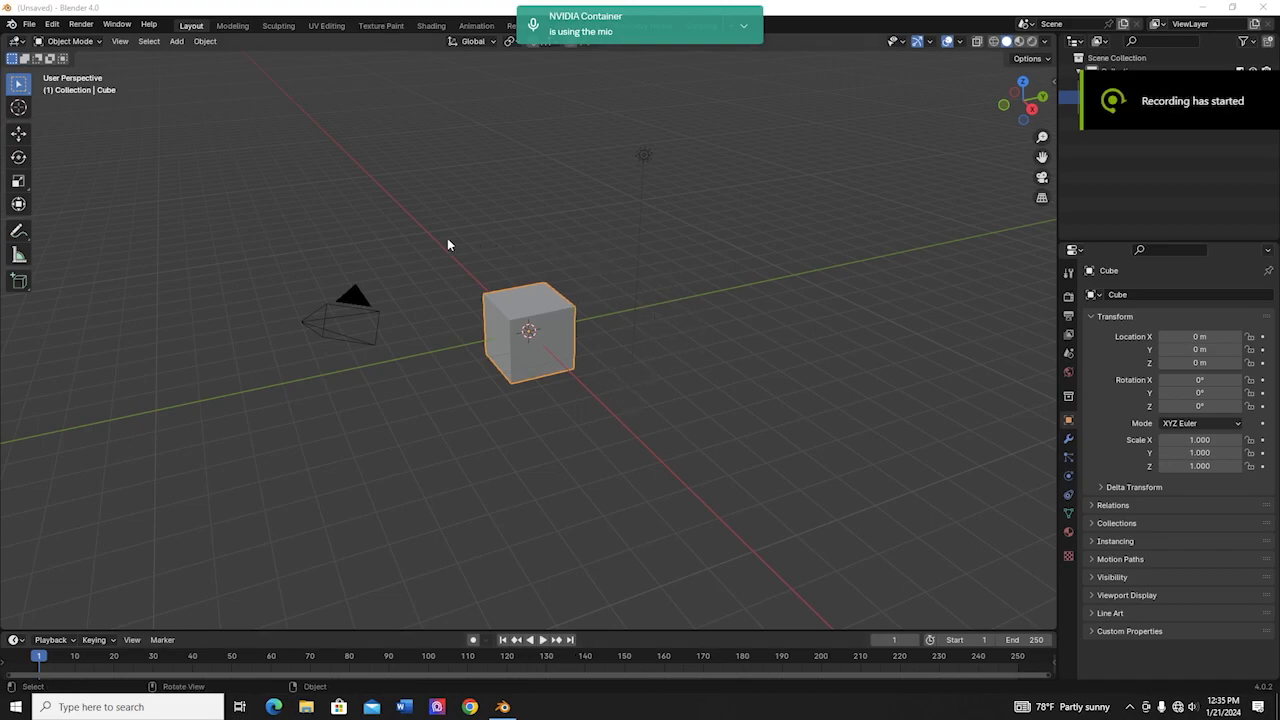
Delete all the default objects from the scene: the camera, cube and light.
left_click(783, 447)
key("a")
key("x")
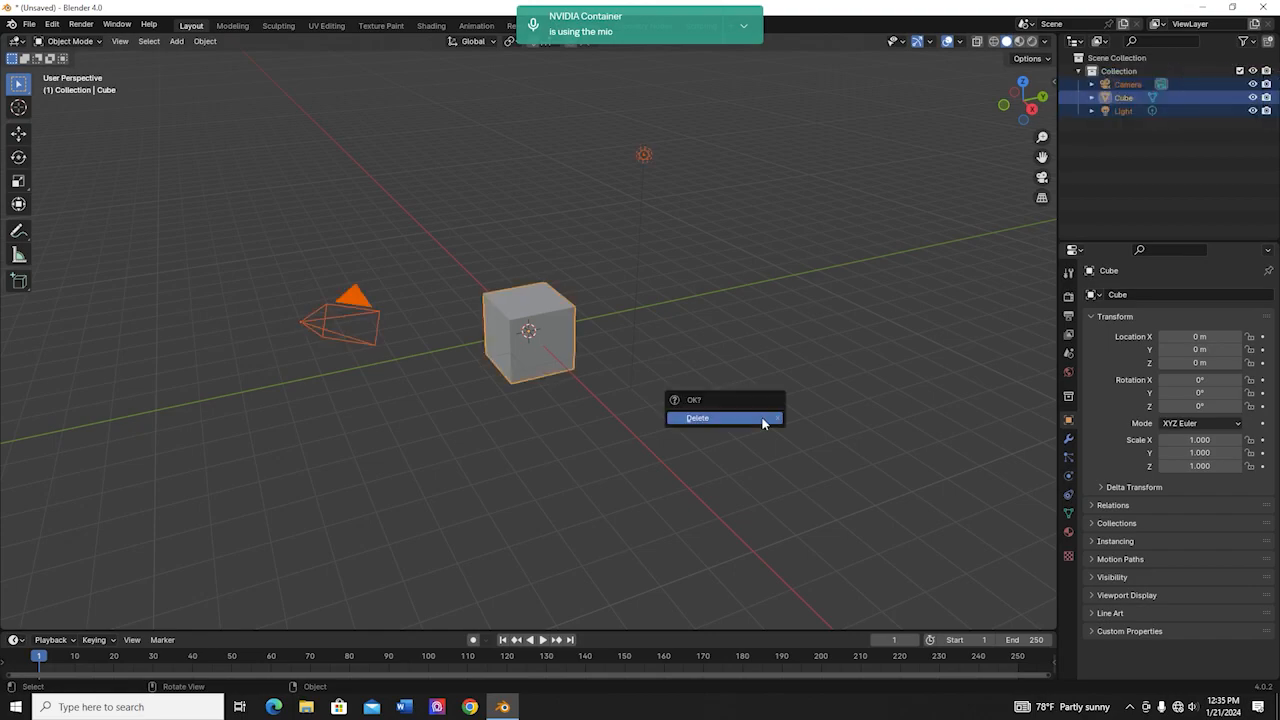
left_click(763, 420)
Add a plane mesh at the world origin.
middle_click_drag(634, 391, 534, 303)
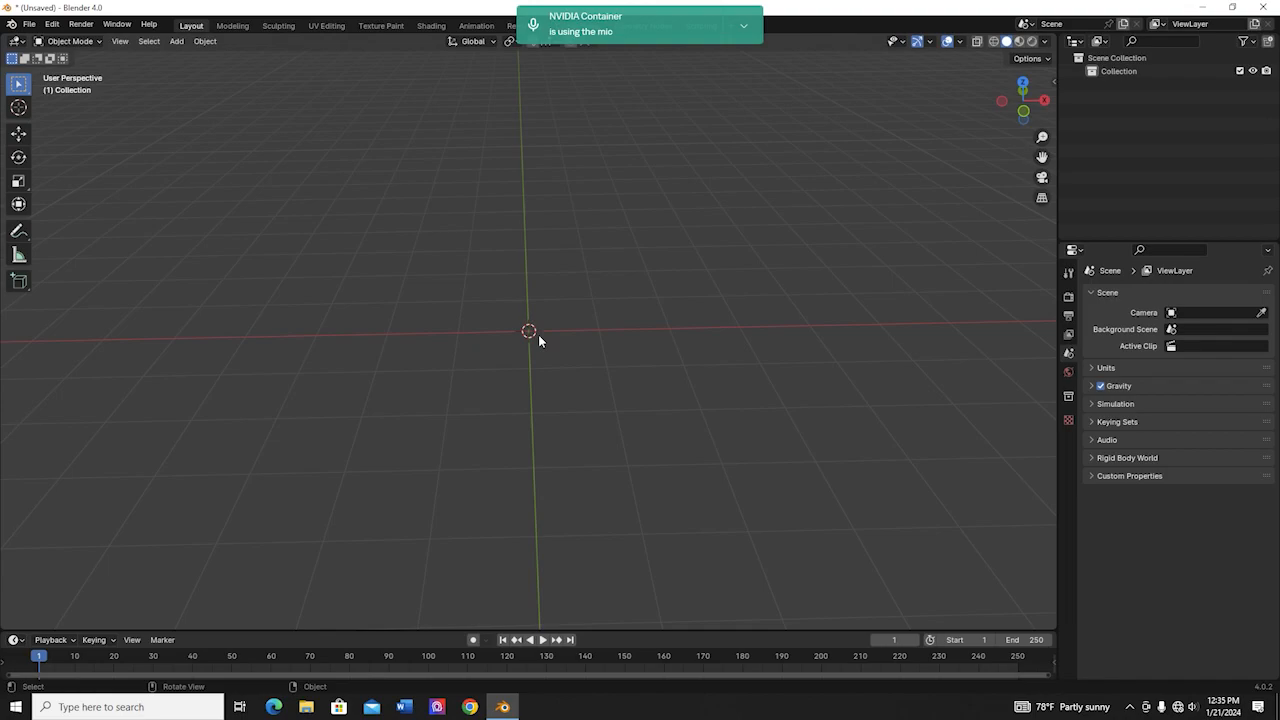
key("shift+a")
mouse_move(538, 335)
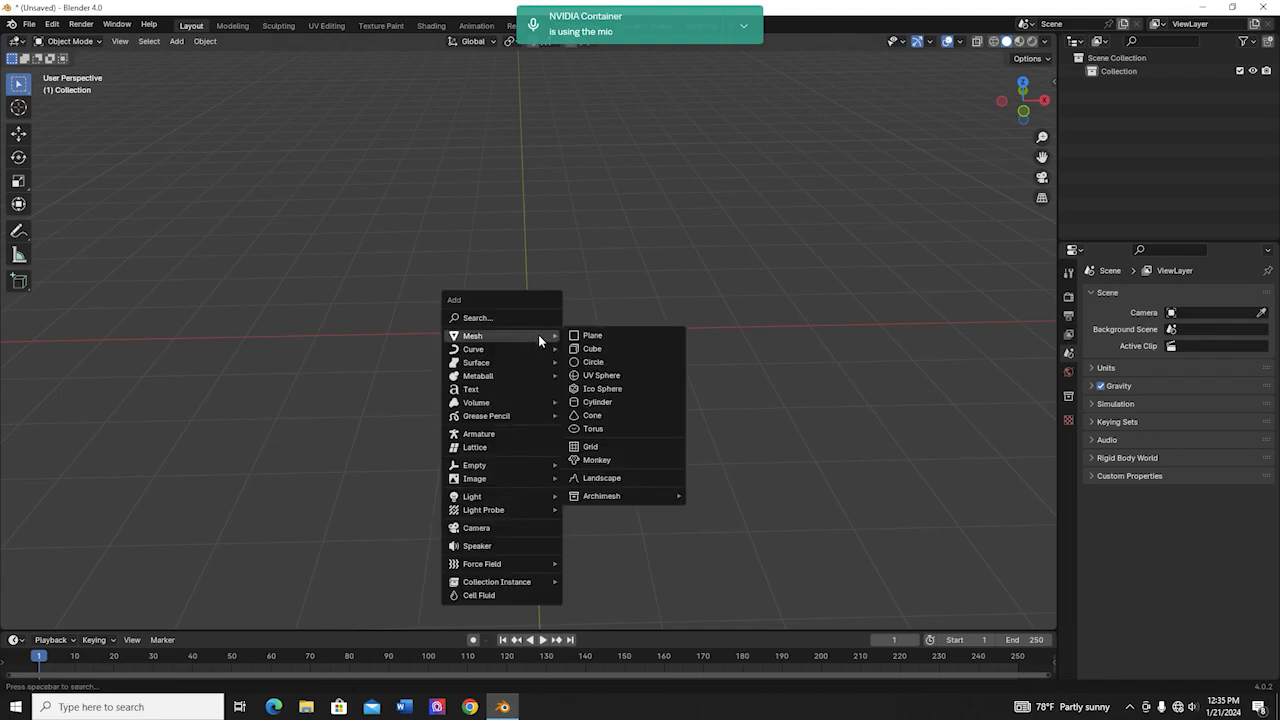
left_click(594, 335)
middle_click_drag(606, 334, 637, 376)
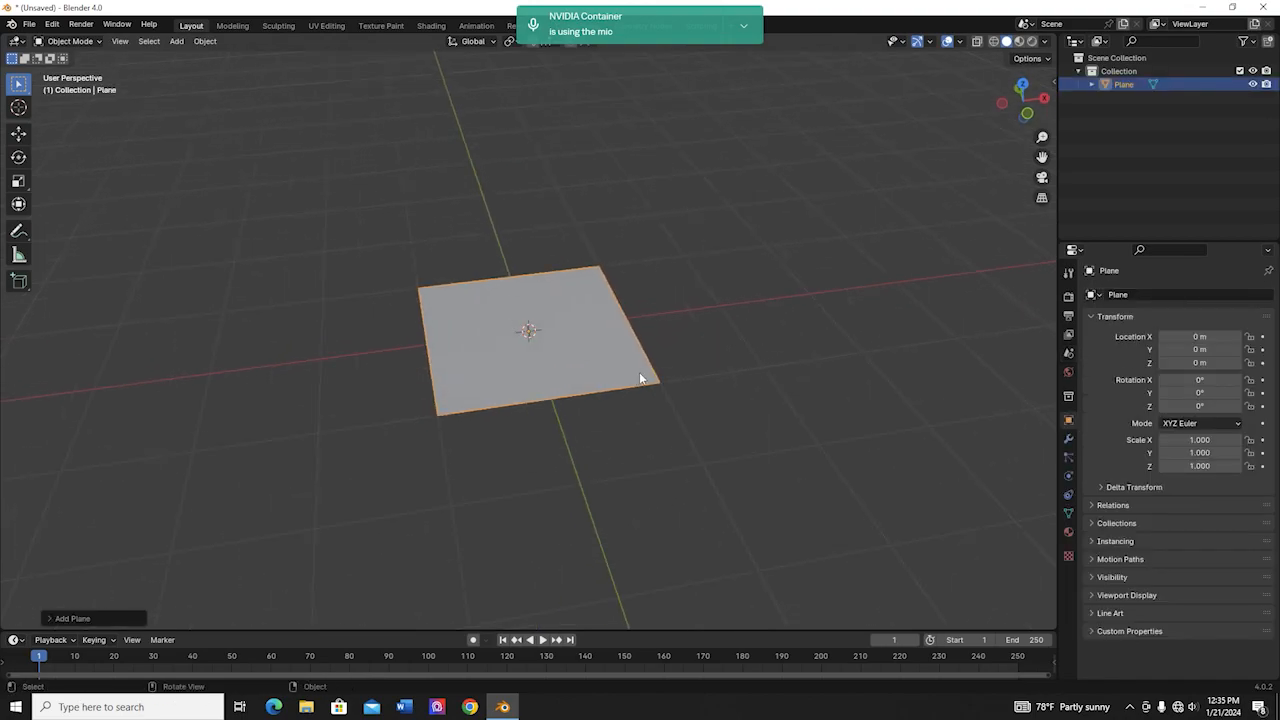
Scale the plane up to about 1.29, then narrow it along X to about 1.20.
key("s")
key("x")
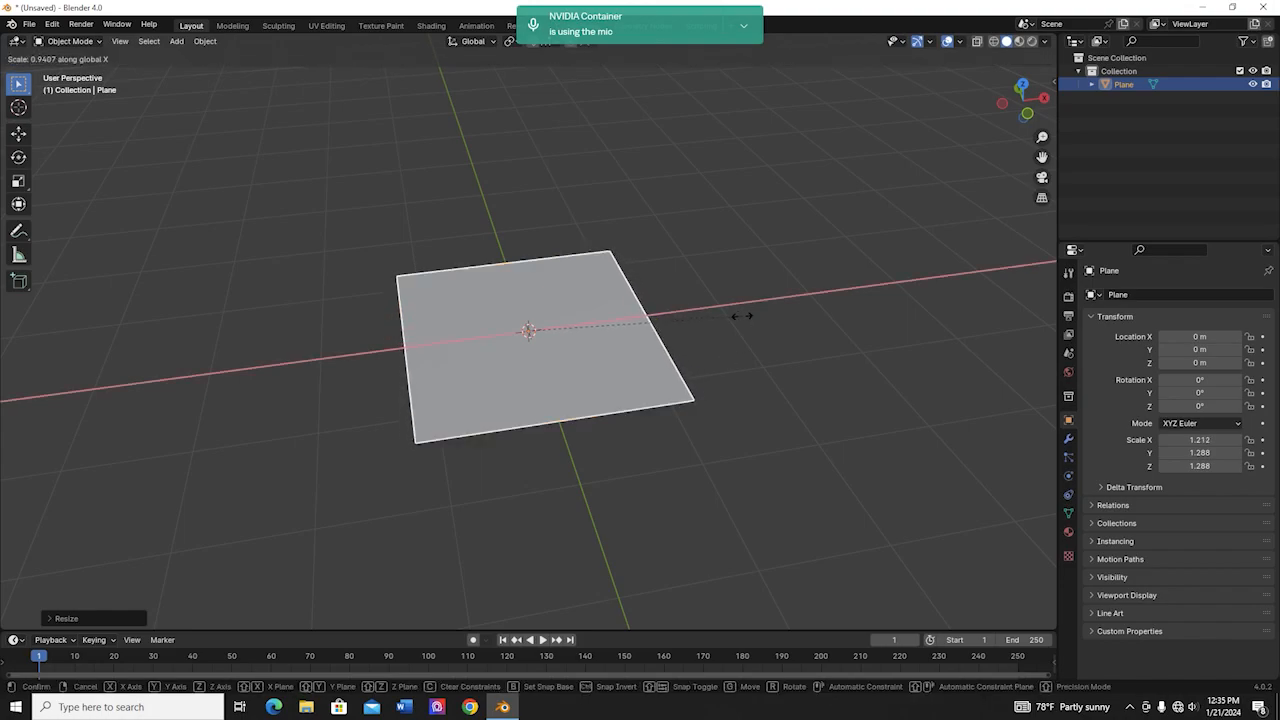
left_click(745, 313)
middle_click_drag(732, 321, 210, 294)
Subdivide the plane in Edit Mode with 32 cuts.
key("Tab")
middle_click_drag(361, 279, 466, 367)
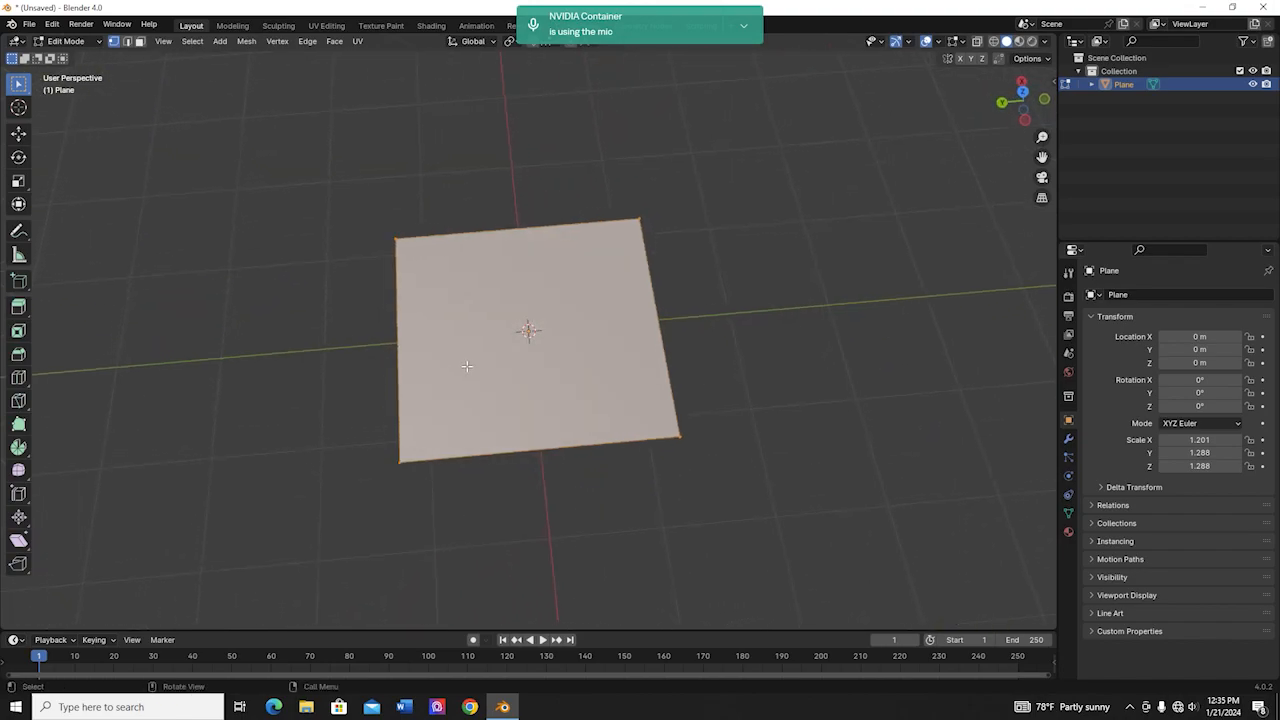
right_click(479, 323)
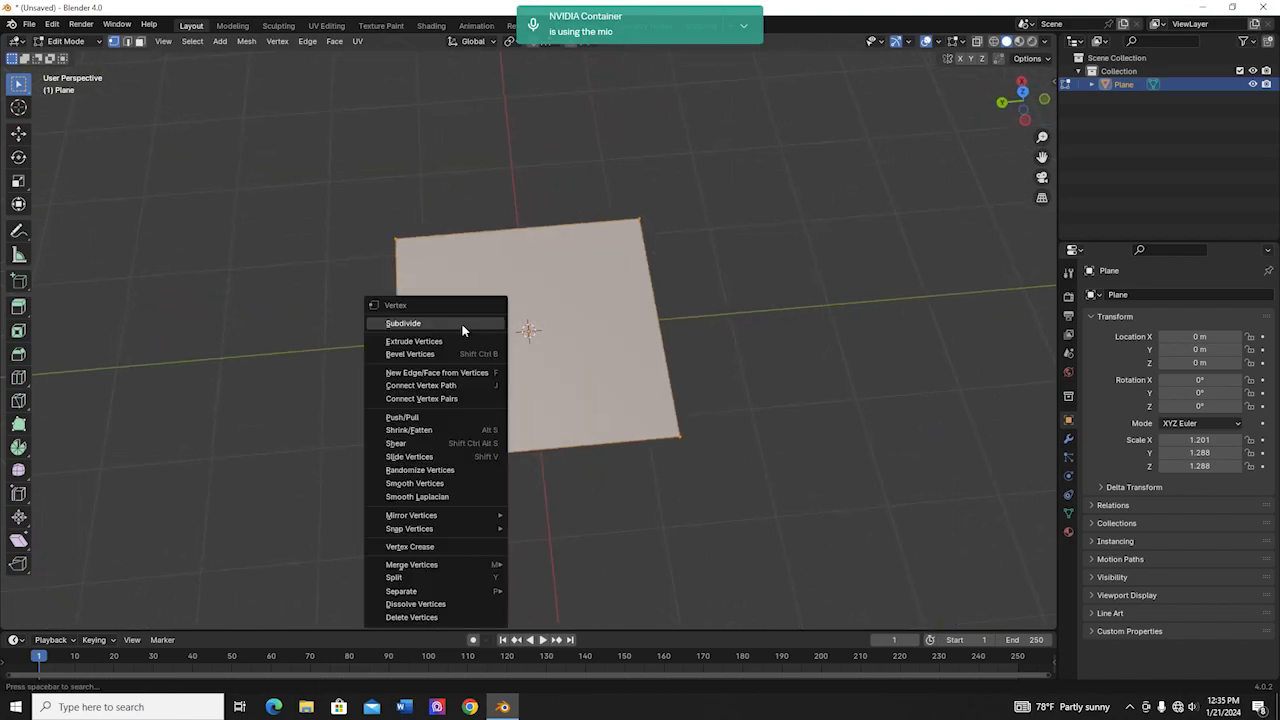
left_click(463, 324)
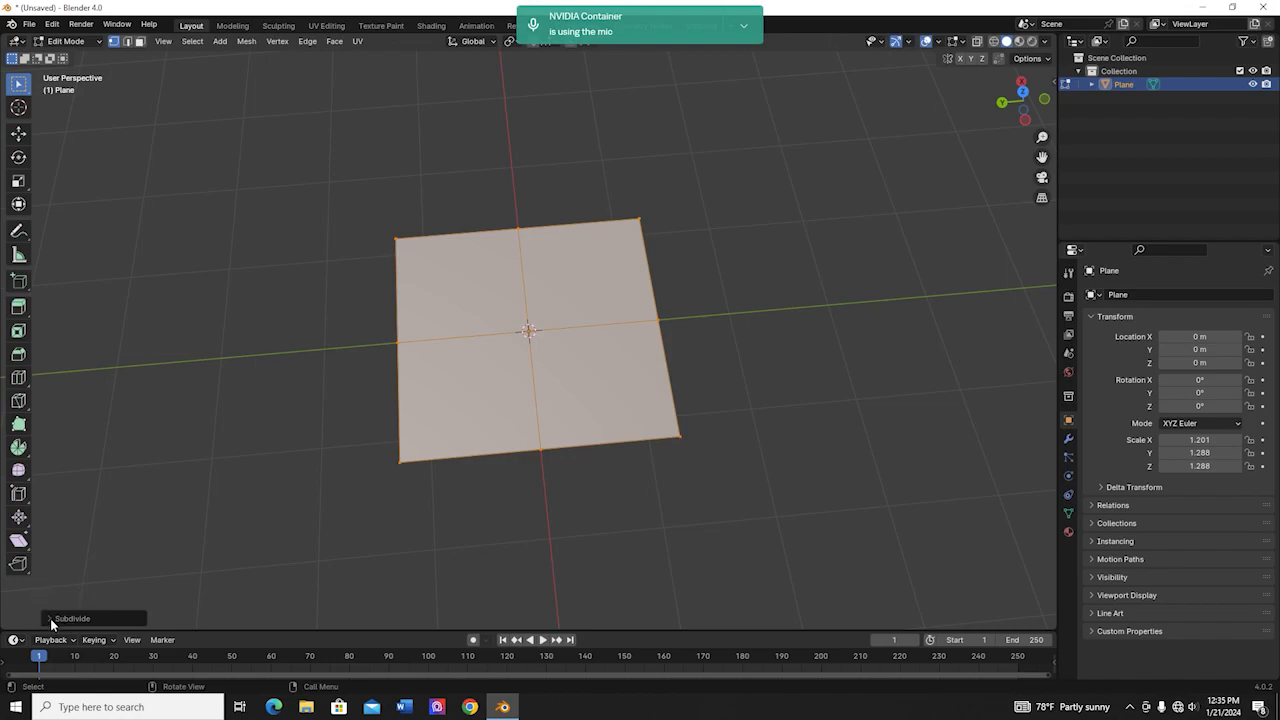
left_click(50, 619)
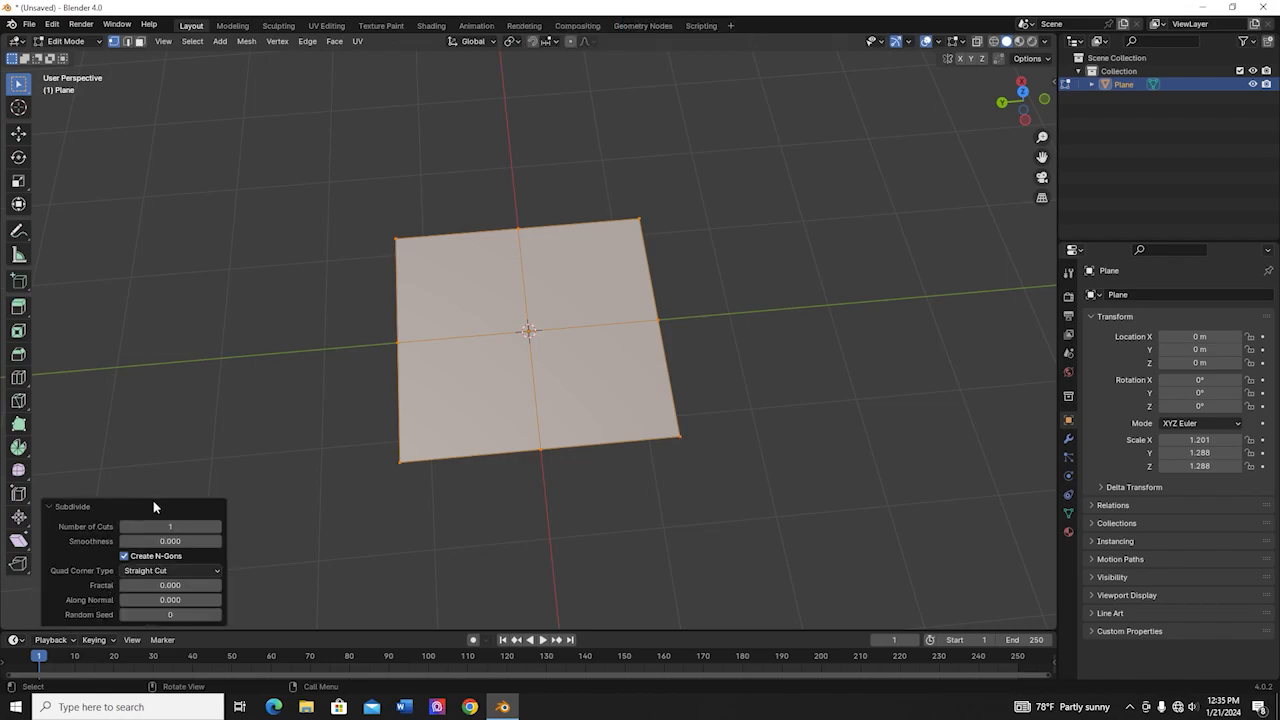
left_click(170, 526)
key("Return")
middle_click_drag(700, 377, 435, 369)
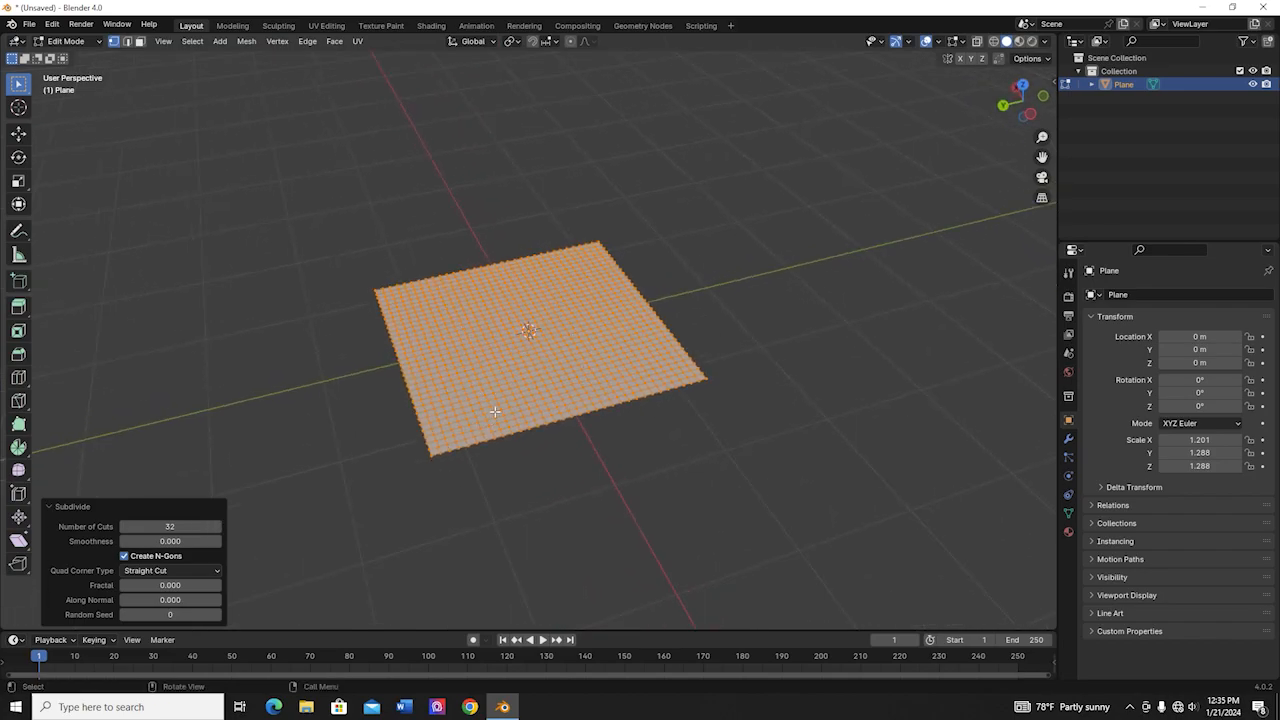
Extrude the whole subdivided plane upward by about 0.1 m to form a thin slab.
middle_click_drag(646, 466, 708, 438)
middle_click_drag(655, 394, 694, 371)
scroll(1012, 224, "up", 3)
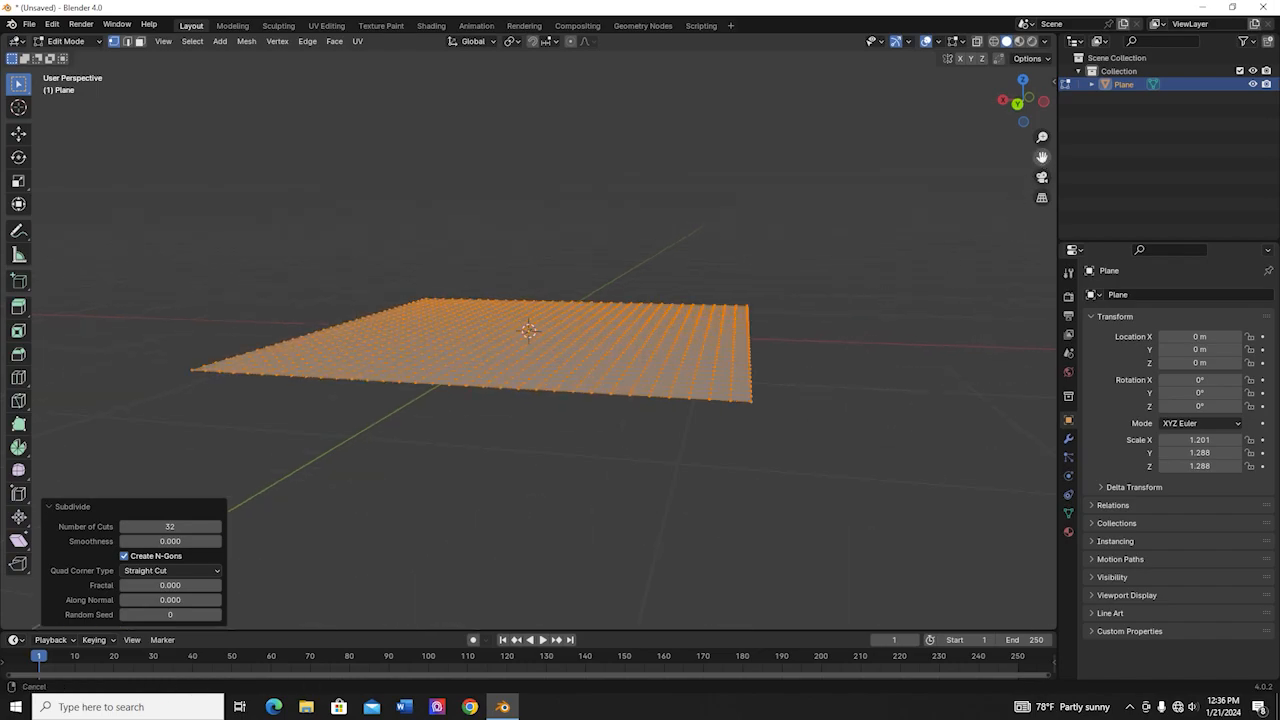
left_click_drag(1041, 157, 855, 390)
left_click_drag(1042, 157, 1041, 127)
scroll(853, 326, "up", 2)
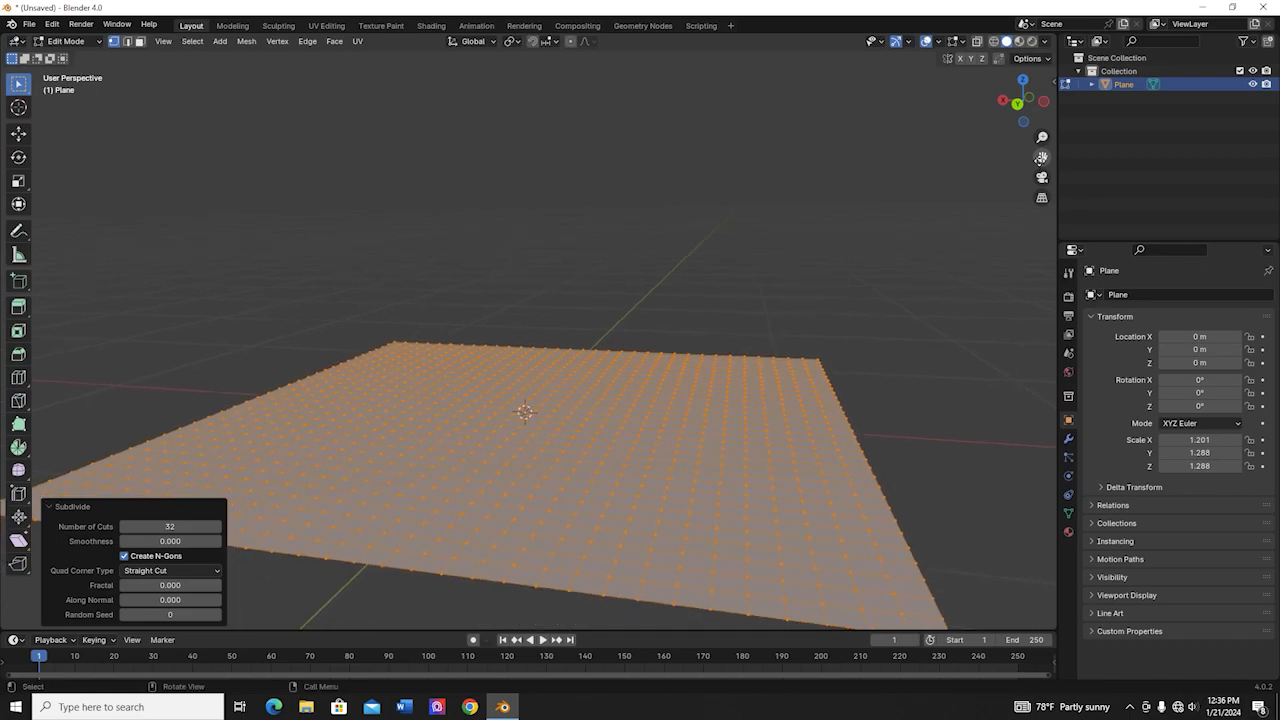
scroll(860, 452, "down", 1)
key("e")
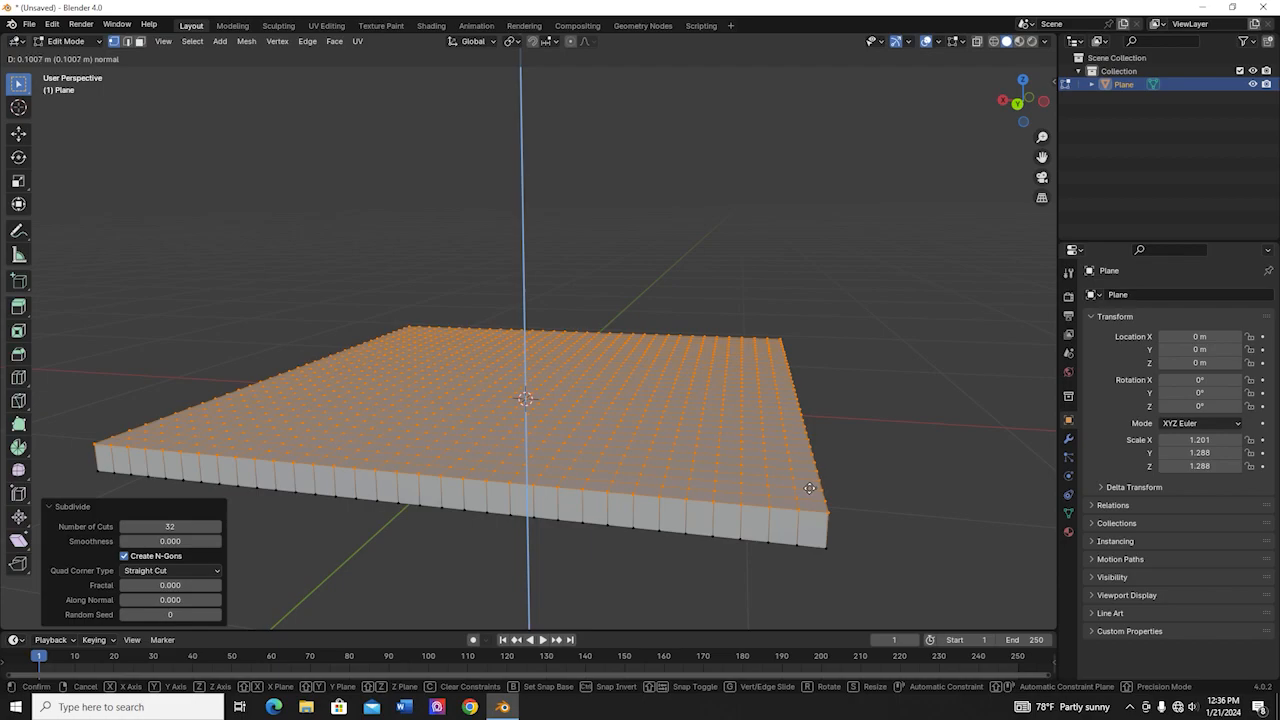
left_click(809, 488)
left_click_drag(1040, 161, 1028, 98)
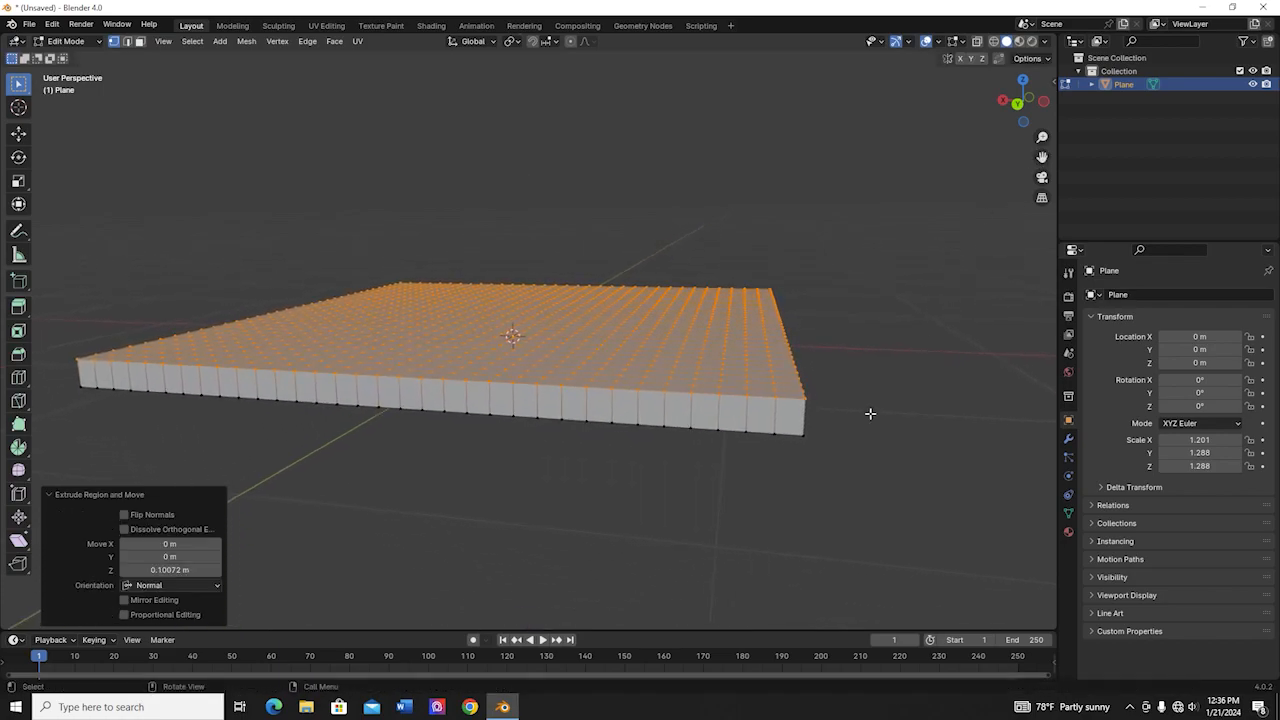
Add a single horizontal loop cut around the slab's sides, about midway up its thickness.
key("ctrl+r")
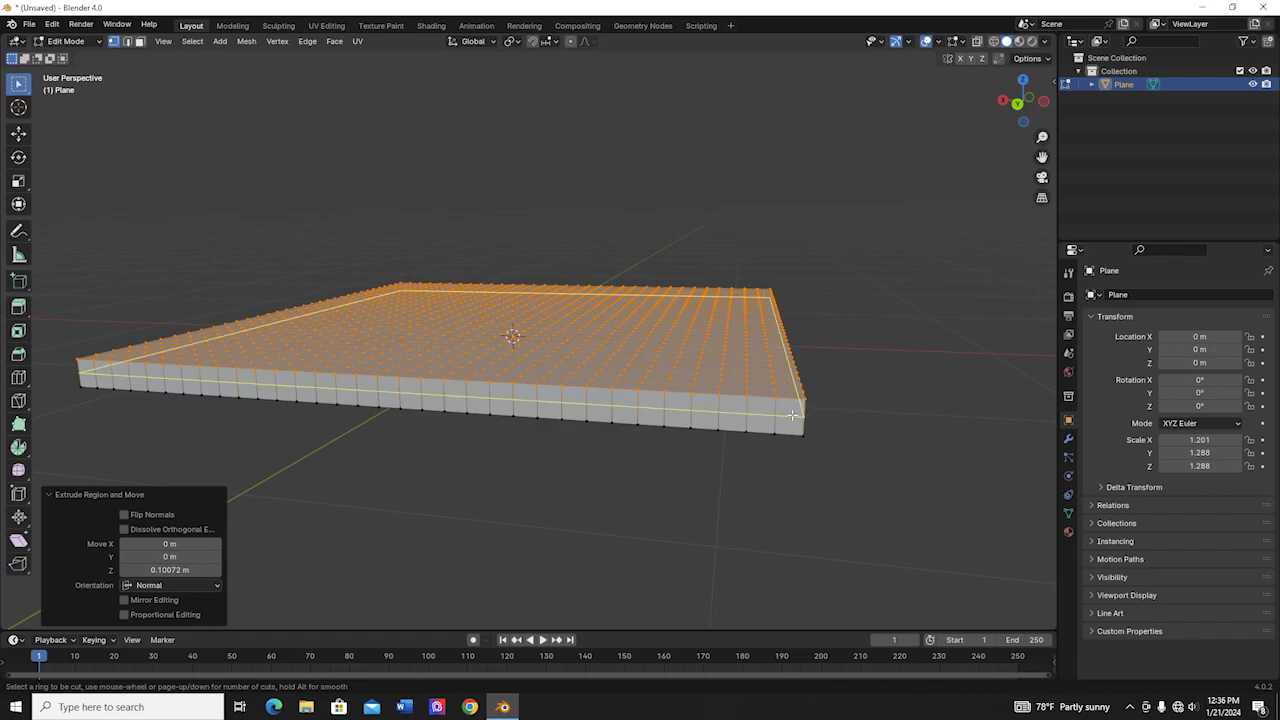
left_click(797, 413)
left_click(800, 415)
scroll(874, 399, "down", 3)
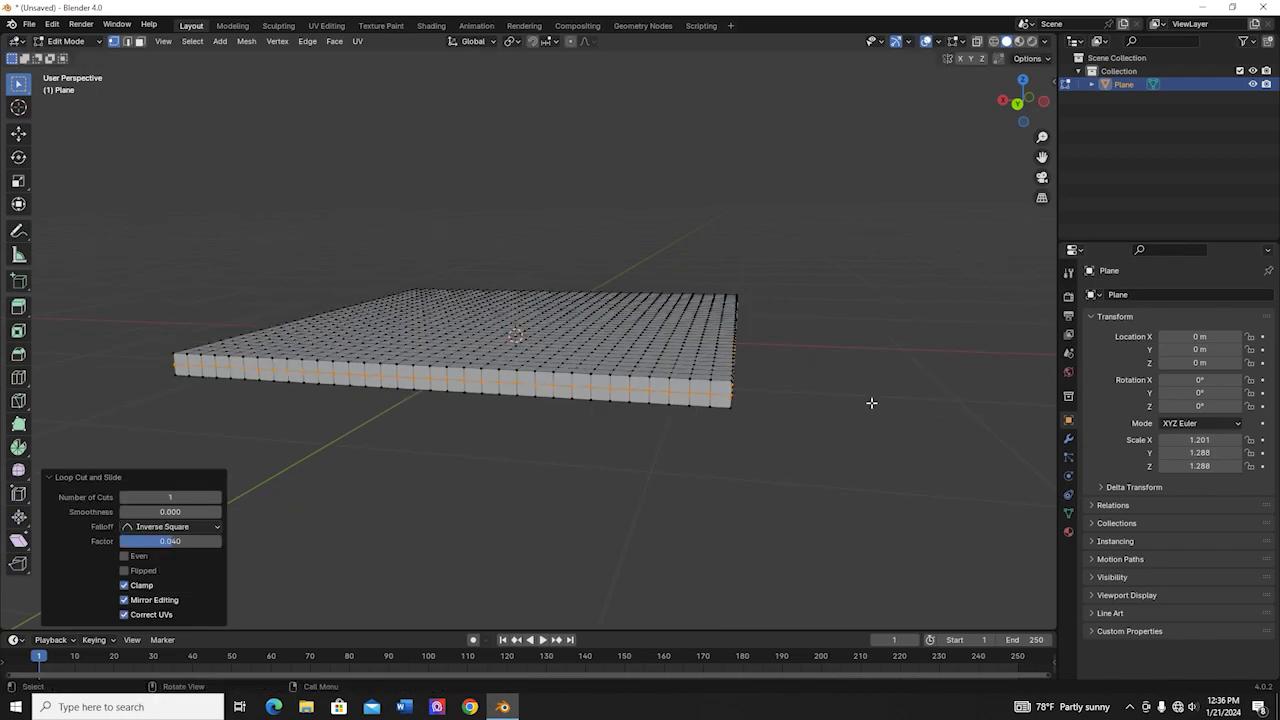
Push the side edge loop outward by about 0.055 m with Shrink/Fatten and return to Object Mode.
key("KP_7")
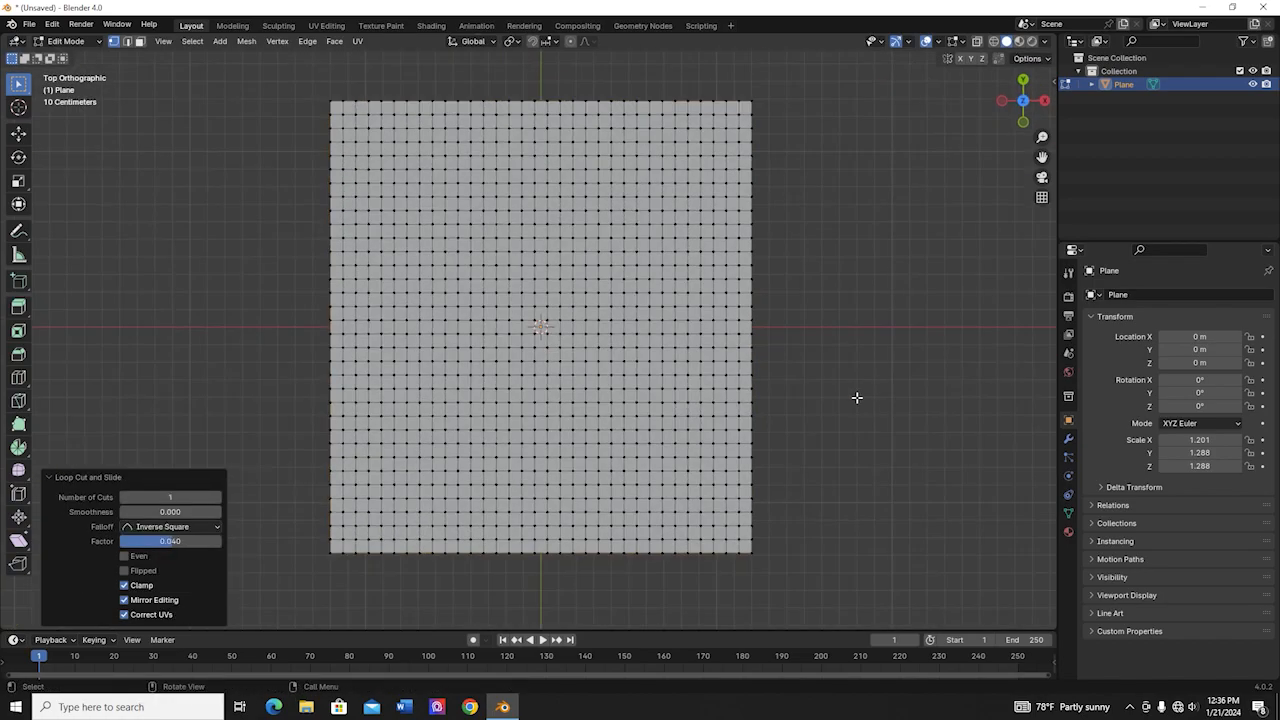
key("alt+s")
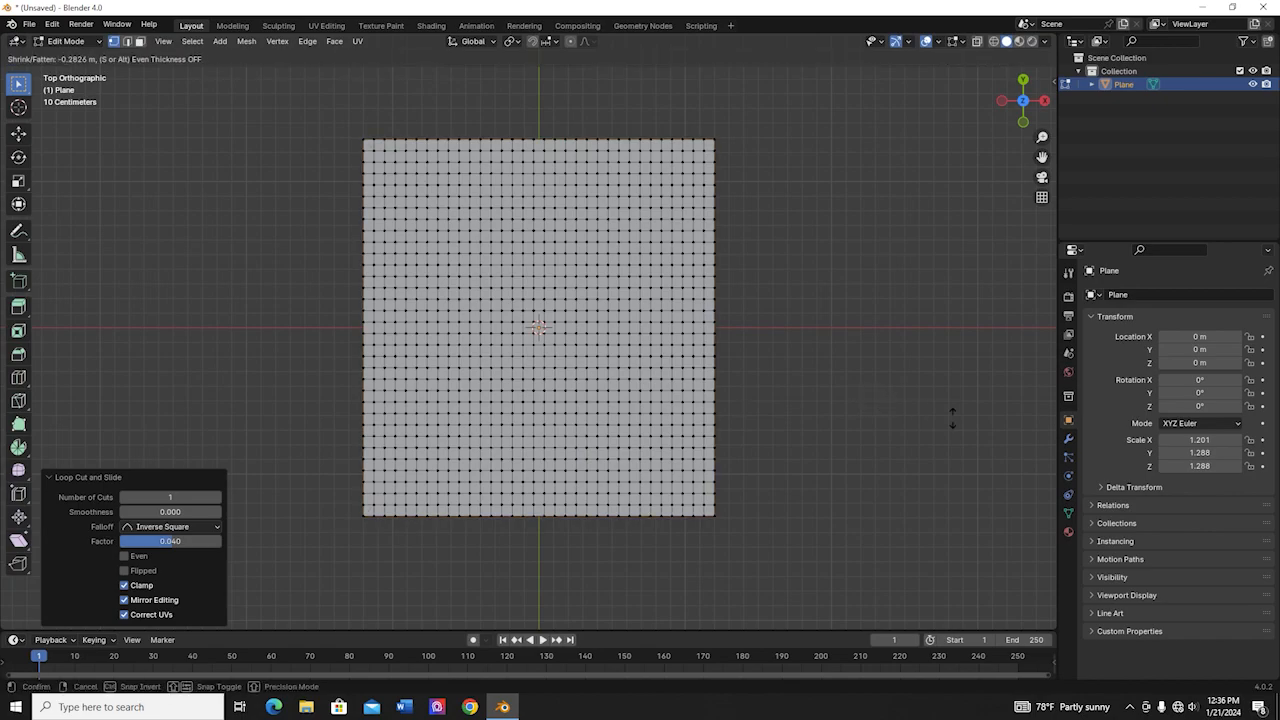
left_click(822, 393)
middle_click_drag(826, 466, 700, 482)
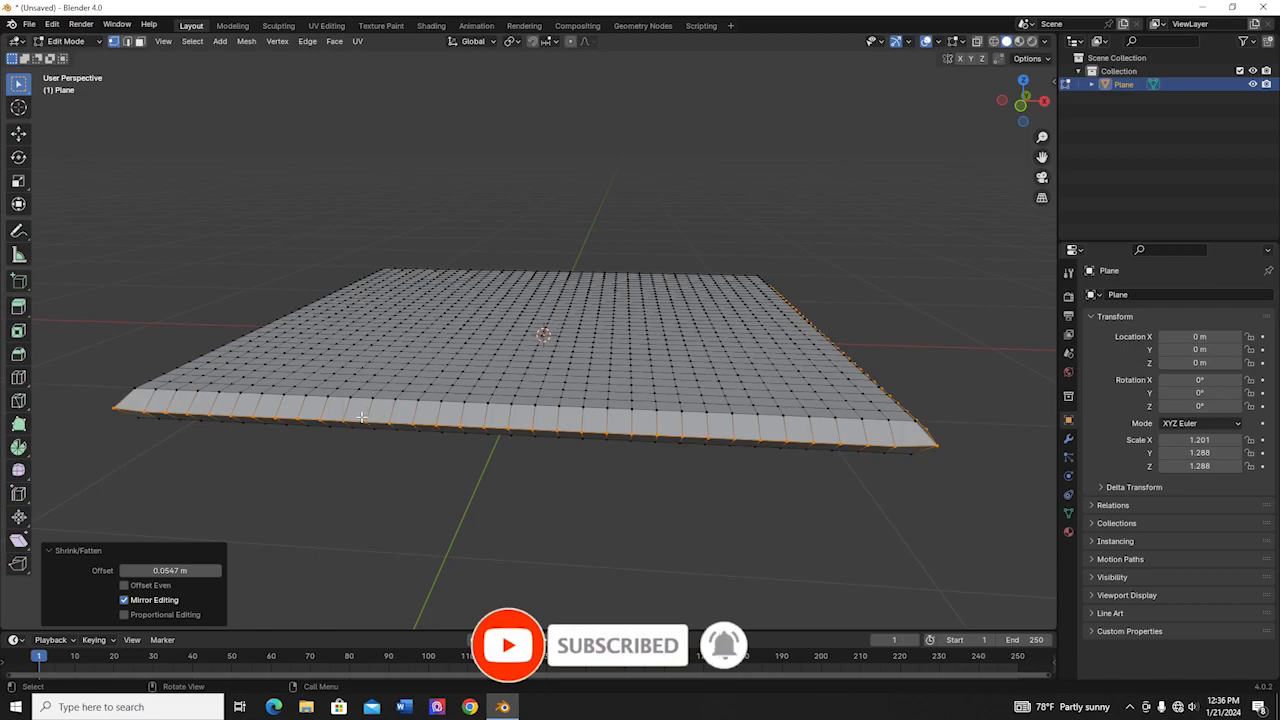
key("Tab")
middle_click_drag(526, 471, 709, 477)
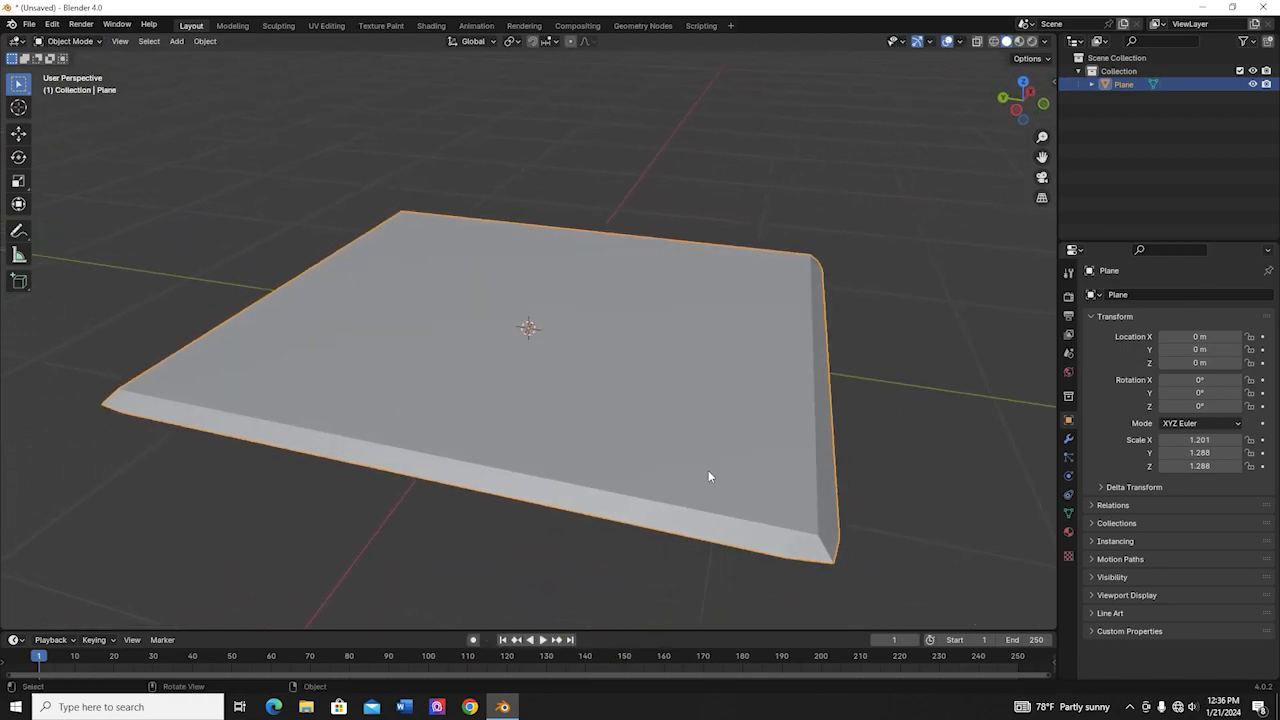
Add Cloth physics to the slab.
left_click(1068, 457)
left_click(1070, 476)
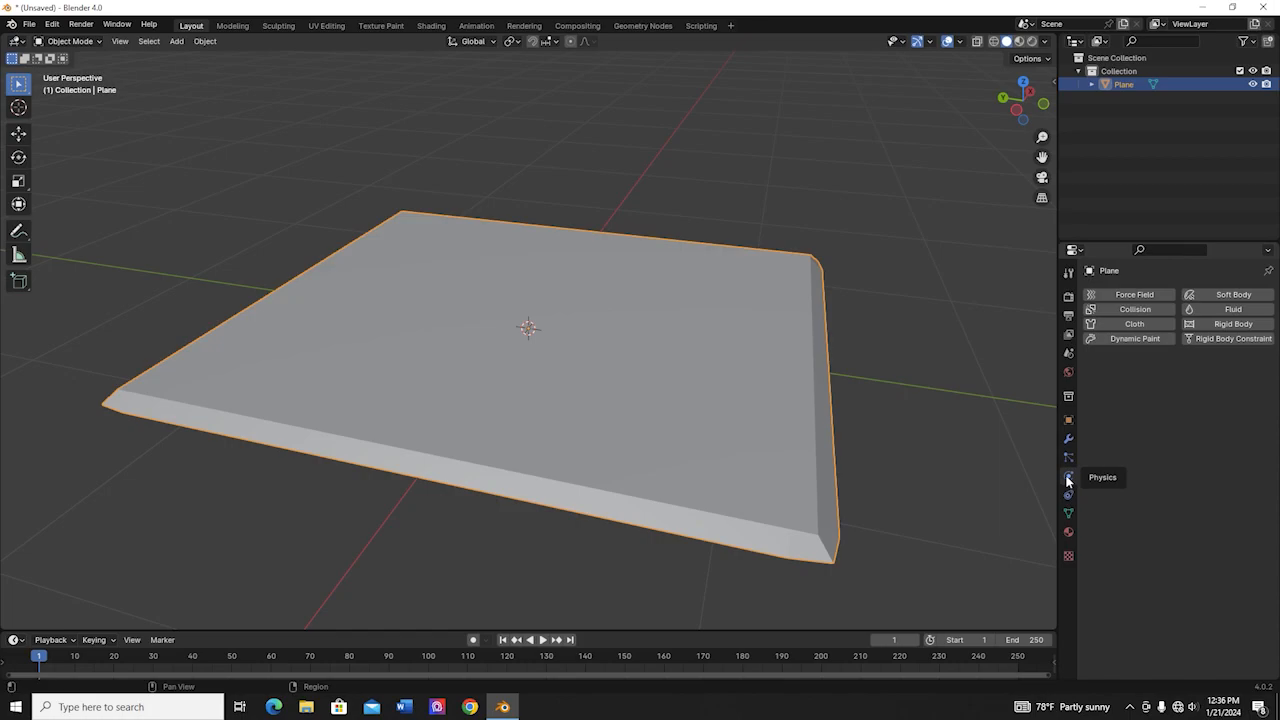
left_click(1099, 323)
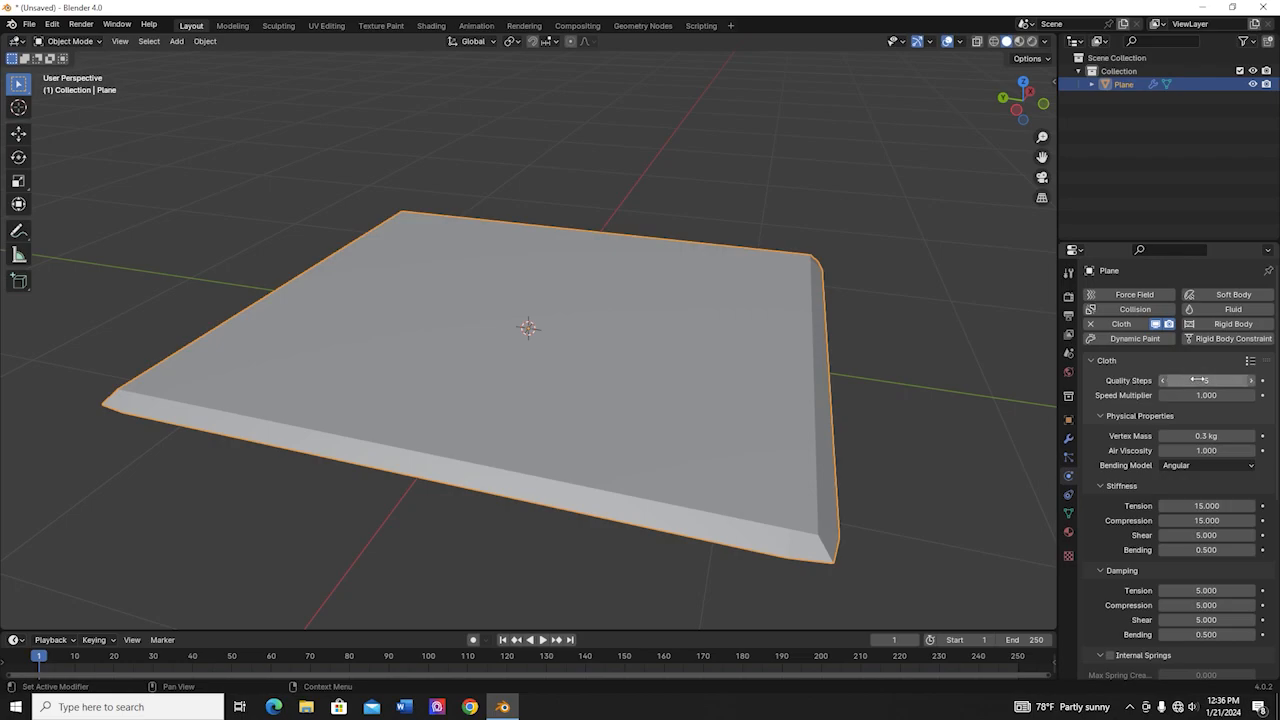
Enable Pressure in the cloth settings and set its value to 3.
scroll(1165, 490, "down", 4)
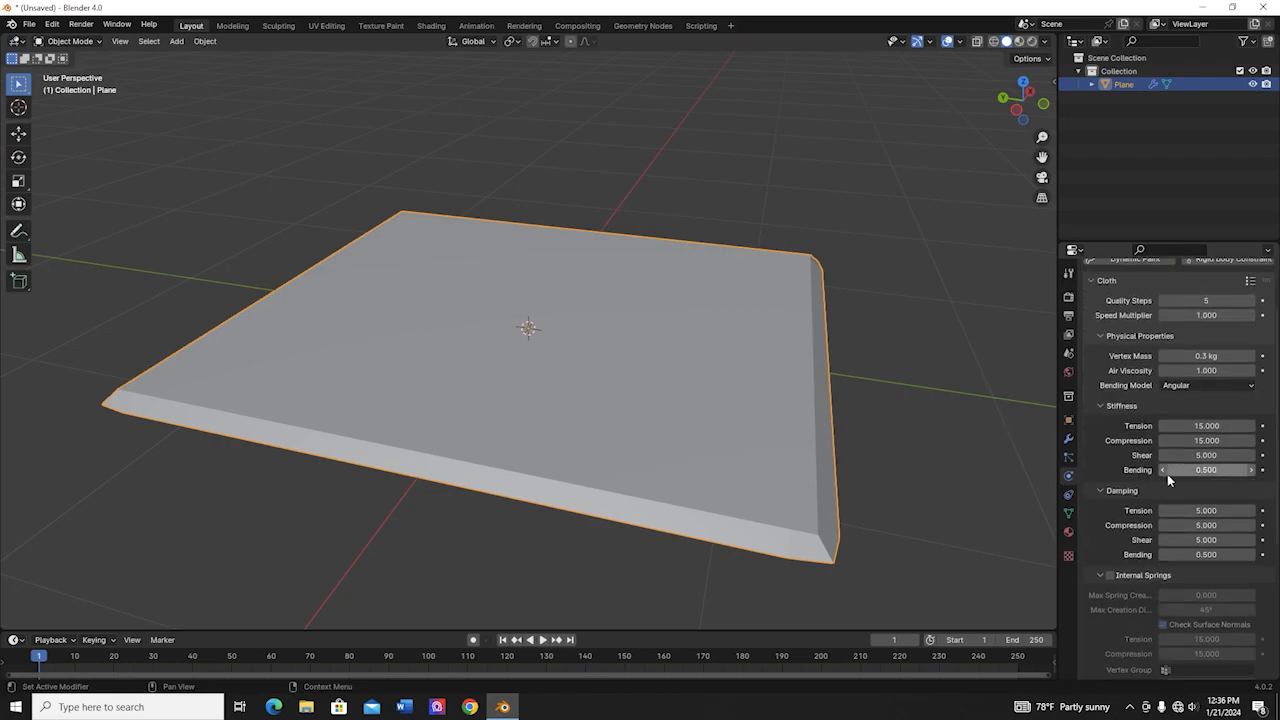
scroll(1134, 556, "down", 2)
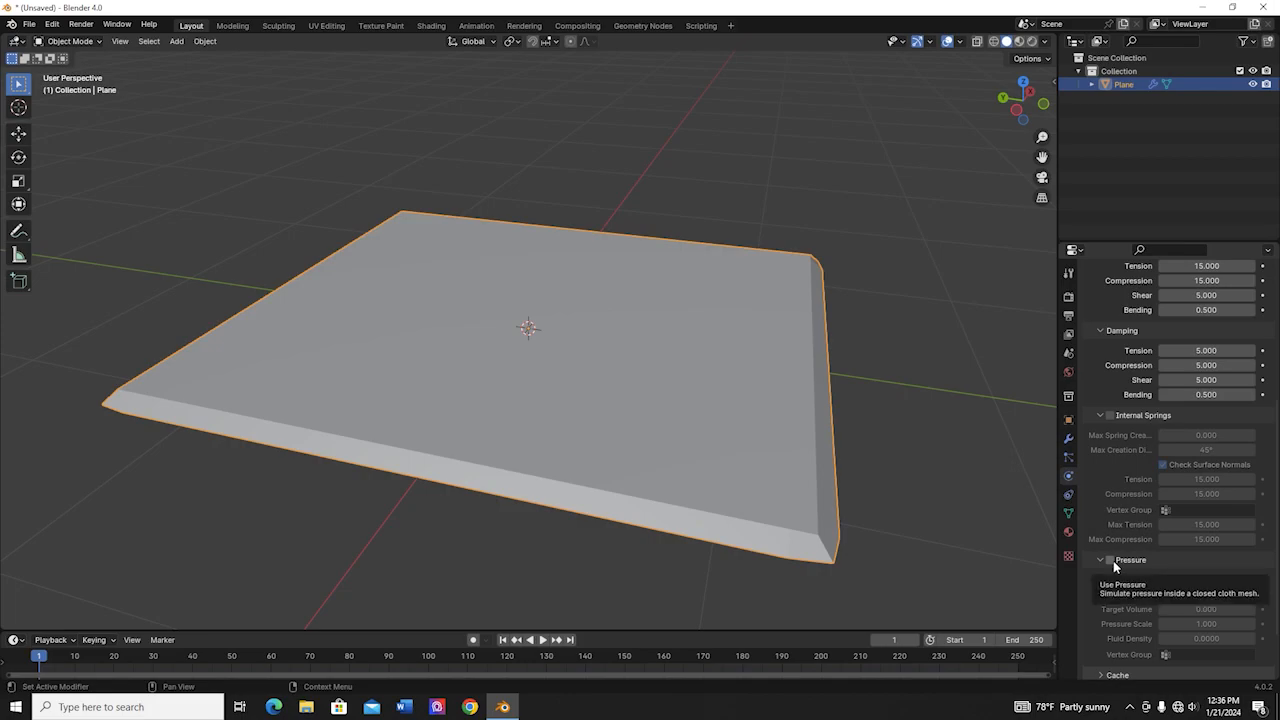
left_click(1111, 560)
scroll(1116, 569, "down", 1)
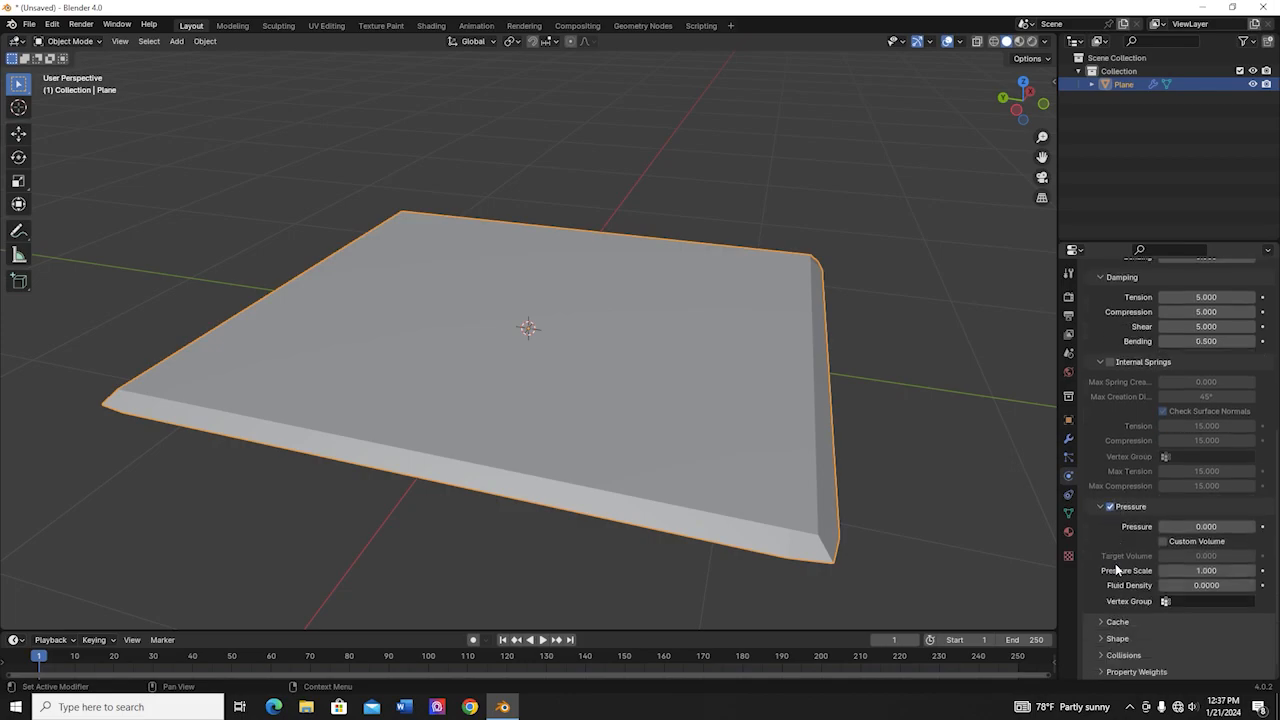
left_click(1212, 525)
type("3")
key("Return")
scroll(1190, 530, "down", 1)
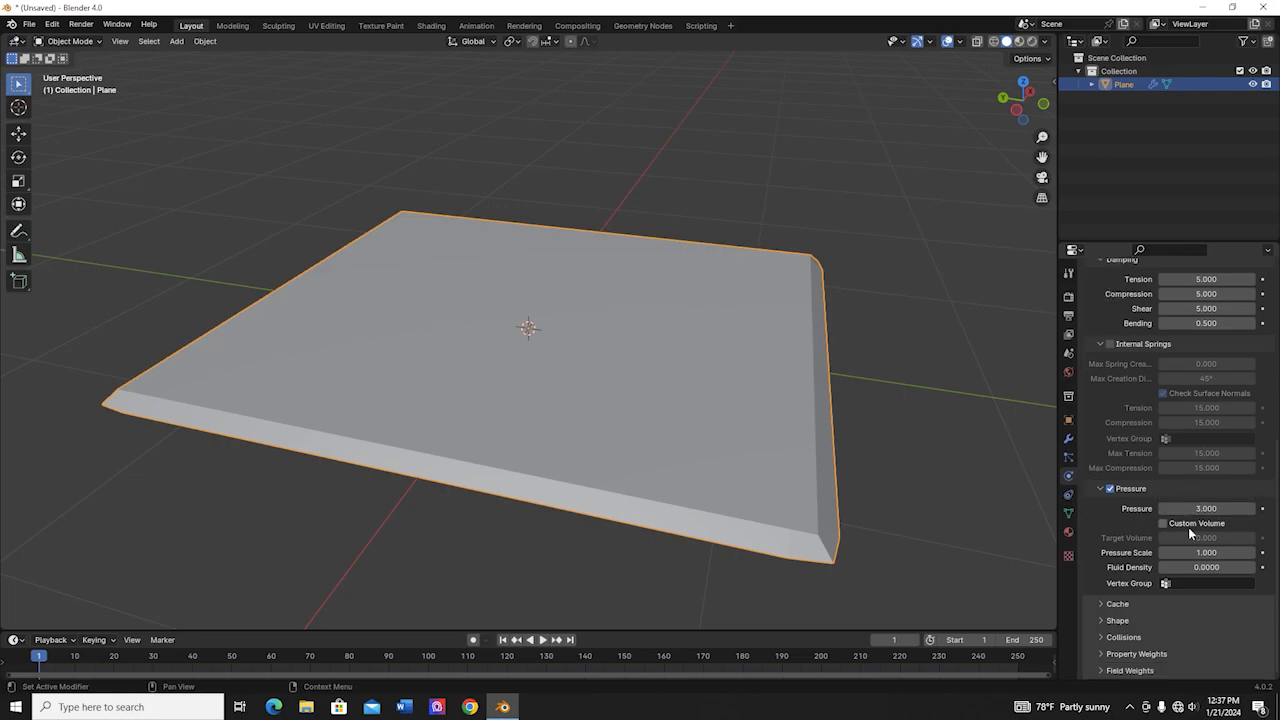
Set the Gravity field weight of the cloth simulation to 0.
left_click(1103, 669)
scroll(1103, 669, "down", 3)
left_click(1195, 598)
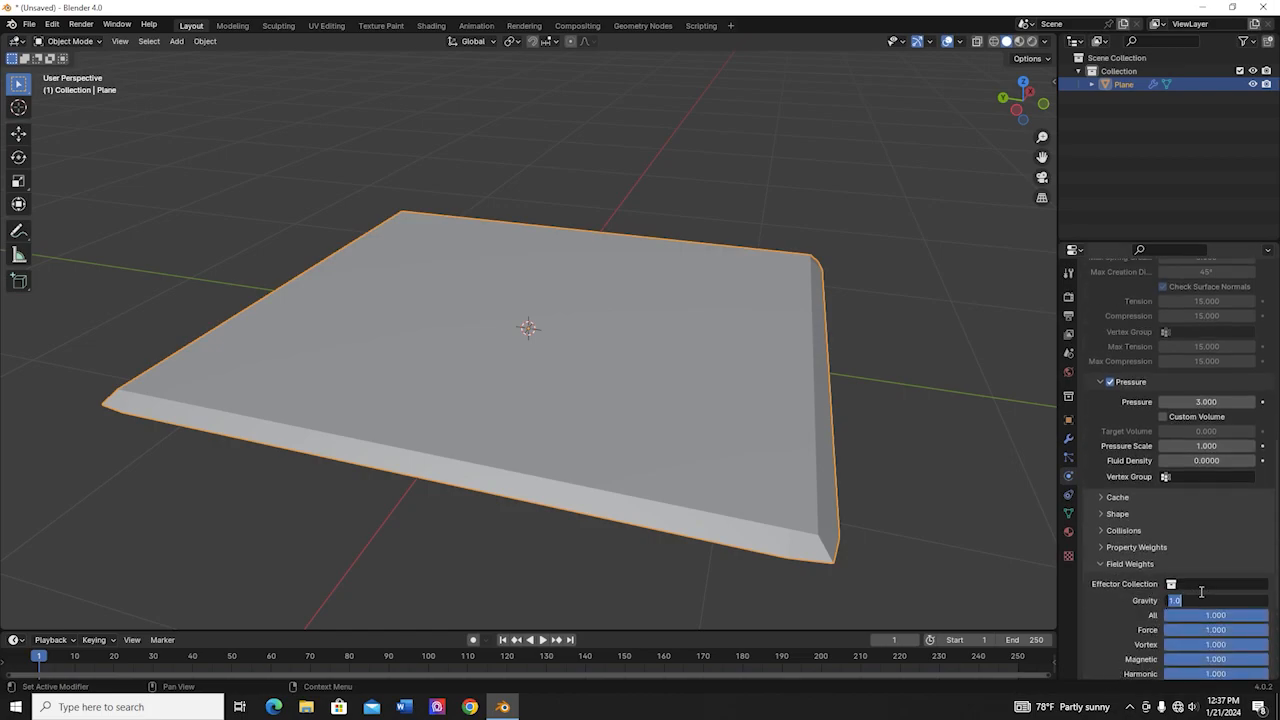
type("0")
key("Return")
scroll(1150, 520, "down", 4)
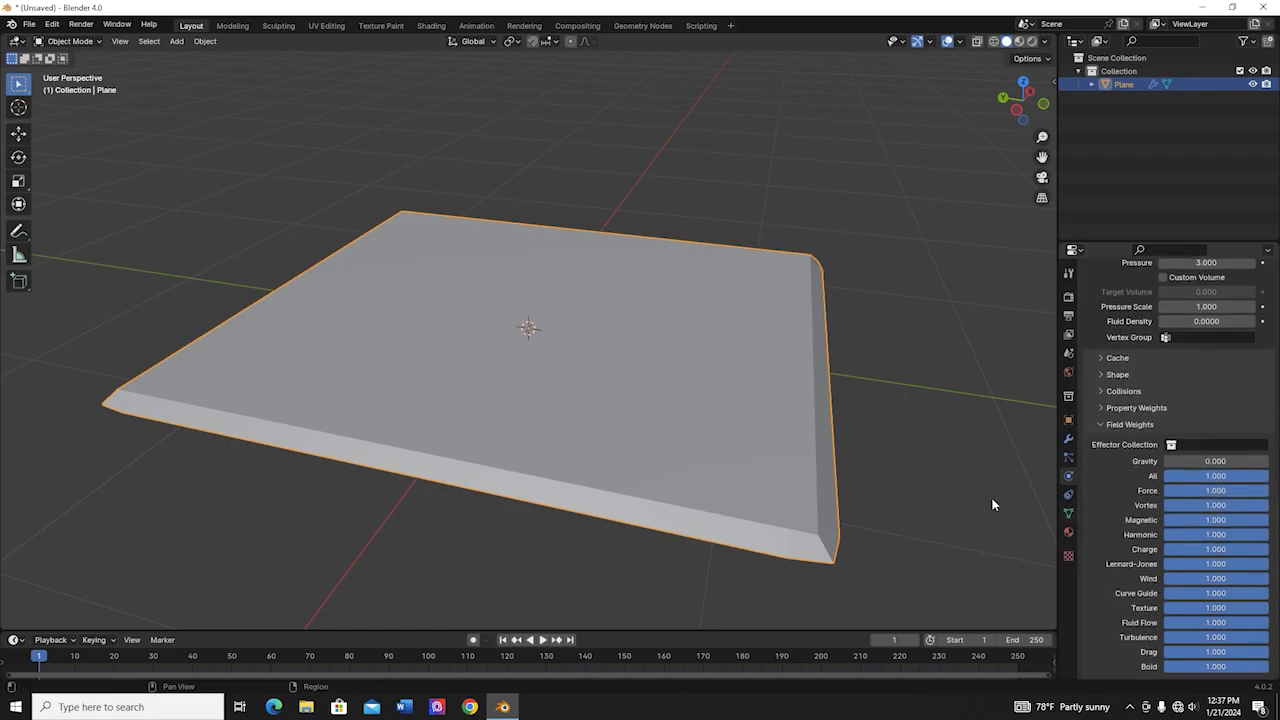
scroll(839, 500, "down", 4)
scroll(560, 580, "up", 3)
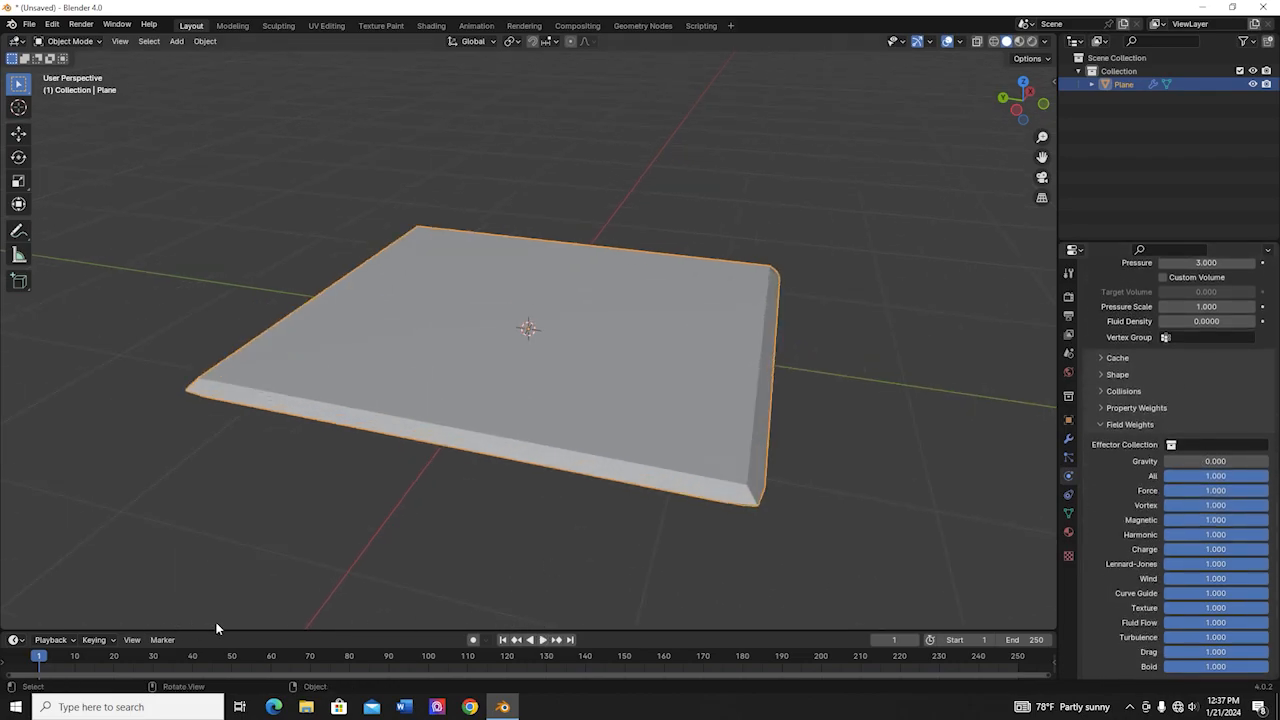
Play the cloth simulation to inflate the slab into a pillow, inspect it from several sides, and stop playback.
left_click(543, 640)
middle_click_drag(554, 603, 537, 433)
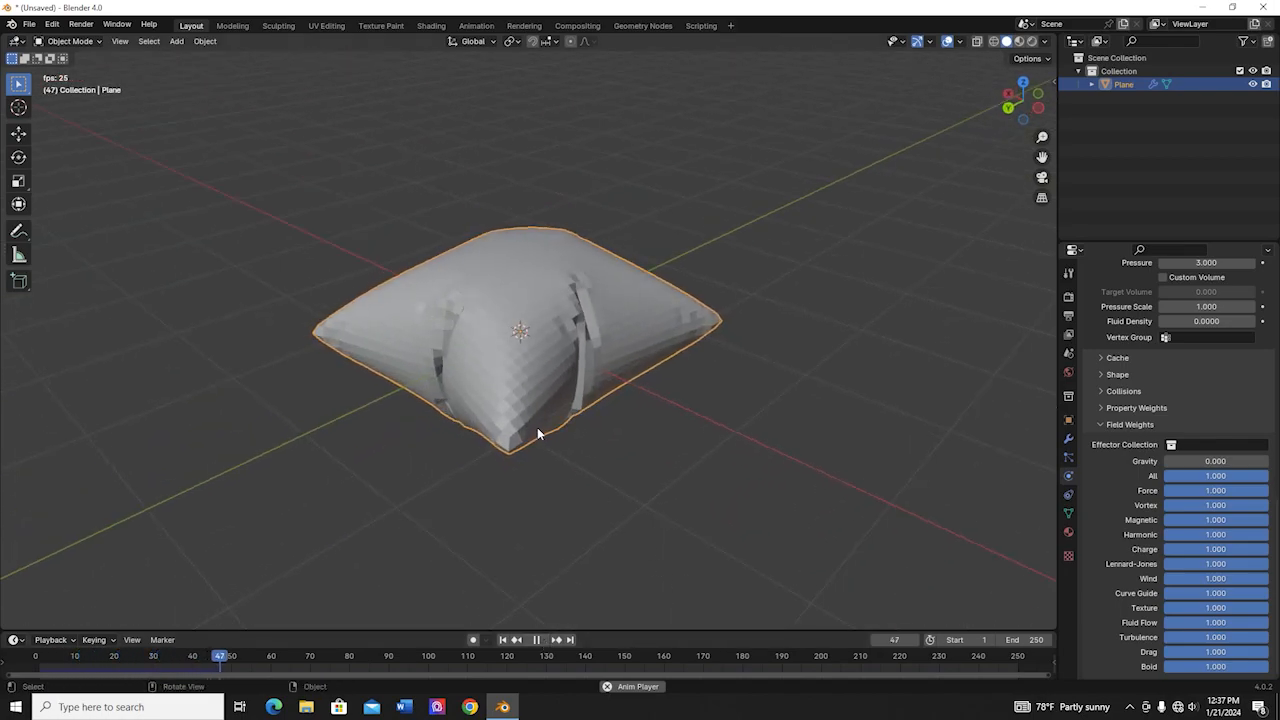
middle_click_drag(657, 409, 469, 297)
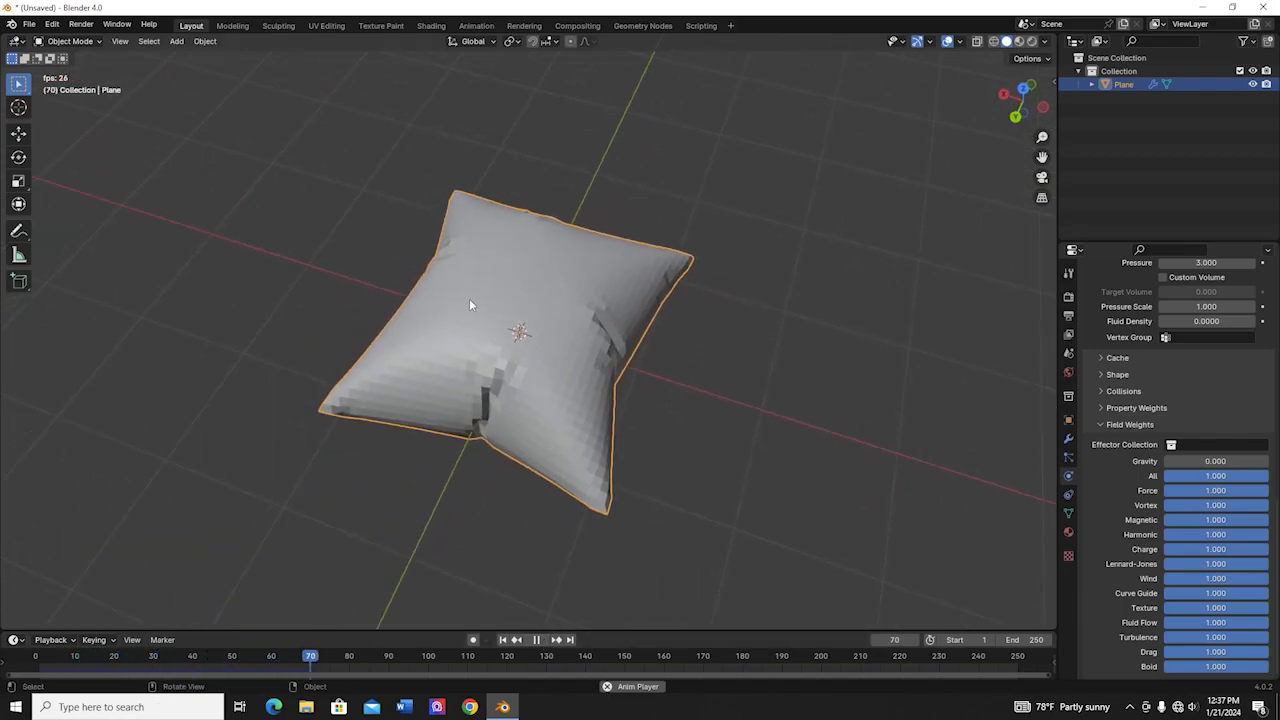
left_click(540, 640)
Scrub the timeline to frame 41 to choose the inflated pillow shape.
left_click_drag(35, 660, 200, 658)
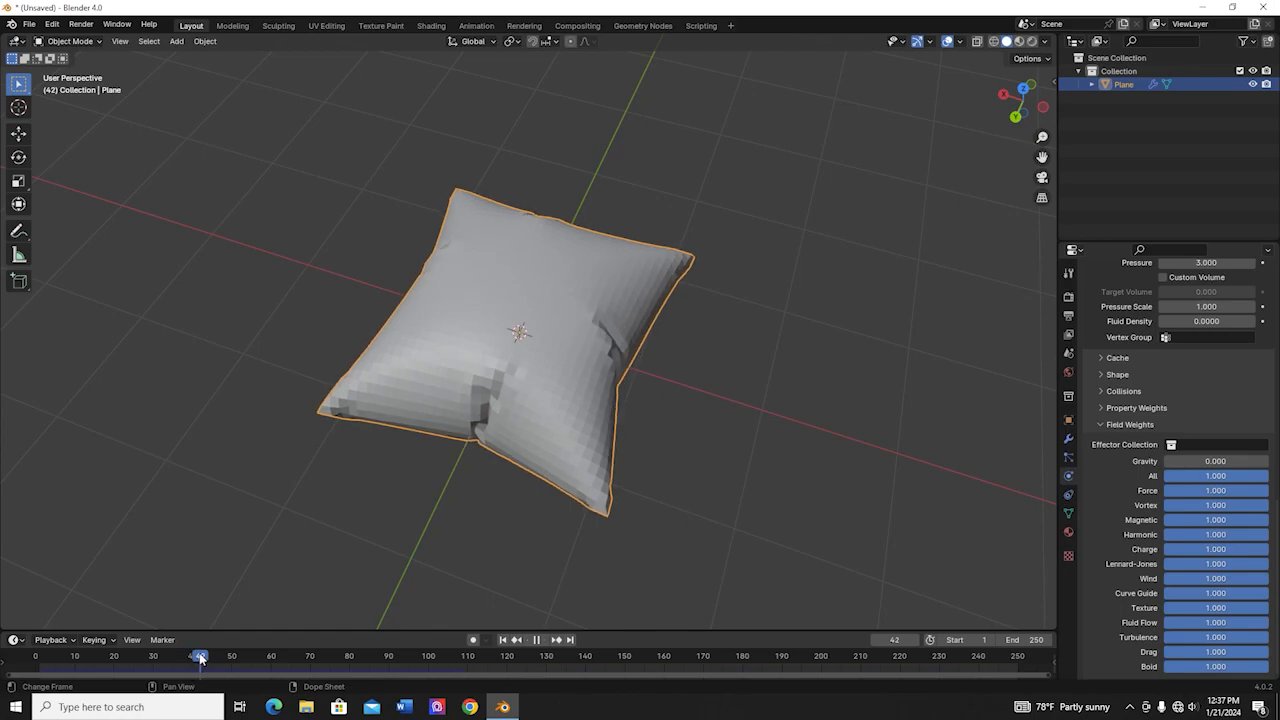
middle_click_drag(303, 603, 260, 636)
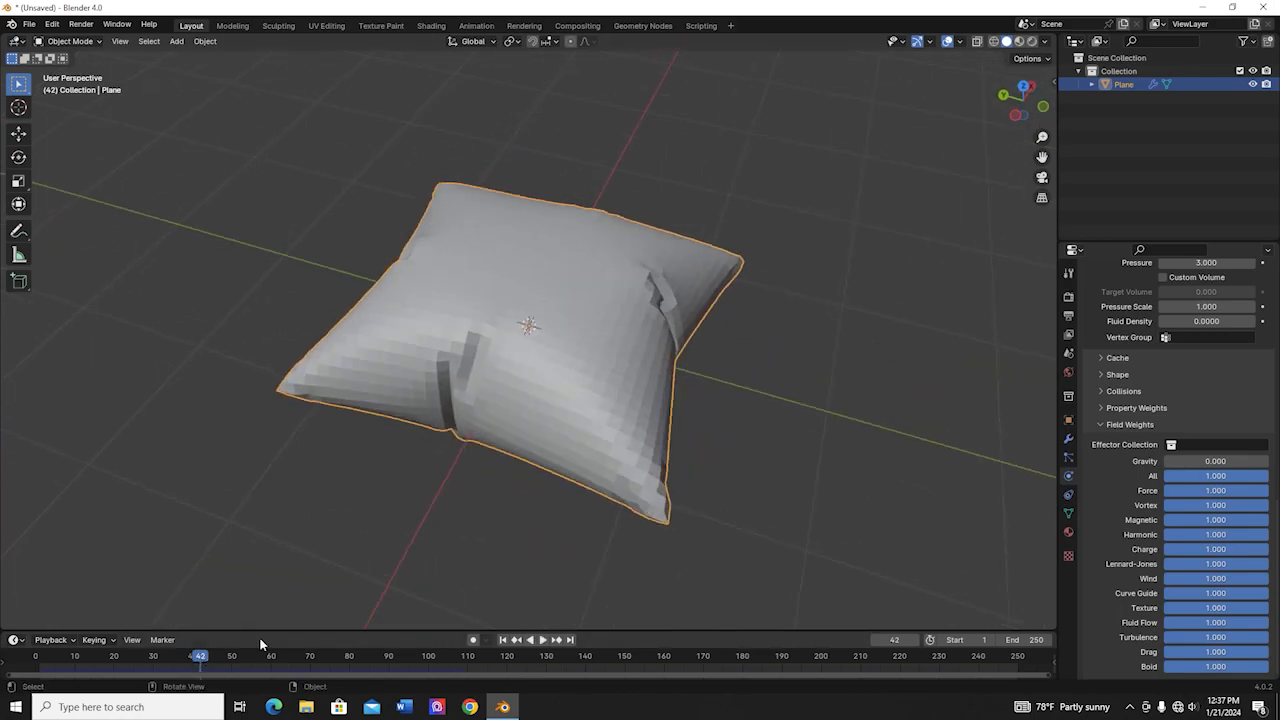
key("space")
left_click_drag(213, 660, 198, 662)
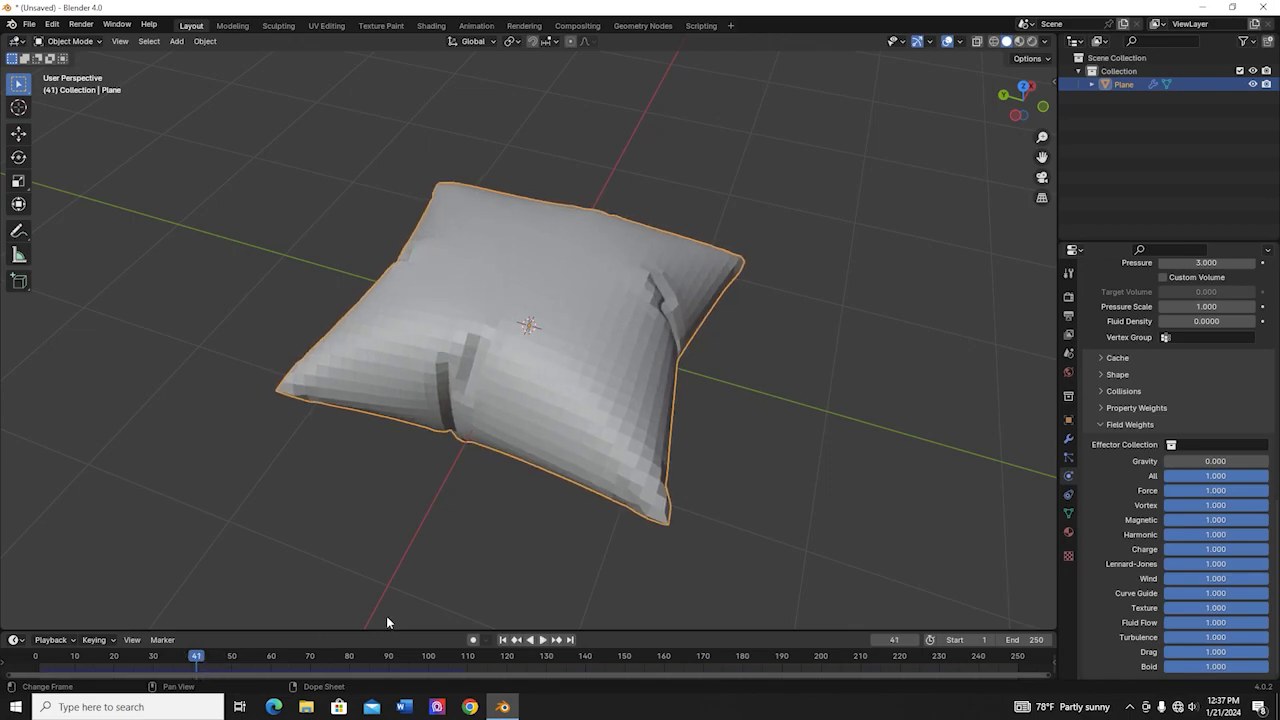
Add a Subdivision Surface modifier to the inflated pillow.
left_click(1069, 440)
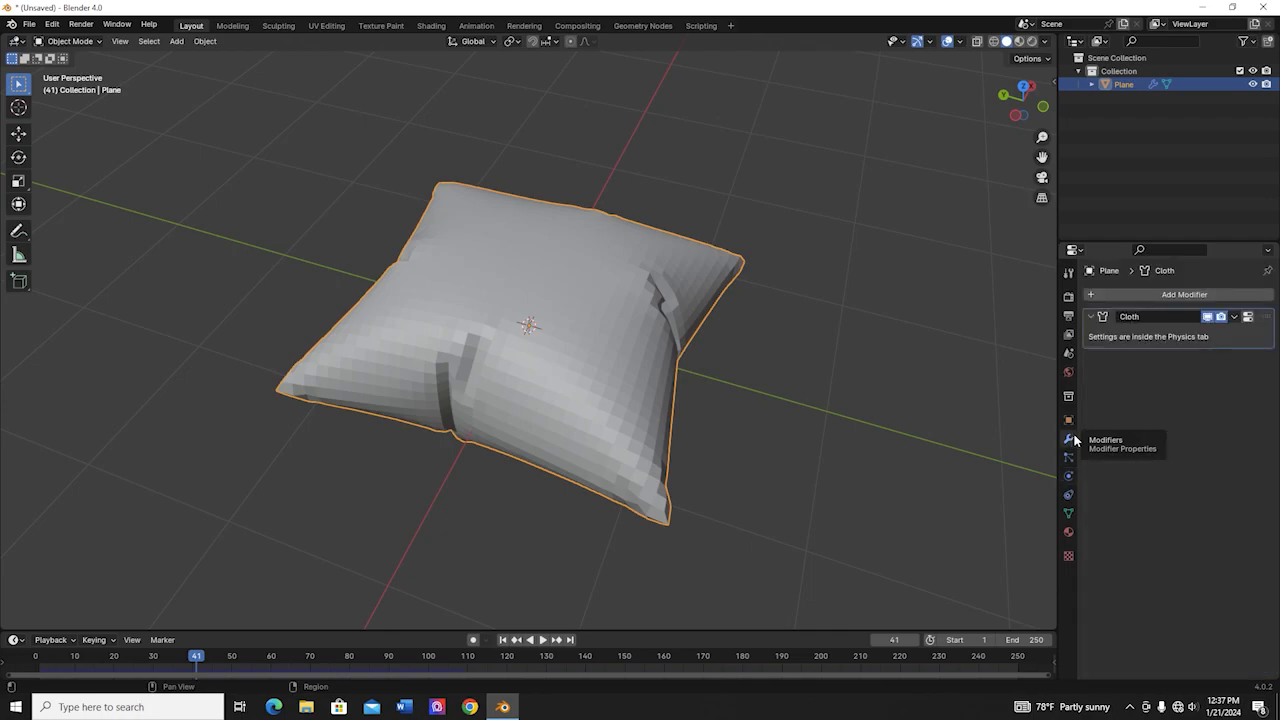
left_click(1211, 295)
mouse_move(1186, 302)
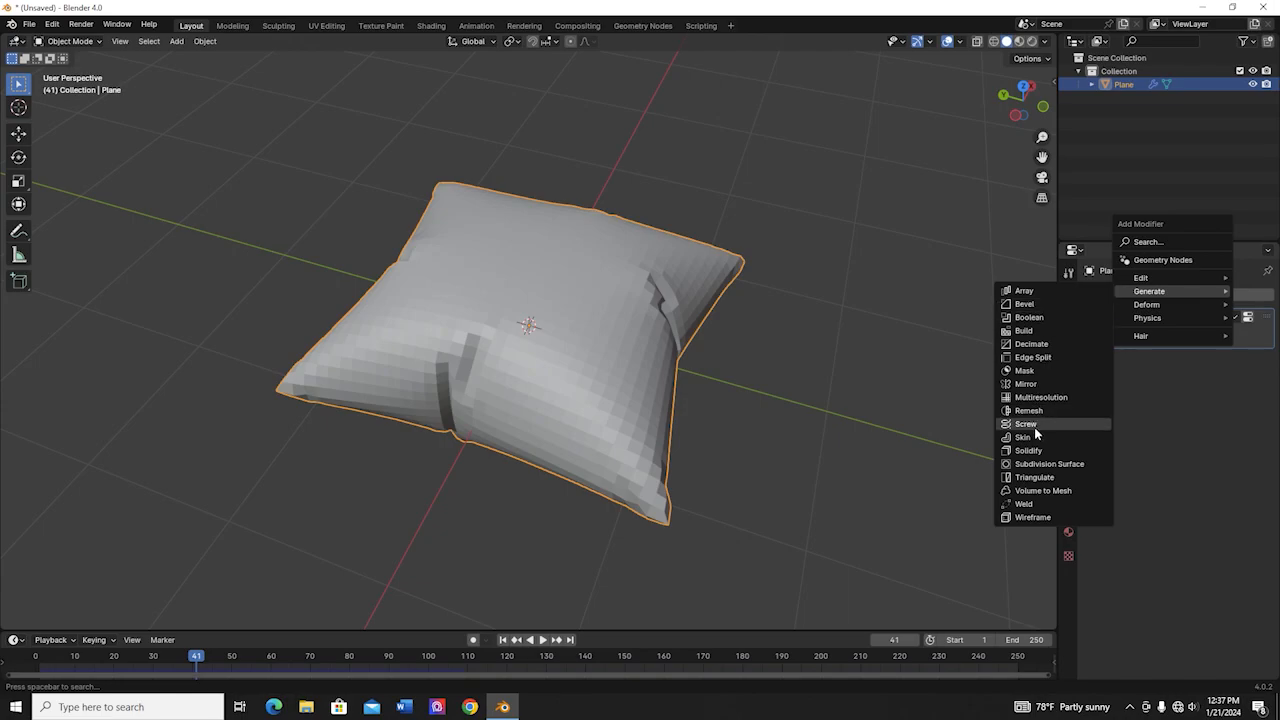
left_click(1050, 464)
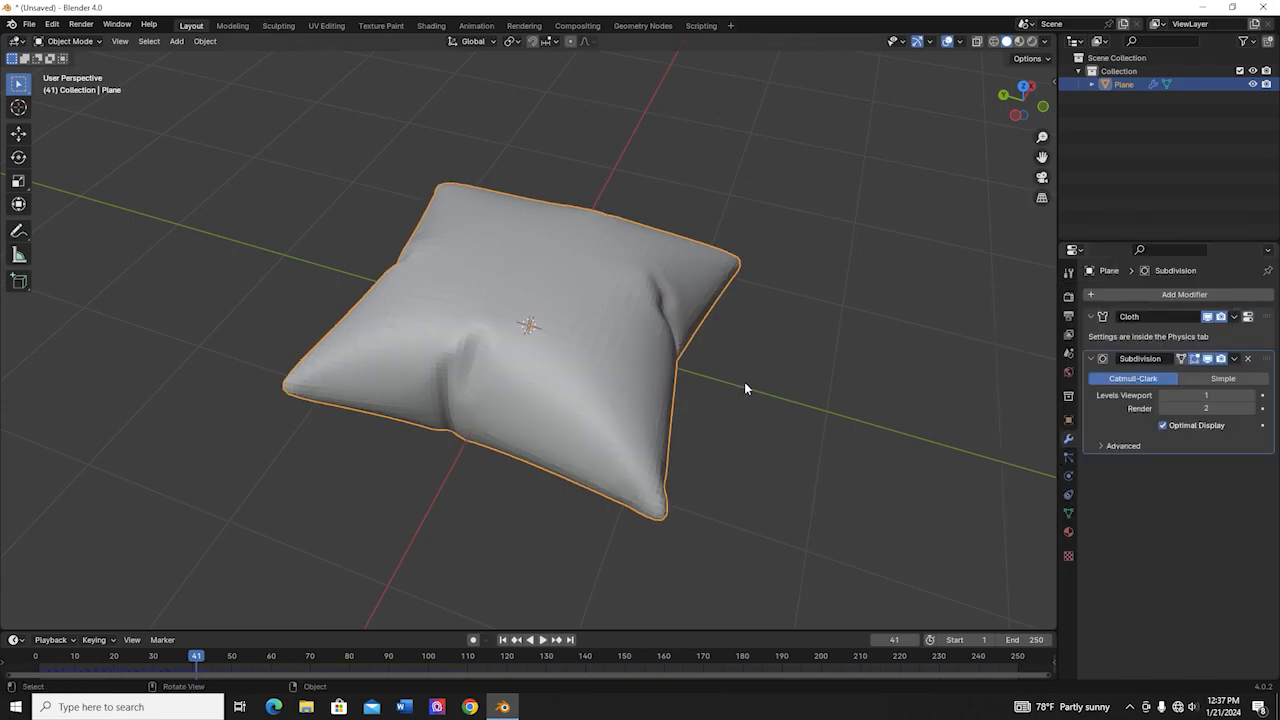
scroll(714, 382, "up", 2)
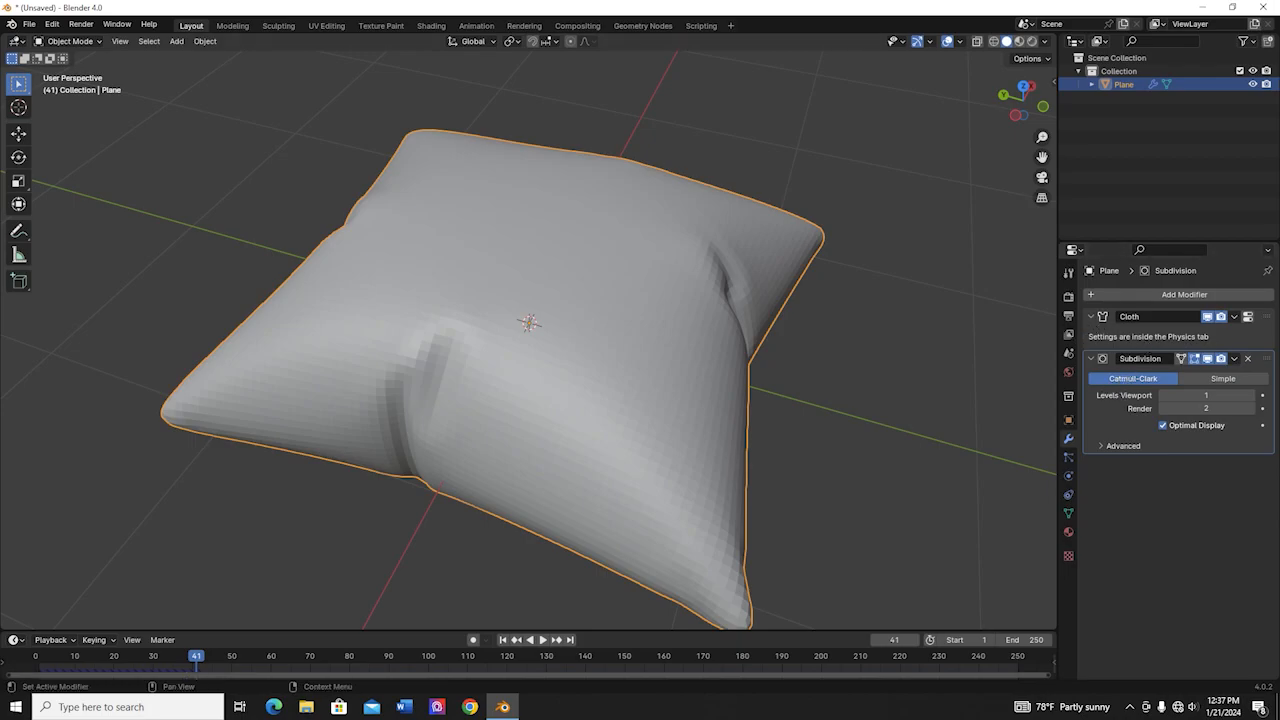
Apply the Cloth modifier, and apply the Subdivision modifier with its viewport level raised by one.
left_click(1237, 319)
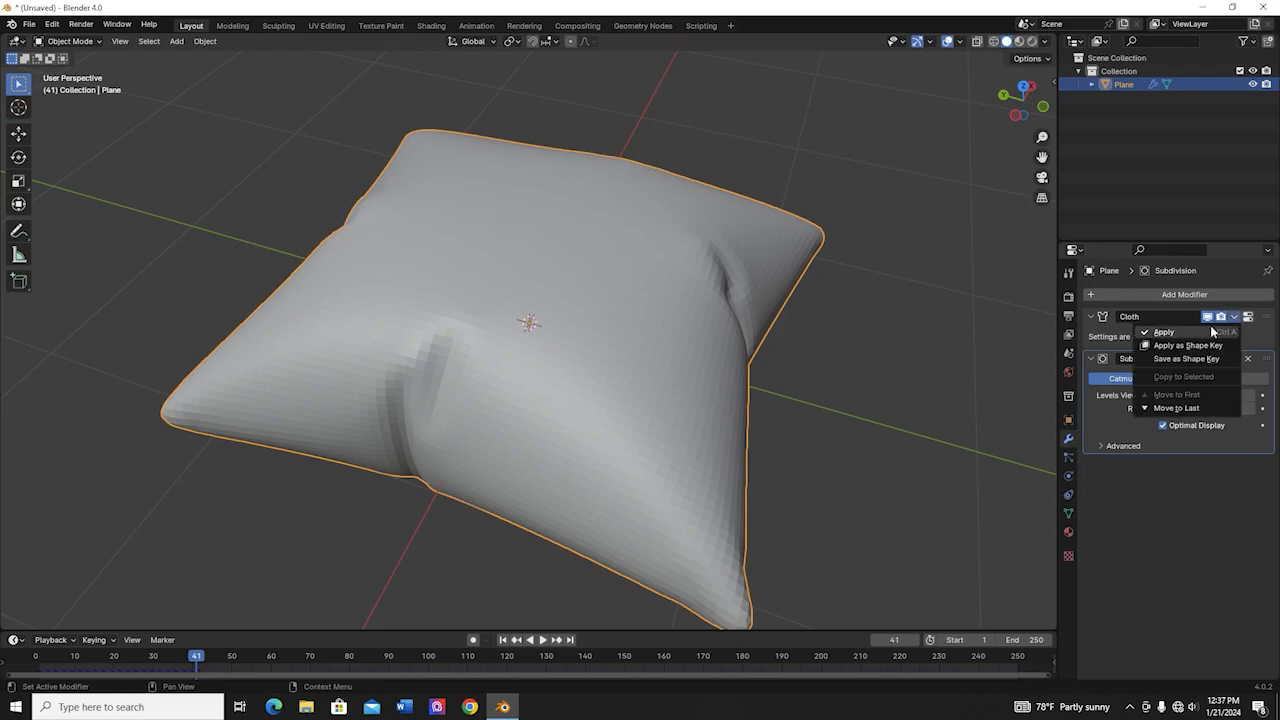
left_click(1198, 336)
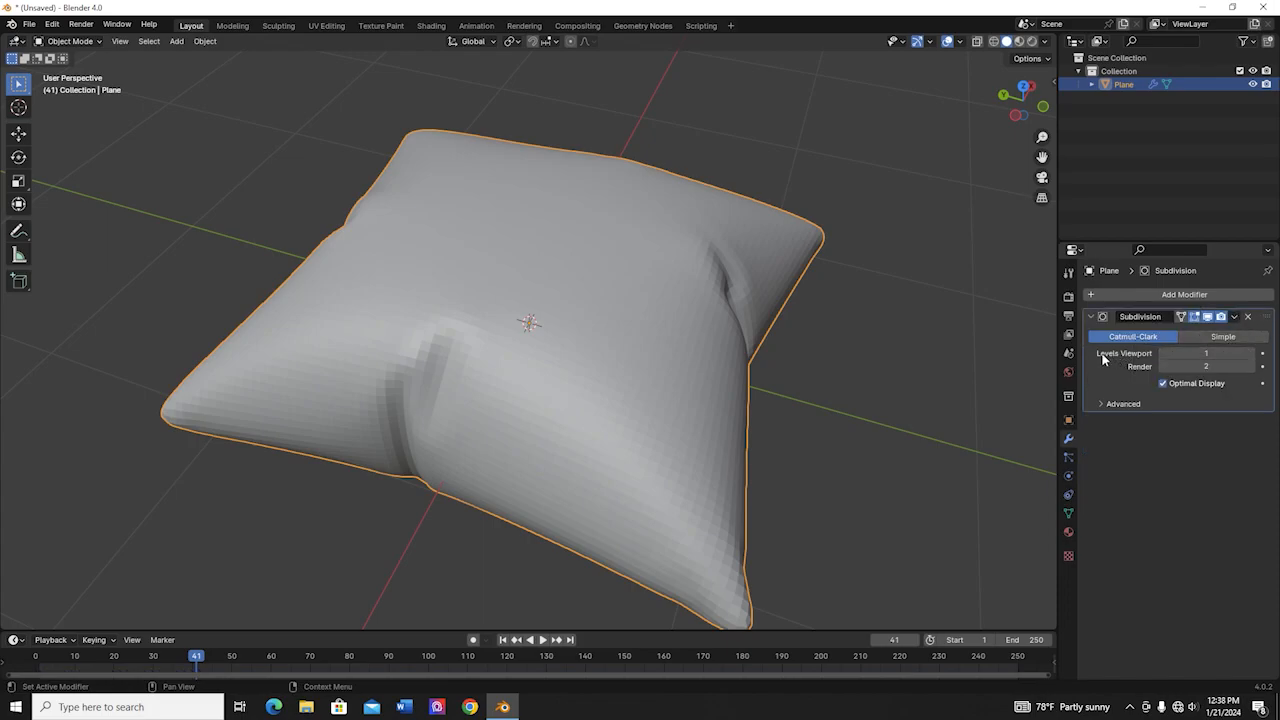
left_click(1252, 355)
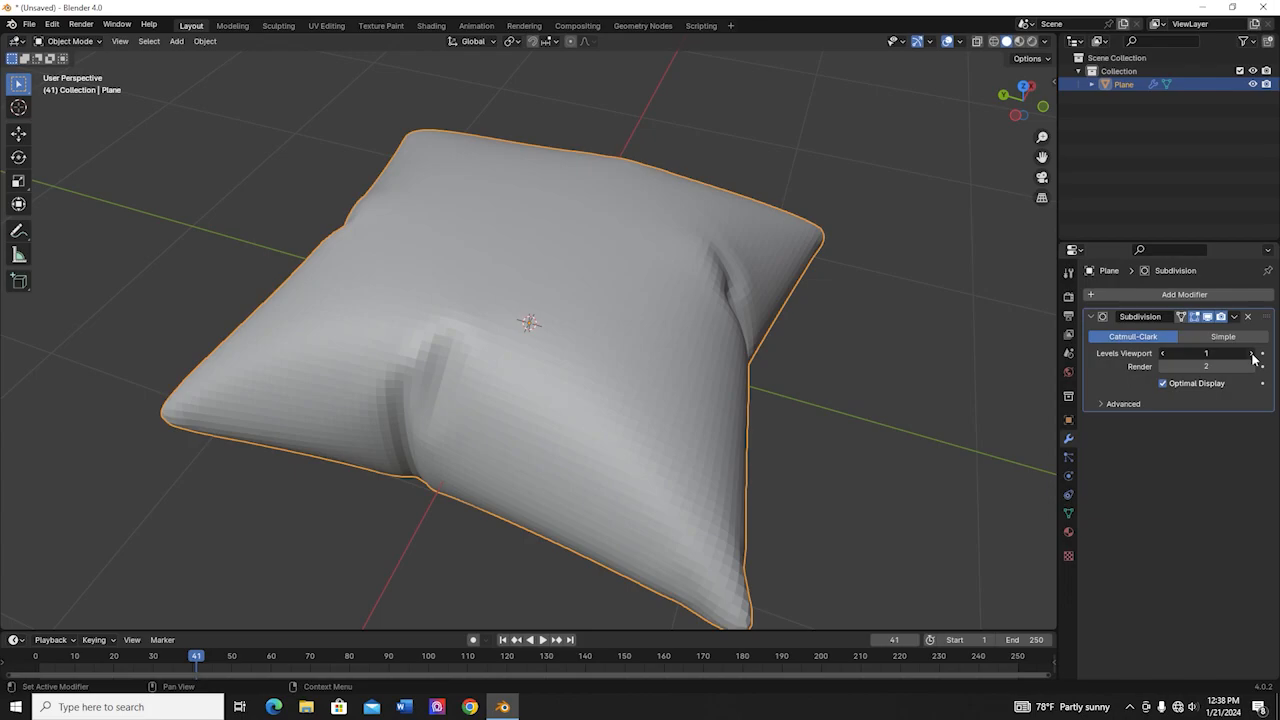
left_click(1234, 316)
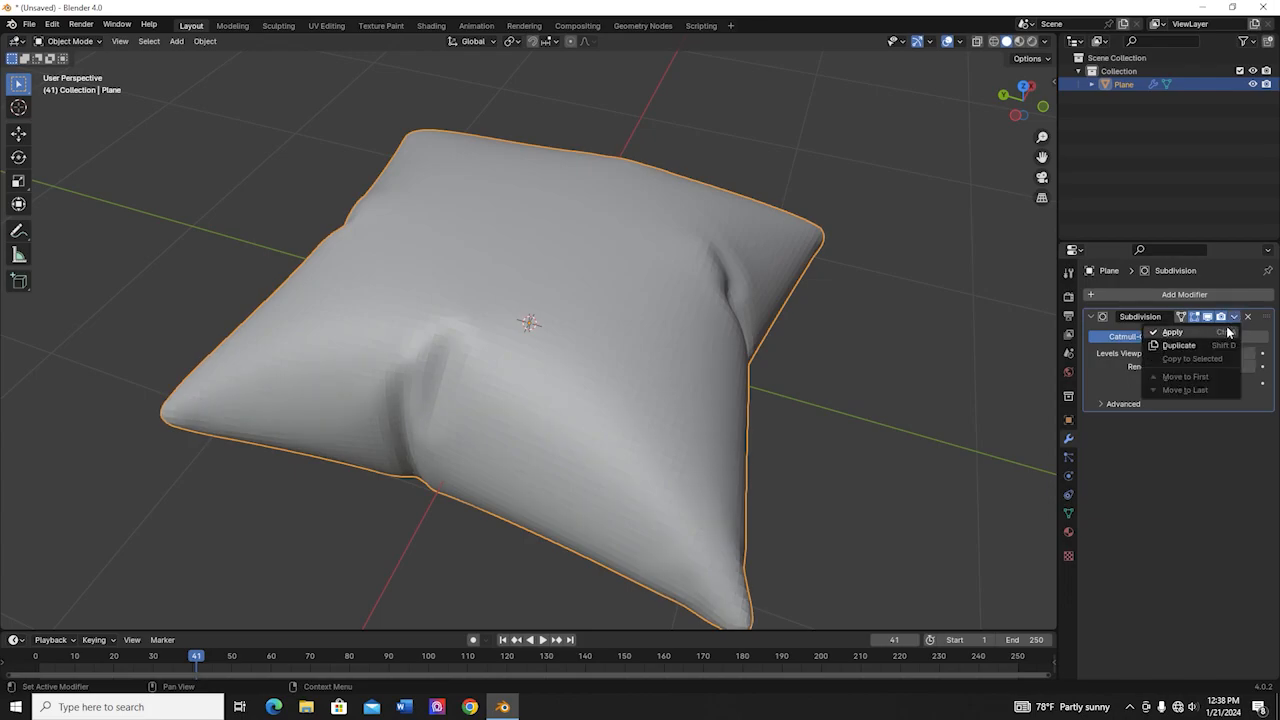
left_click(1228, 330)
Shade the pillow smooth and check its surface from another side.
right_click(571, 341)
left_click(571, 338)
middle_click_drag(568, 336, 491, 379)
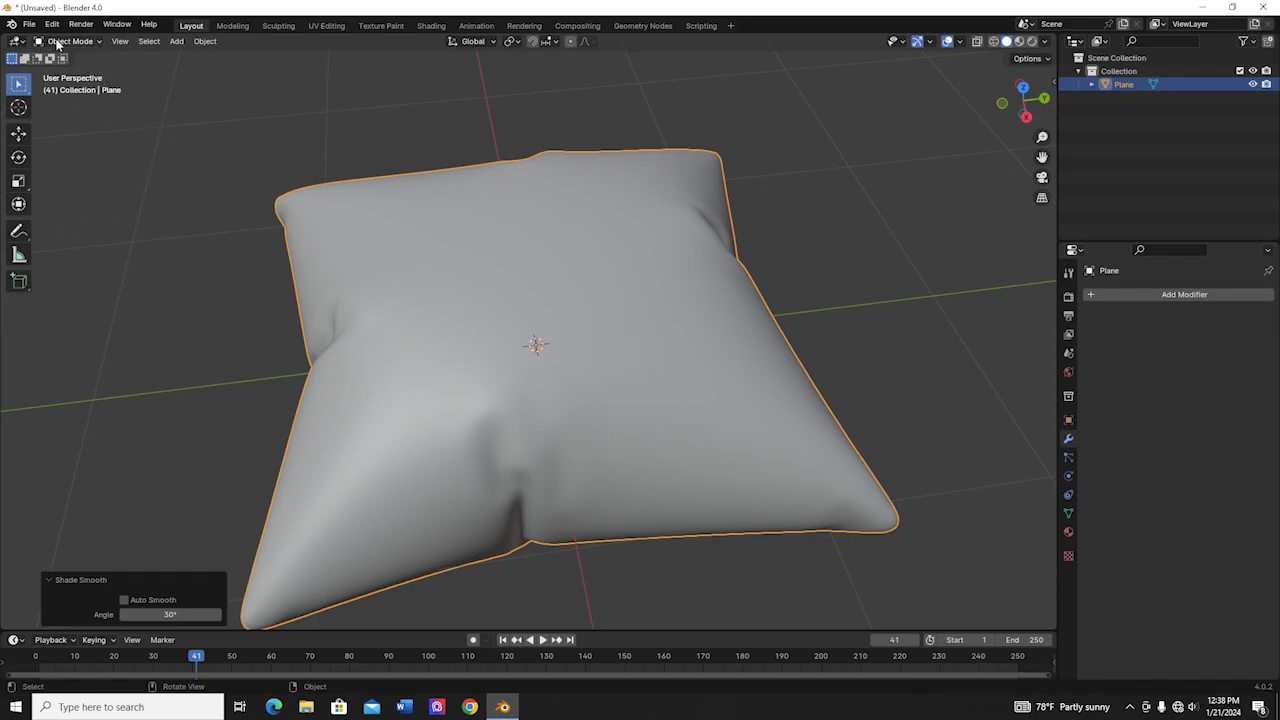
Switch the pillow to Sculpt Mode and choose the Cloth brush.
left_click(97, 44)
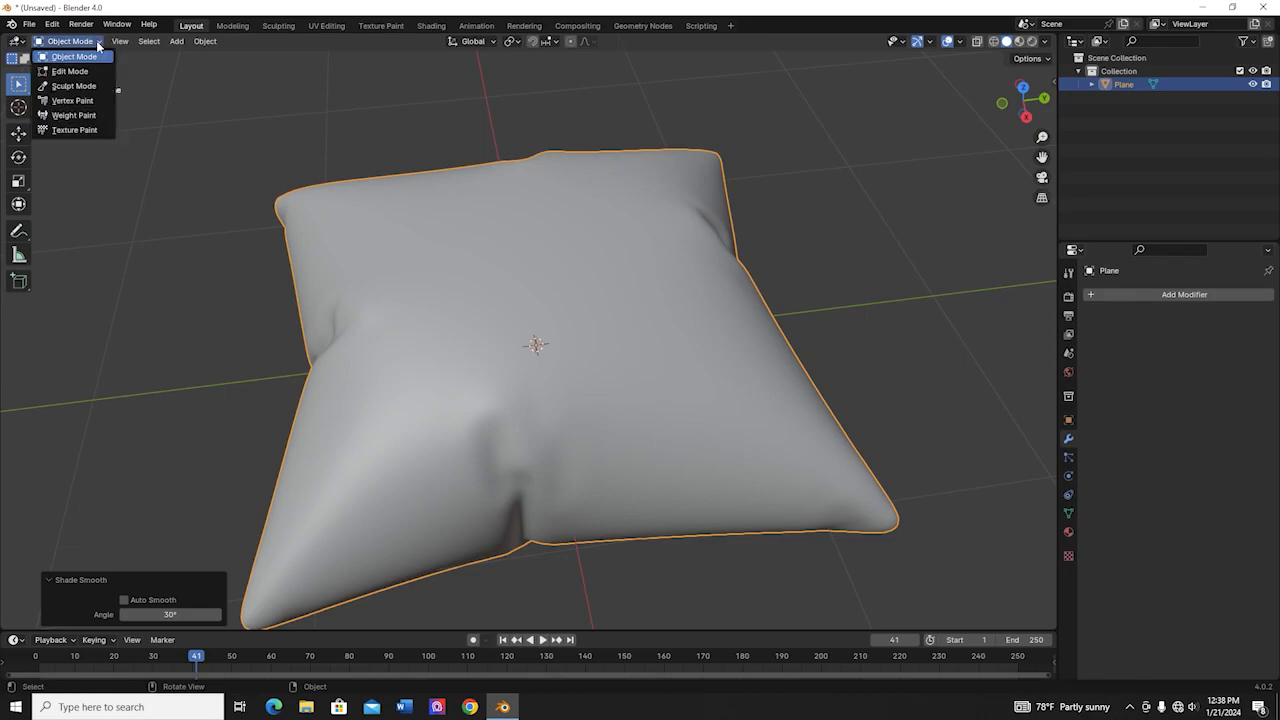
left_click(86, 88)
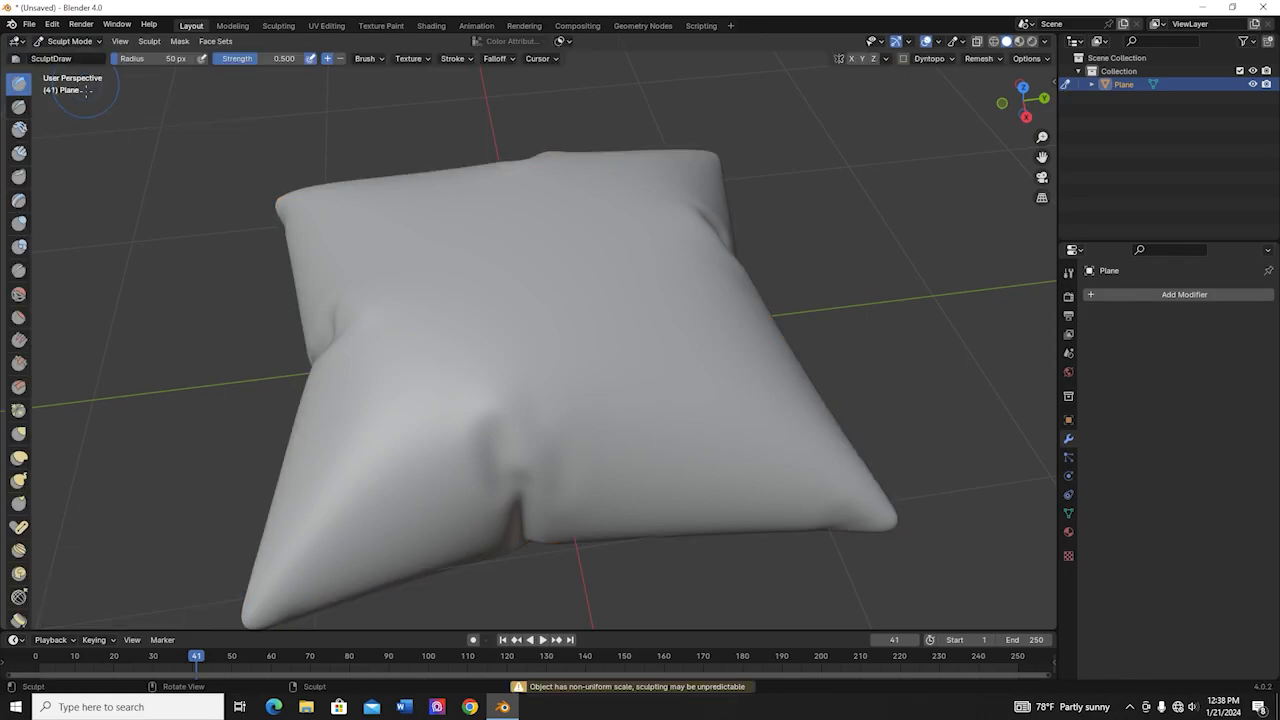
scroll(423, 257, "down", 4)
middle_click_drag(423, 257, 104, 455)
scroll(4, 458, "down", 5)
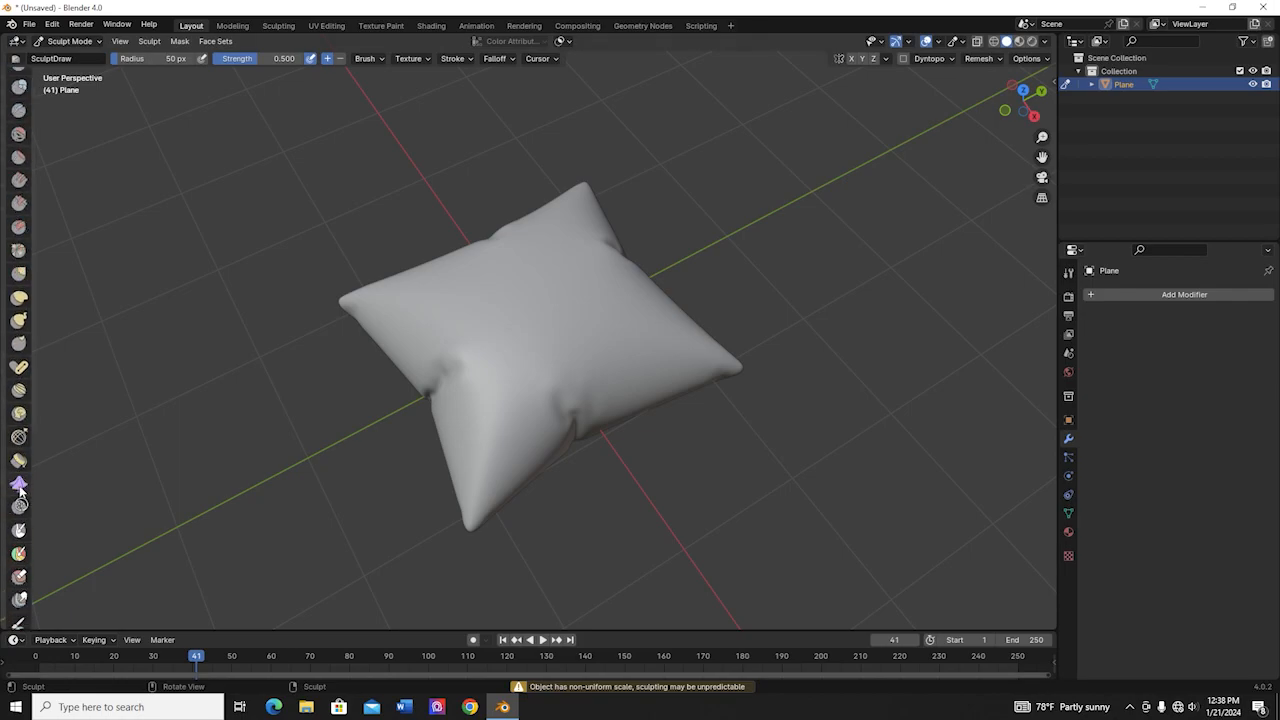
left_click(19, 486)
scroll(519, 351, "up", 4)
scroll(519, 351, "down", 3)
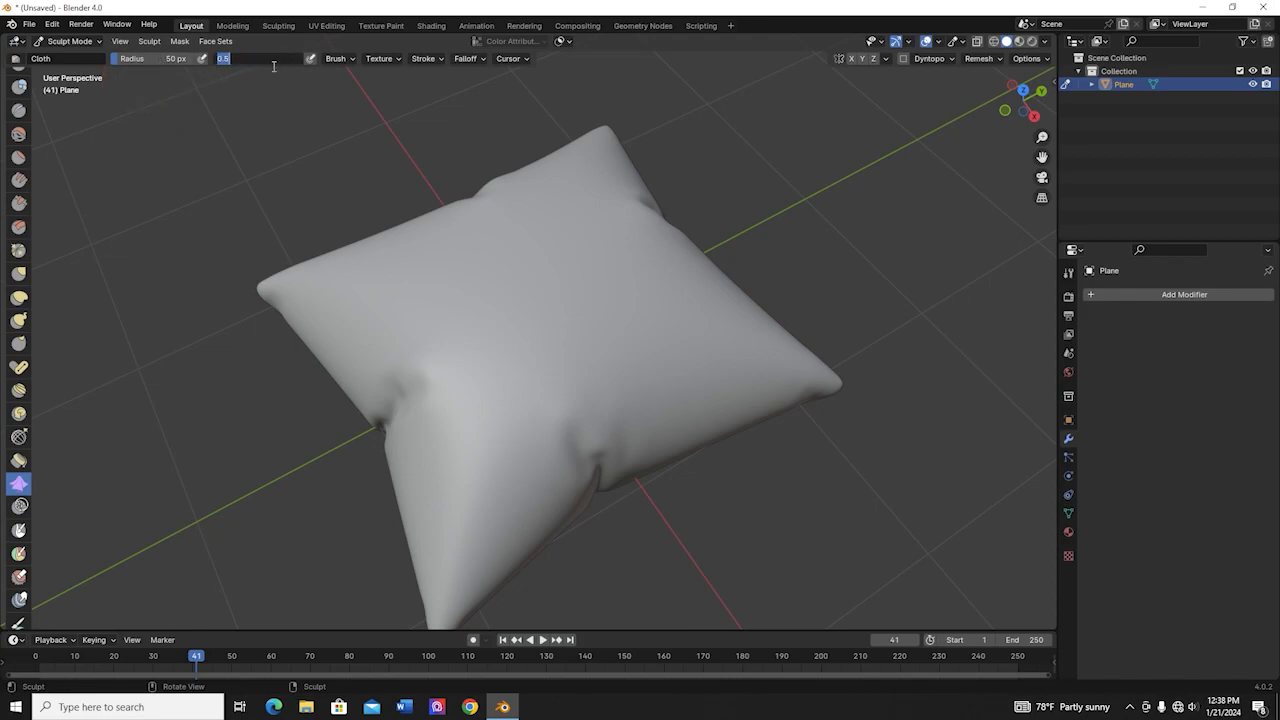
Sculpt the first cloth wrinkles near the middle of the pillow's top and enable Dyntopo.
left_click_drag(540, 323, 568, 294)
mouse_move(494, 305)
left_mouse_down()
mouse_move(517, 351)
mouse_move(520, 336)
left_mouse_up()
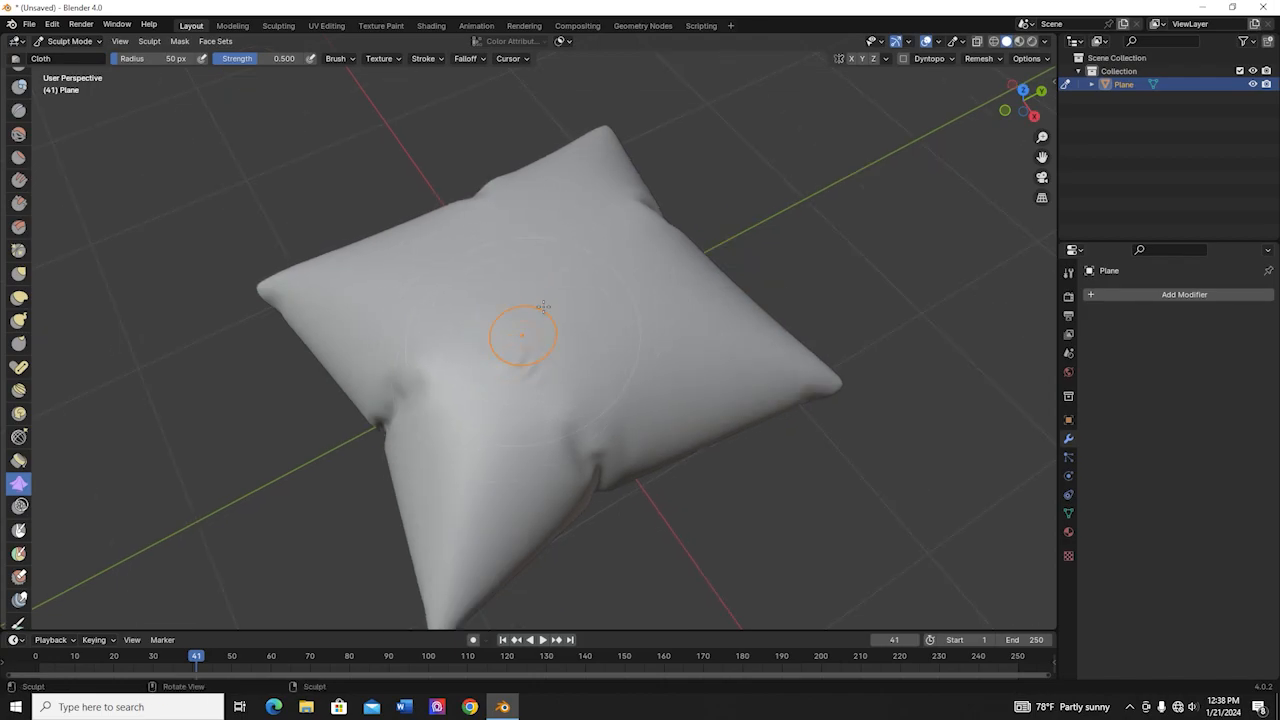
left_click(904, 59)
left_click(788, 92)
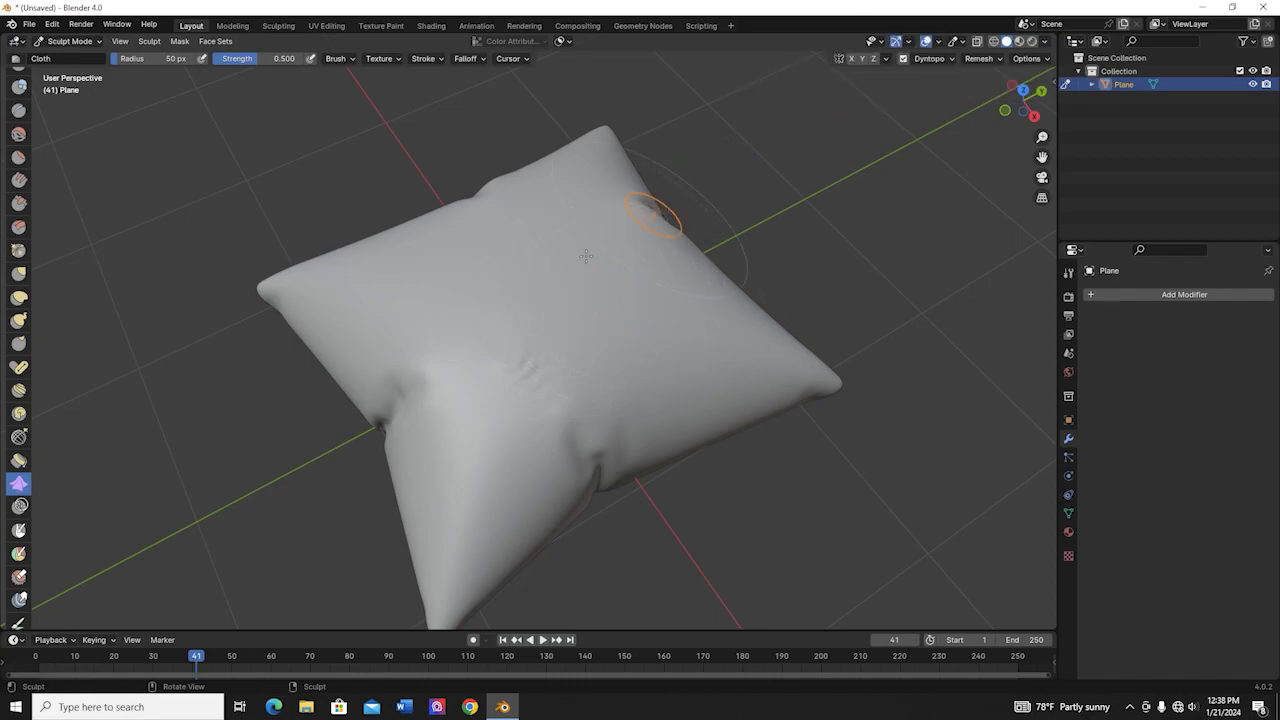
Sculpt cloth wrinkles across the pillow's top, from the middle out to the edges and corners.
mouse_move(520, 293)
left_mouse_down()
mouse_move(558, 283)
mouse_move(624, 327)
left_mouse_up()
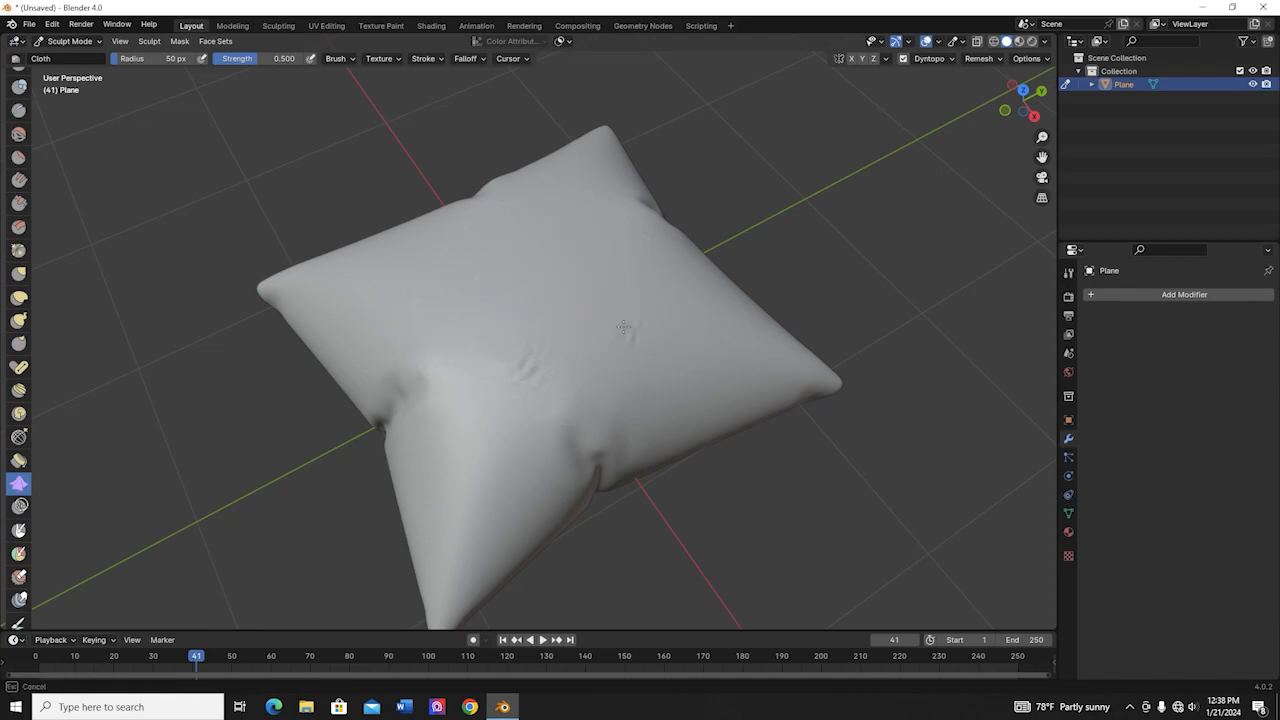
left_click_drag(631, 277, 600, 238)
left_click_drag(520, 262, 507, 312)
mouse_move(384, 298)
left_mouse_down()
mouse_move(357, 309)
mouse_move(324, 288)
mouse_move(418, 333)
mouse_move(440, 378)
left_mouse_up()
mouse_move(462, 412)
left_mouse_down()
mouse_move(486, 434)
mouse_move(474, 484)
mouse_move(451, 470)
mouse_move(497, 476)
mouse_move(570, 415)
mouse_move(642, 424)
mouse_move(722, 405)
mouse_move(735, 375)
left_mouse_up()
mouse_move(682, 272)
left_mouse_down()
mouse_move(622, 185)
mouse_move(604, 180)
left_mouse_up()
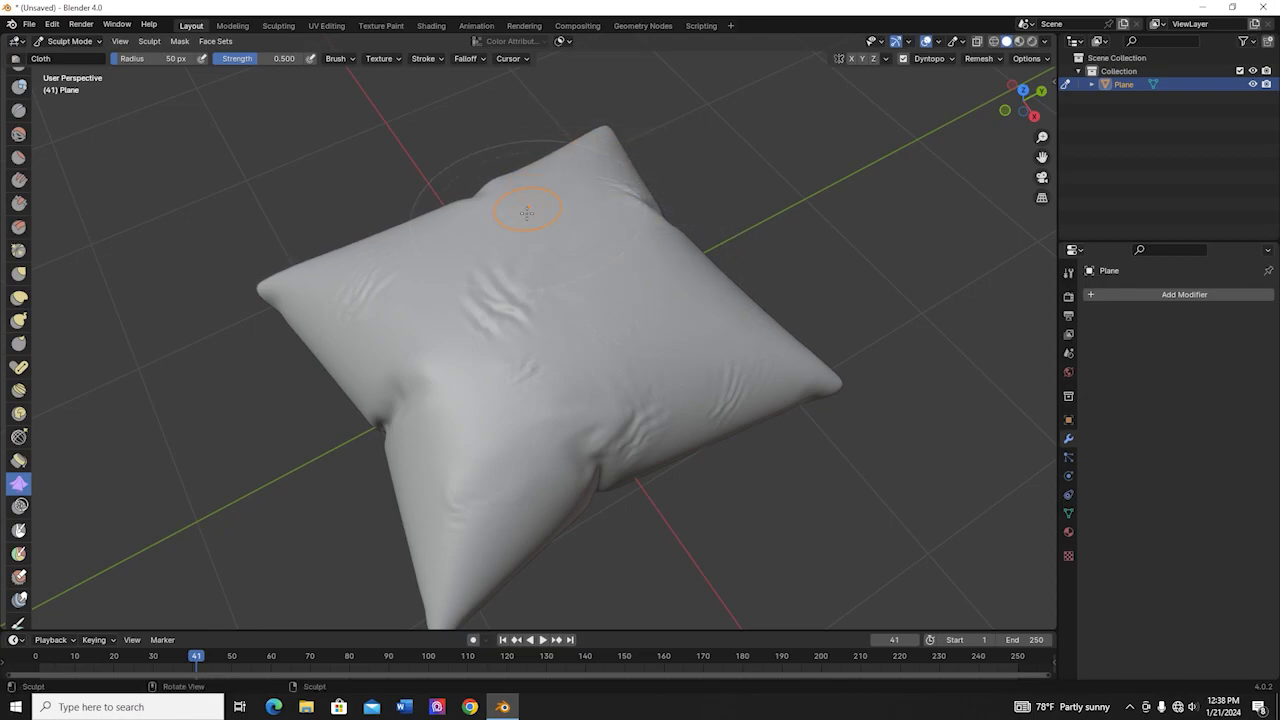
left_click_drag(460, 441, 419, 437)
Add cloth wrinkles to the pillow's other corners and around the creases in its sides.
middle_click_drag(362, 362, 505, 410)
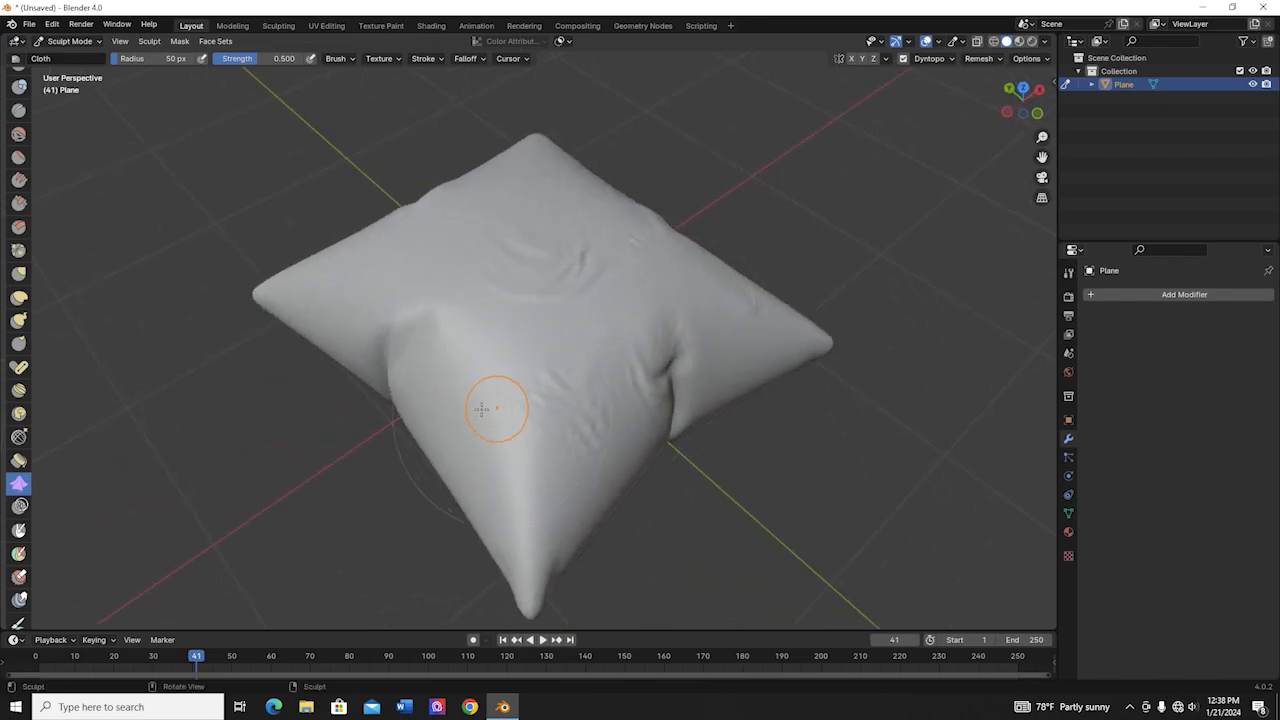
mouse_move(517, 473)
left_mouse_down()
mouse_move(505, 555)
mouse_move(474, 439)
left_mouse_up()
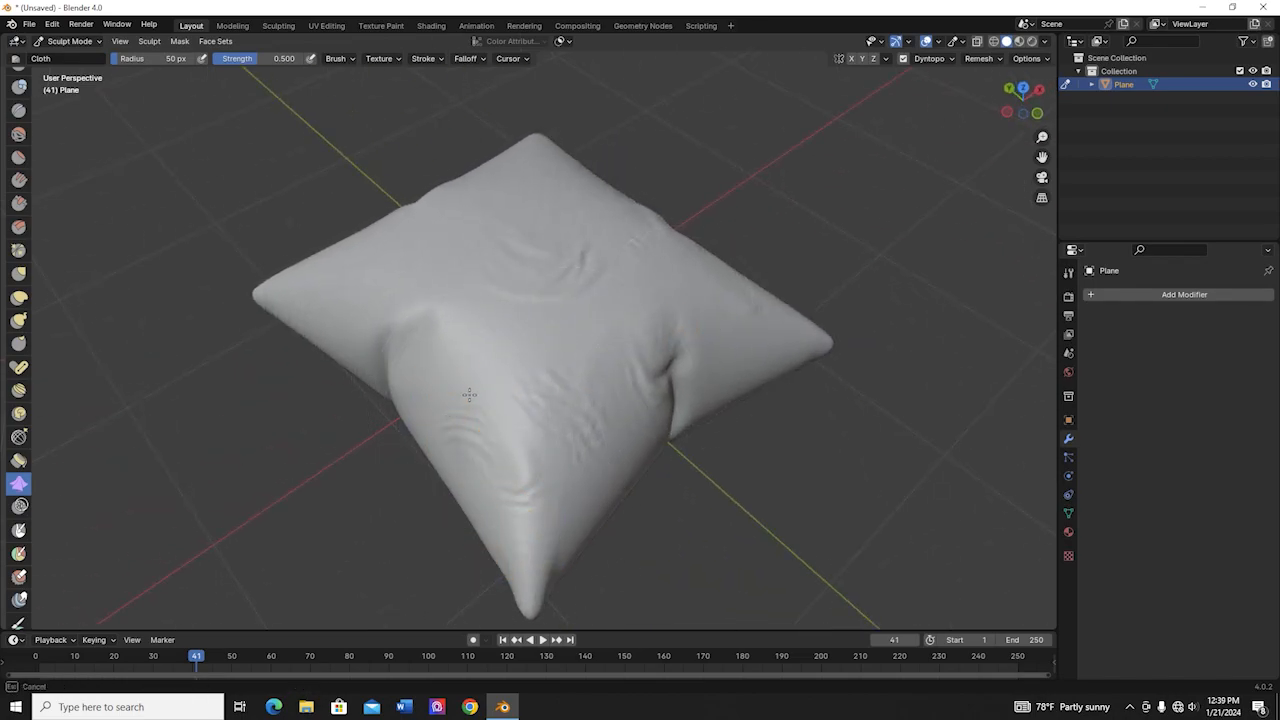
mouse_move(330, 420)
middle_mouse_down()
mouse_move(337, 434)
mouse_move(577, 308)
middle_mouse_up()
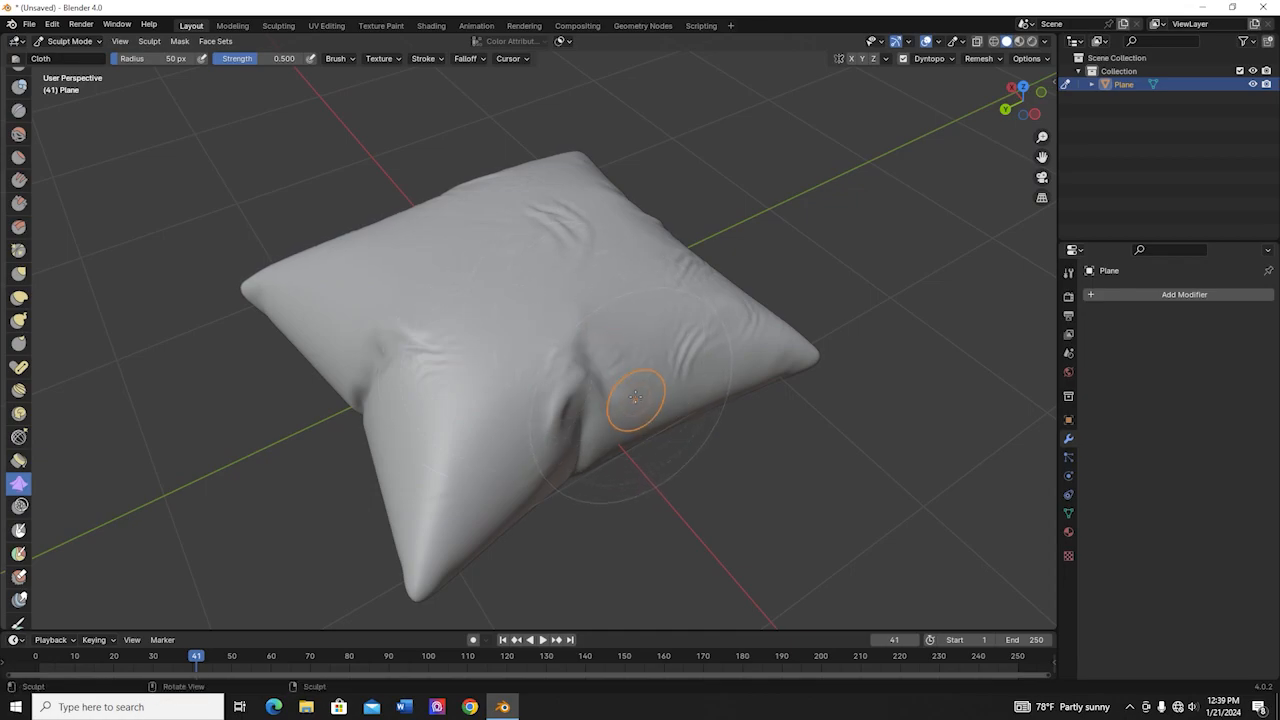
mouse_move(651, 451)
left_mouse_down()
mouse_move(594, 434)
mouse_move(538, 387)
mouse_move(521, 427)
left_mouse_up()
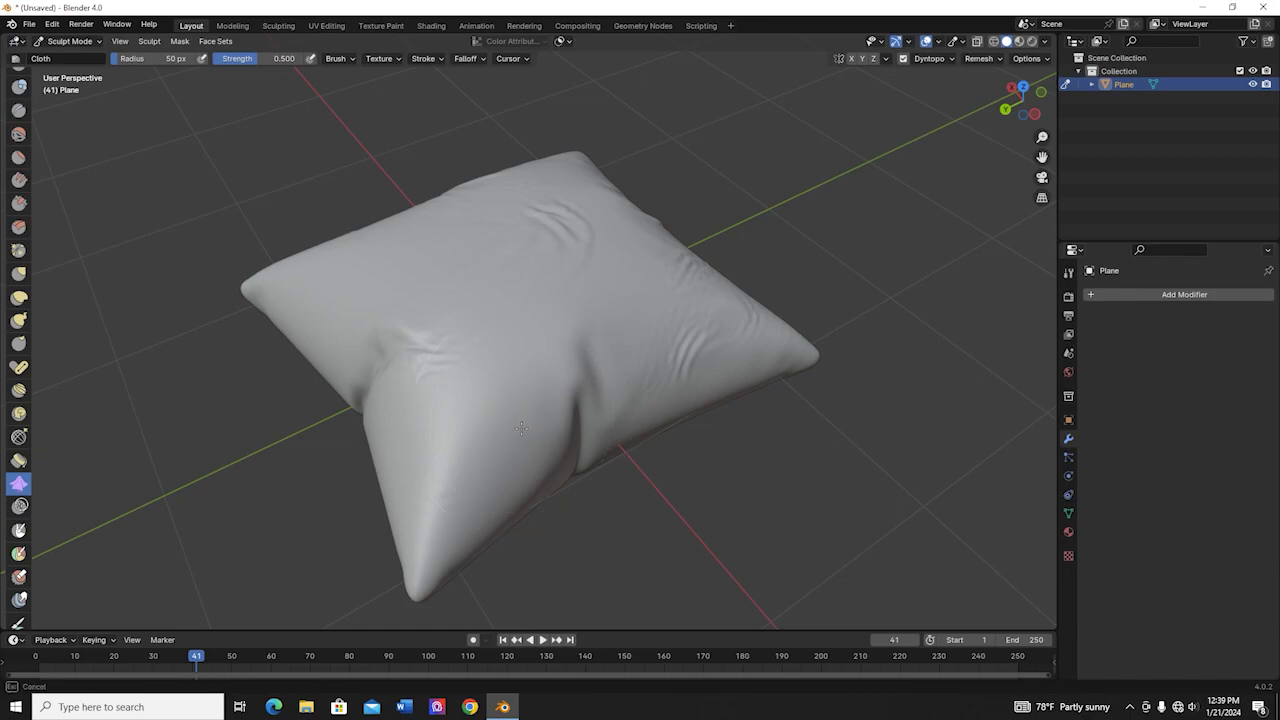
mouse_move(538, 333)
left_mouse_down()
mouse_move(448, 380)
mouse_move(432, 436)
mouse_move(457, 491)
mouse_move(478, 467)
mouse_move(457, 486)
mouse_move(469, 529)
mouse_move(441, 527)
left_mouse_up()
mouse_move(456, 481)
left_mouse_down()
mouse_move(428, 483)
mouse_move(453, 525)
left_mouse_up()
Sculpt cloth wrinkles on the remaining upper corner and across the pillow's underside.
middle_click_drag(453, 490, 600, 470)
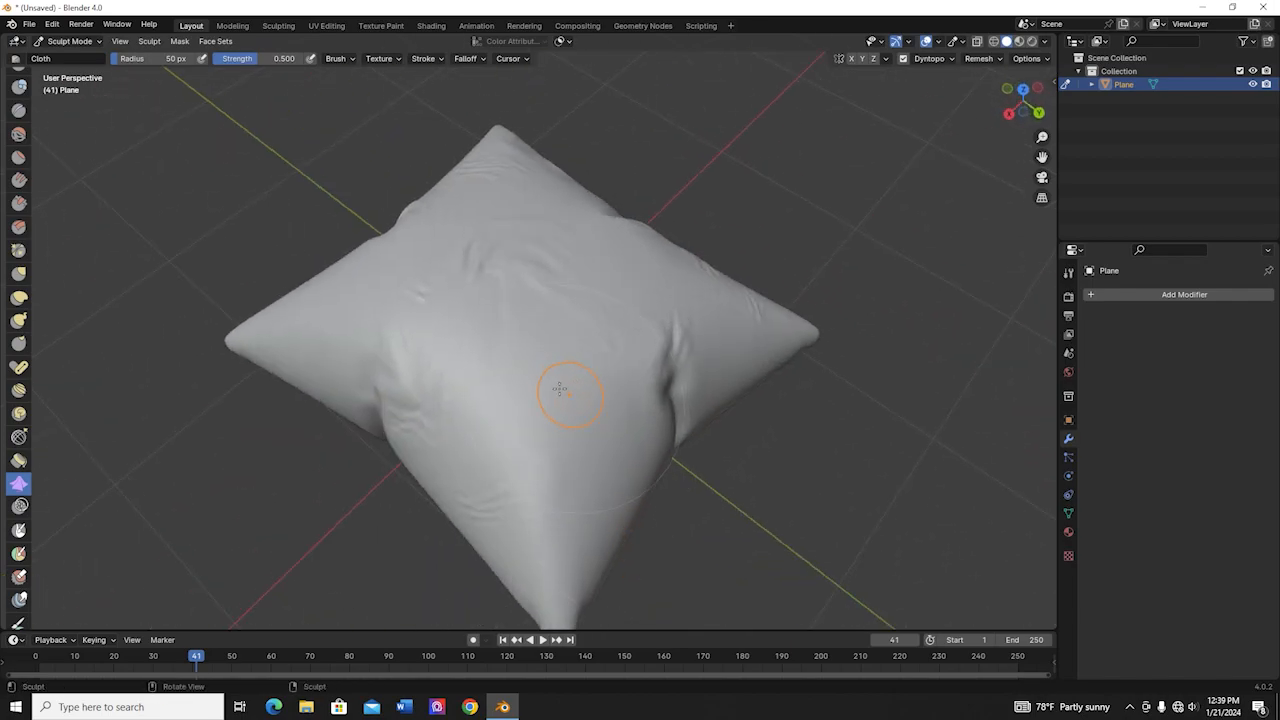
mouse_move(562, 408)
middle_mouse_down()
mouse_move(500, 430)
mouse_move(414, 429)
middle_mouse_up()
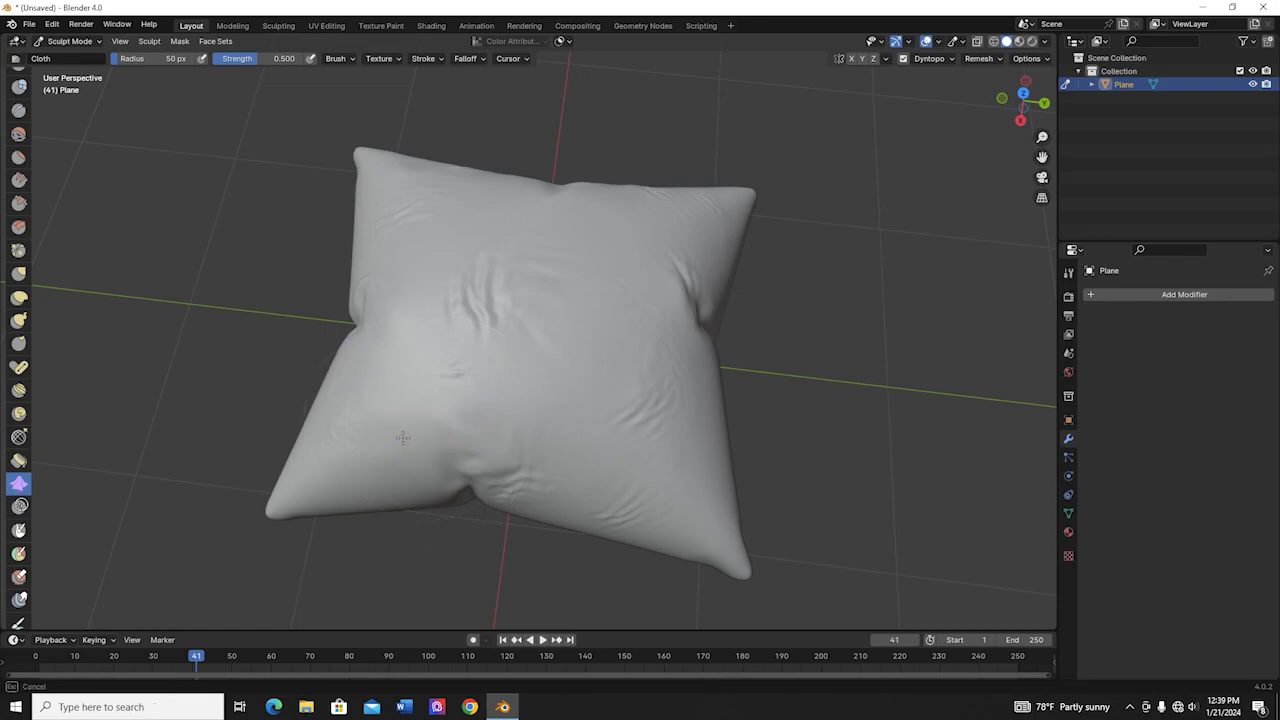
mouse_move(557, 423)
middle_mouse_down()
mouse_move(565, 238)
mouse_move(528, 251)
middle_mouse_up()
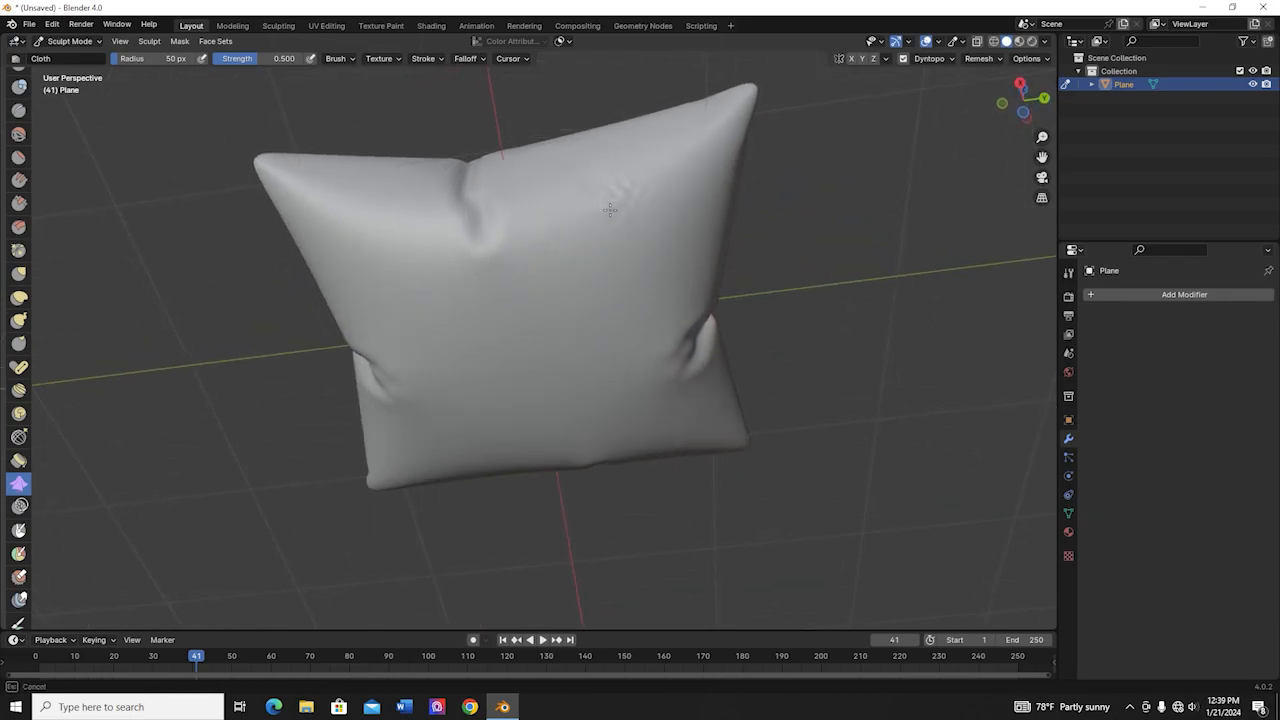
mouse_move(605, 286)
left_mouse_down()
mouse_move(557, 251)
mouse_move(423, 266)
mouse_move(360, 290)
left_mouse_up()
mouse_move(400, 428)
left_mouse_down()
mouse_move(490, 452)
mouse_move(600, 371)
mouse_move(694, 429)
mouse_move(697, 411)
left_mouse_up()
Switch the pillow to Edit Mode in a side view and deselect the band of vertices around its edge.
mouse_move(543, 320)
middle_mouse_down()
mouse_move(760, 352)
mouse_move(735, 385)
mouse_move(700, 390)
middle_mouse_up()
key("Tab")
scroll(600, 395, "up", 4)
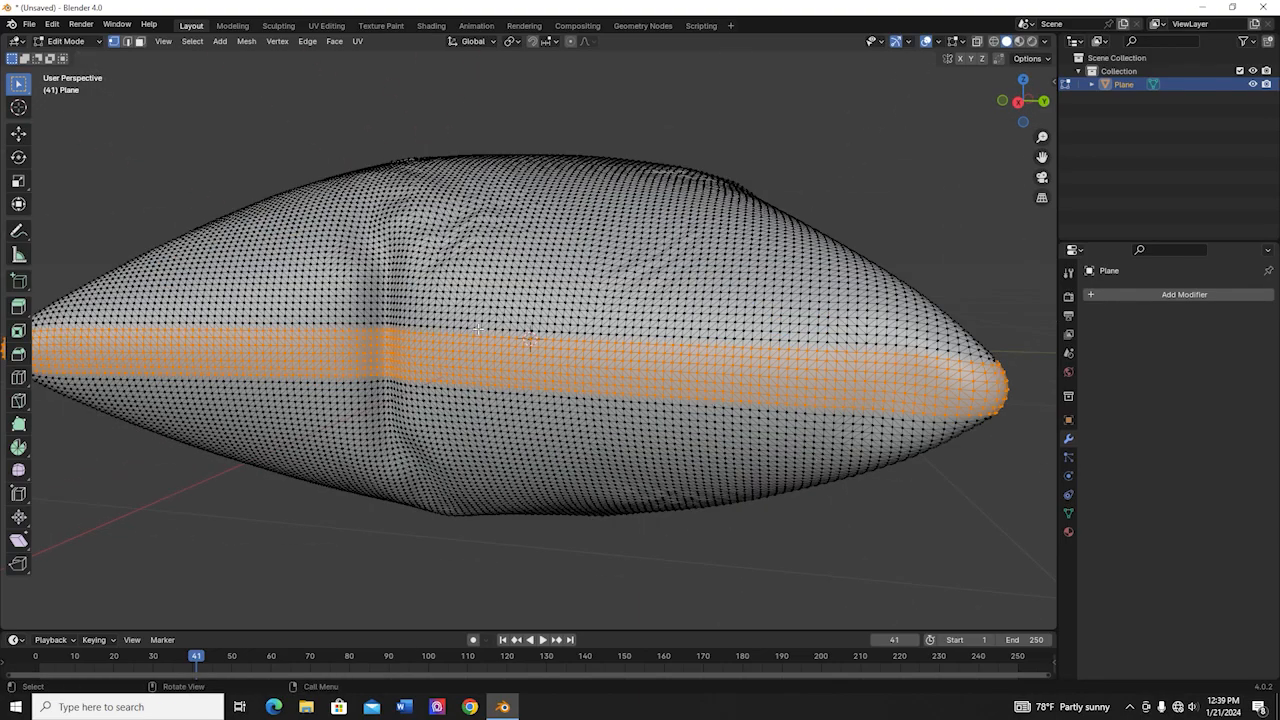
left_click(66, 41)
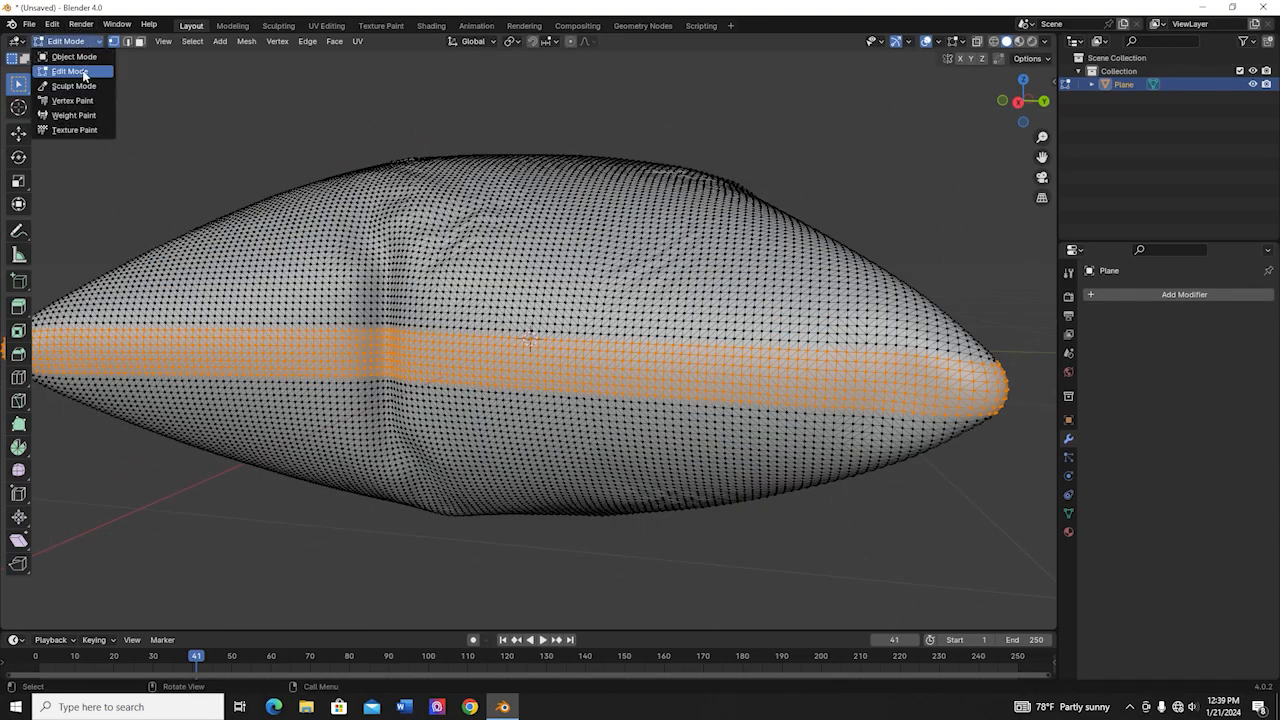
left_click(84, 74)
scroll(204, 367, "up", 3)
middle_click_drag(260, 386, 374, 387)
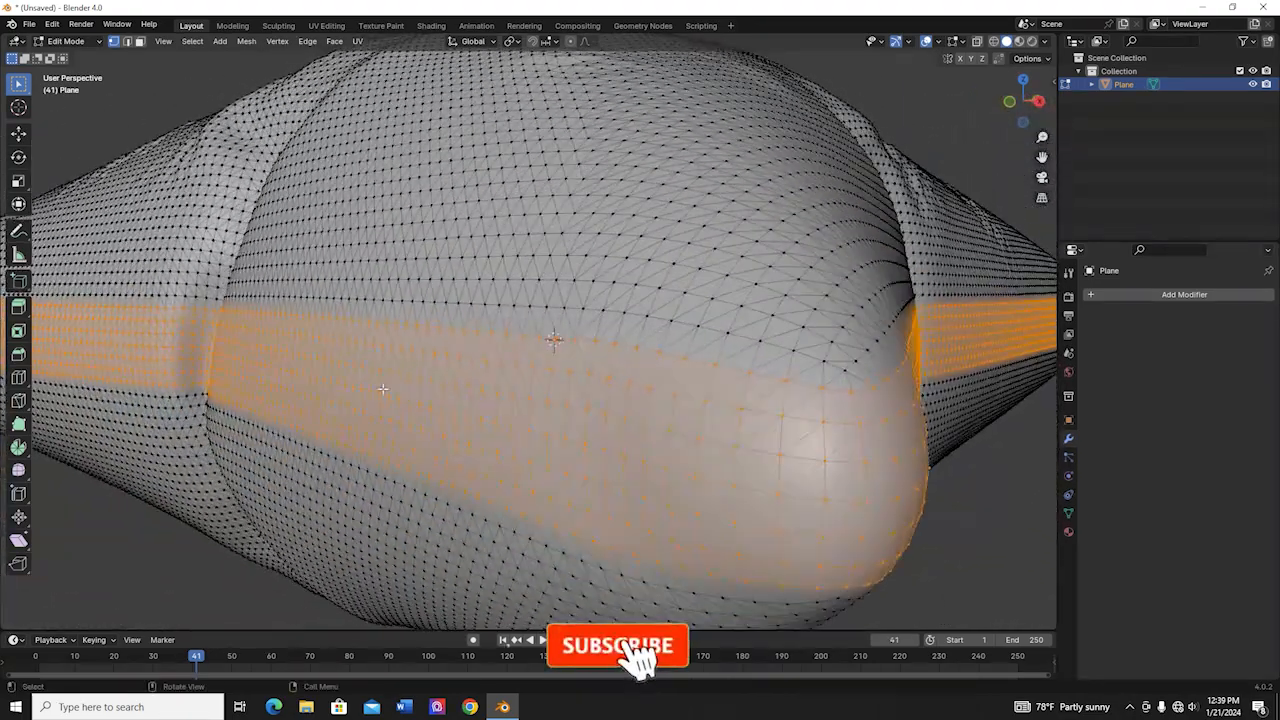
key("alt+a")
Select a short path of vertices along the side seam near one corner, undoing the stray geometry change.
middle_click_drag(674, 464, 549, 462)
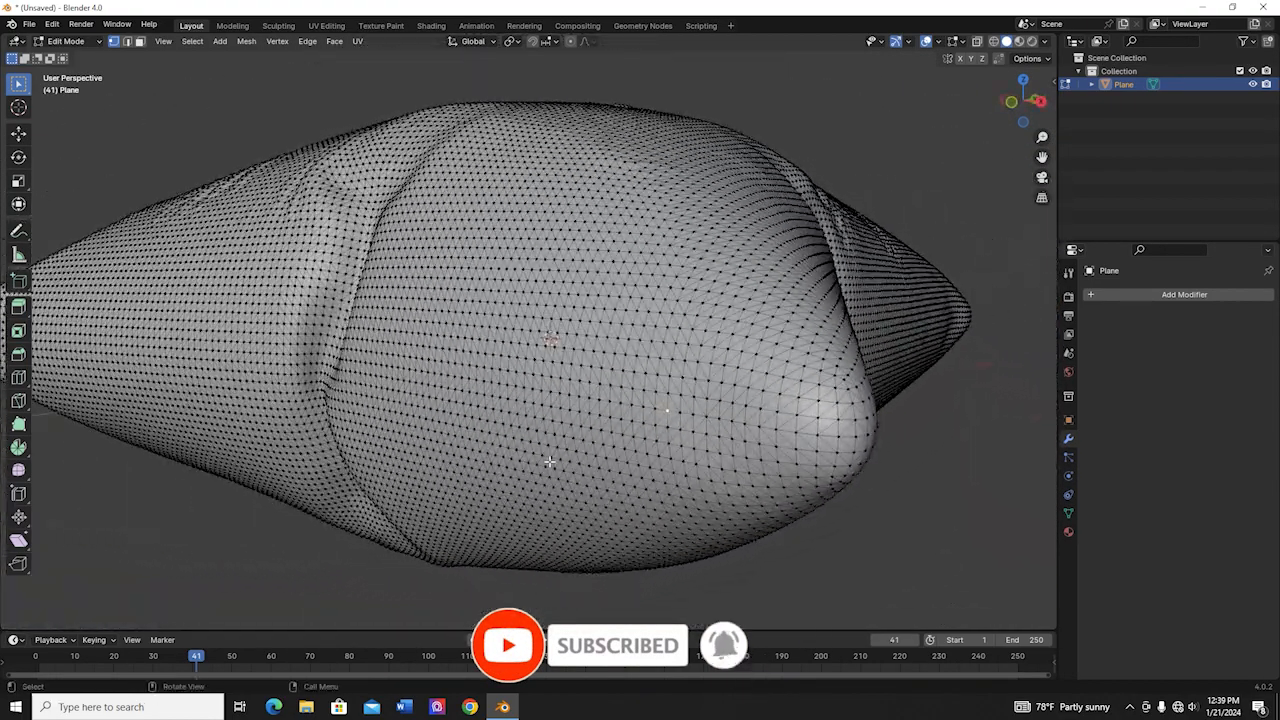
left_click(623, 402, "ctrl")
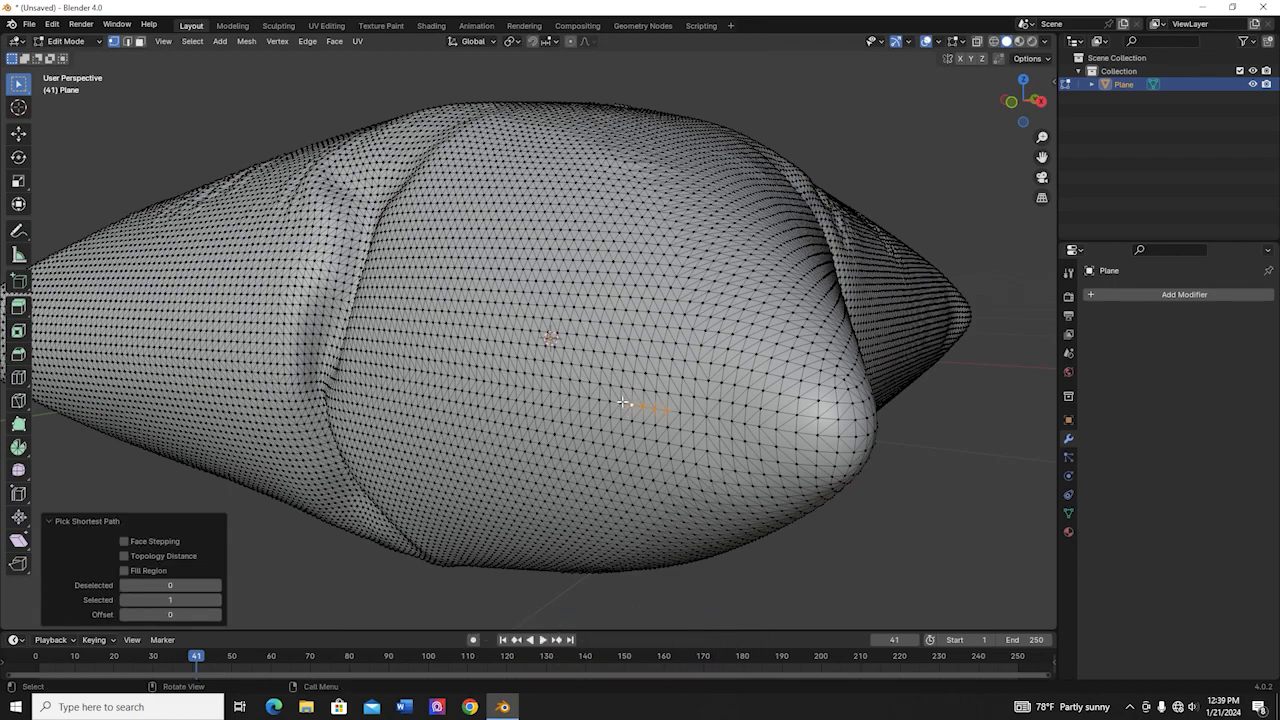
key("f")
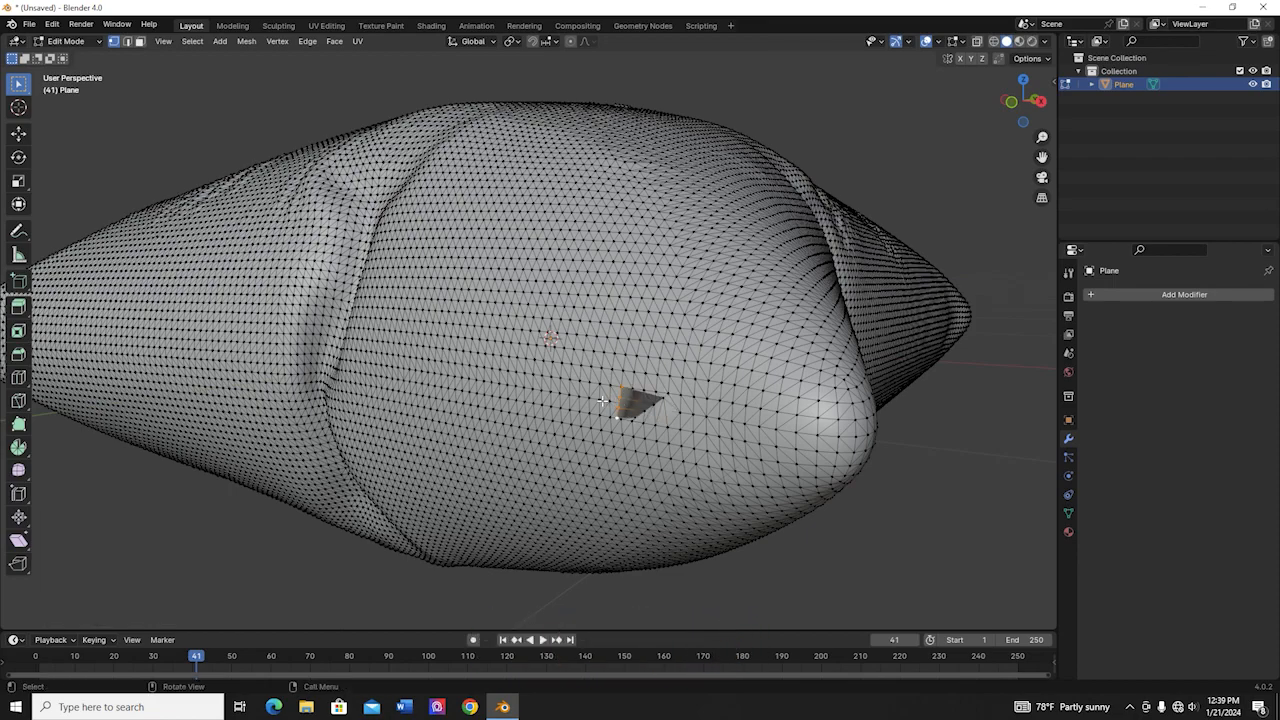
key("ctrl+z")
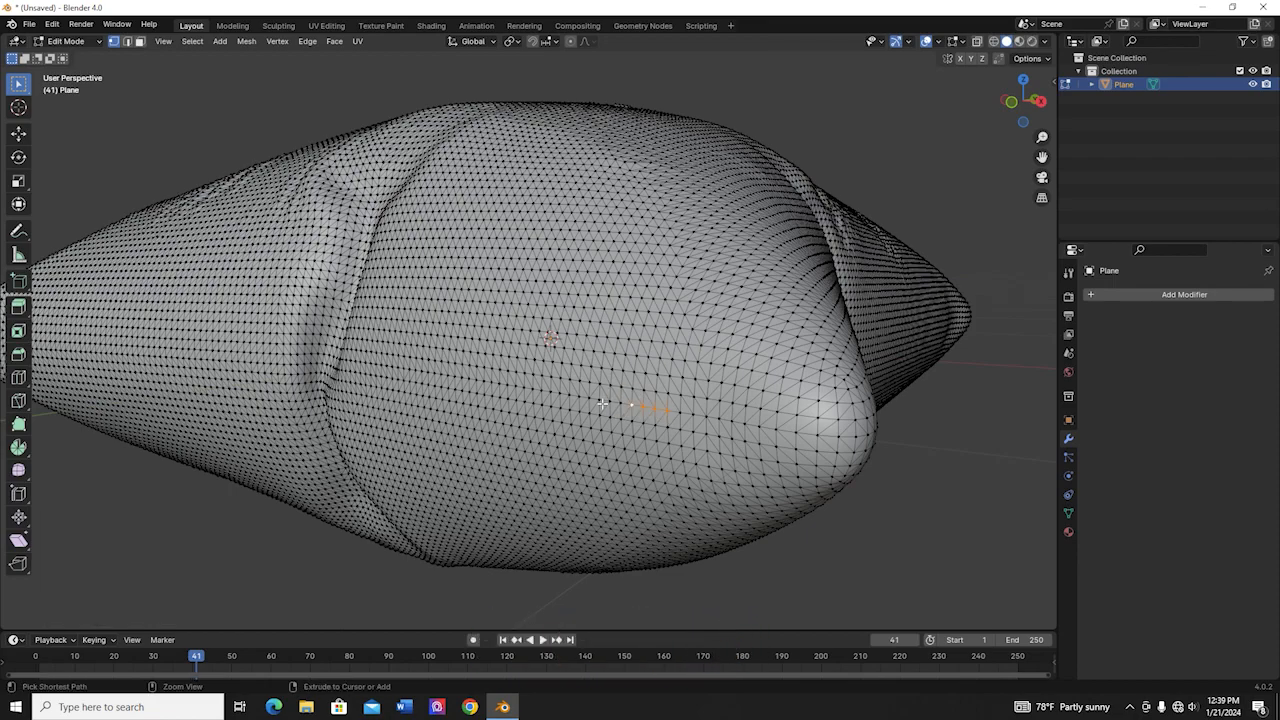
Extend the shortest-path vertex selection along the side seam, past the creases and around the next corner.
left_click(384, 379, "ctrl")
middle_click_drag(384, 379, 432, 386)
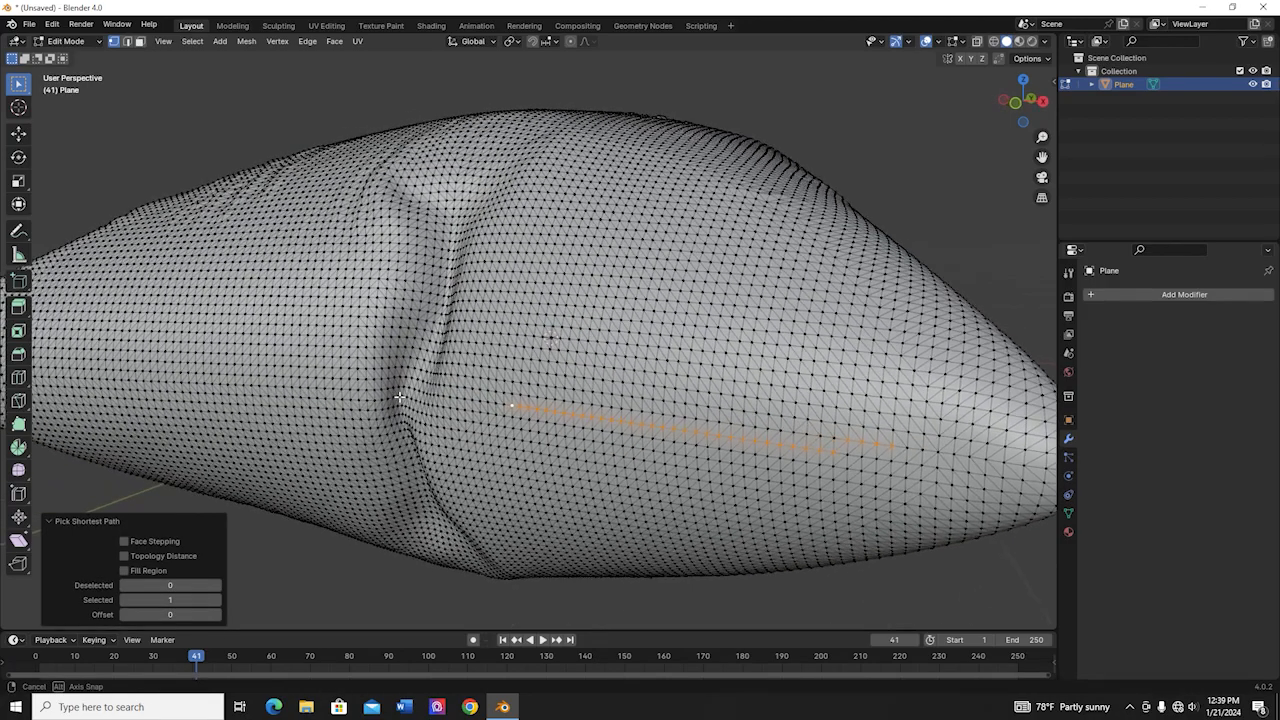
left_click(315, 388, "ctrl")
middle_click_drag(315, 388, 365, 397)
left_click(290, 430, "ctrl")
middle_click_drag(290, 430, 350, 500)
Try to close the seam path between the far corner and the existing selection, undoing each shortest-path pick.
left_click(355, 507, "ctrl")
key("ctrl+z")
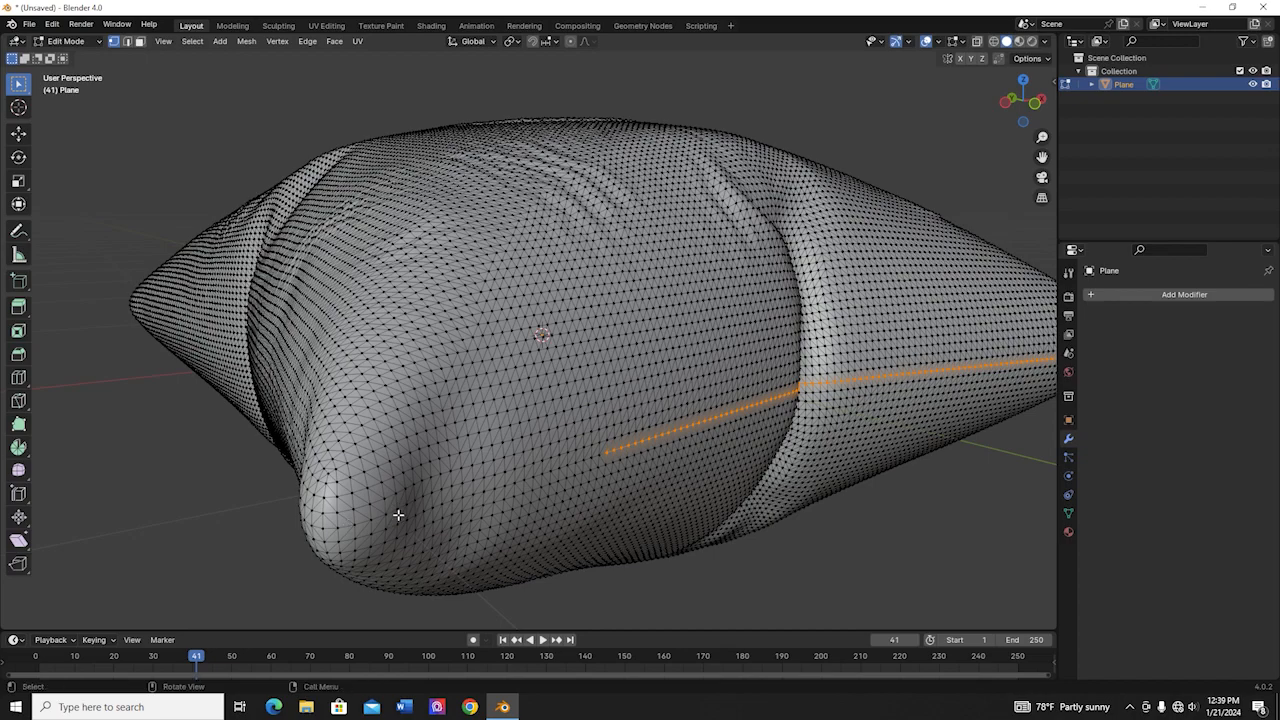
key("ctrl+z")
left_click(722, 421, "ctrl")
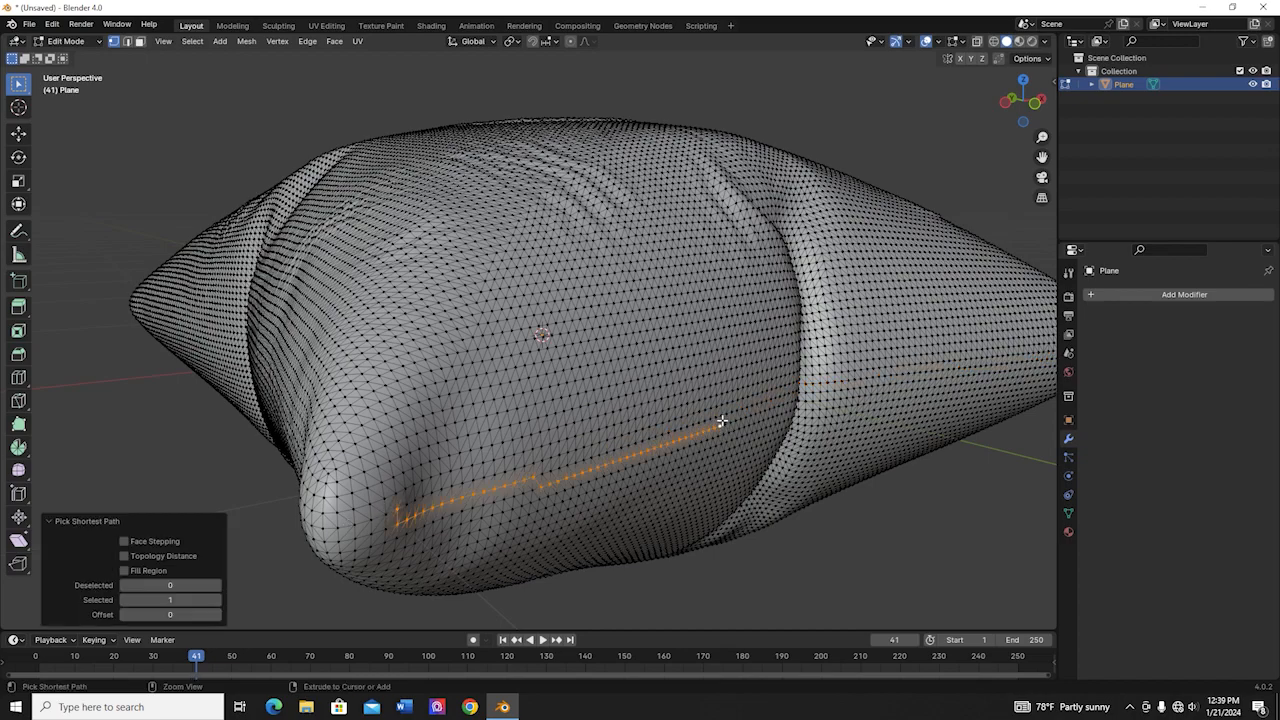
key("ctrl+z")
left_click(720, 416, "ctrl")
key("ctrl+z")
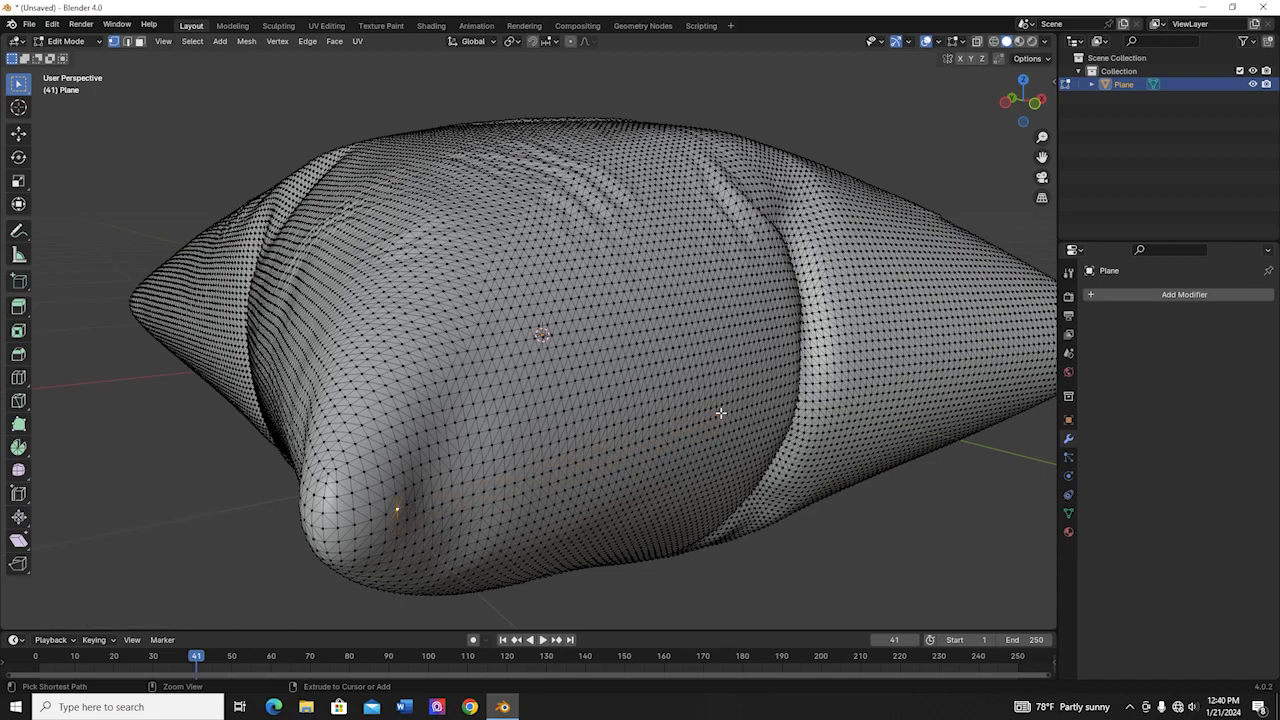
Extend the shortest-path vertex selection along the pillow's front seam and across the crease at its middle.
left_click(731, 399, "ctrl")
key("KP_1")
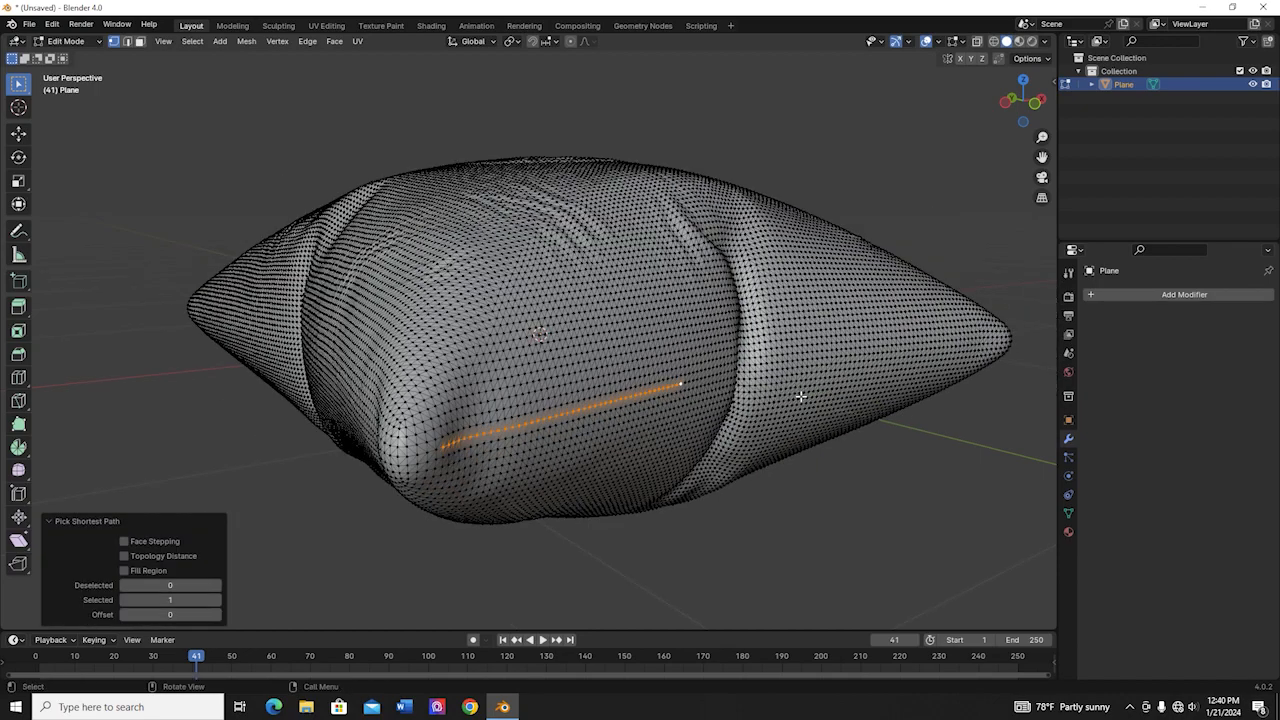
scroll(767, 328, "up", 5)
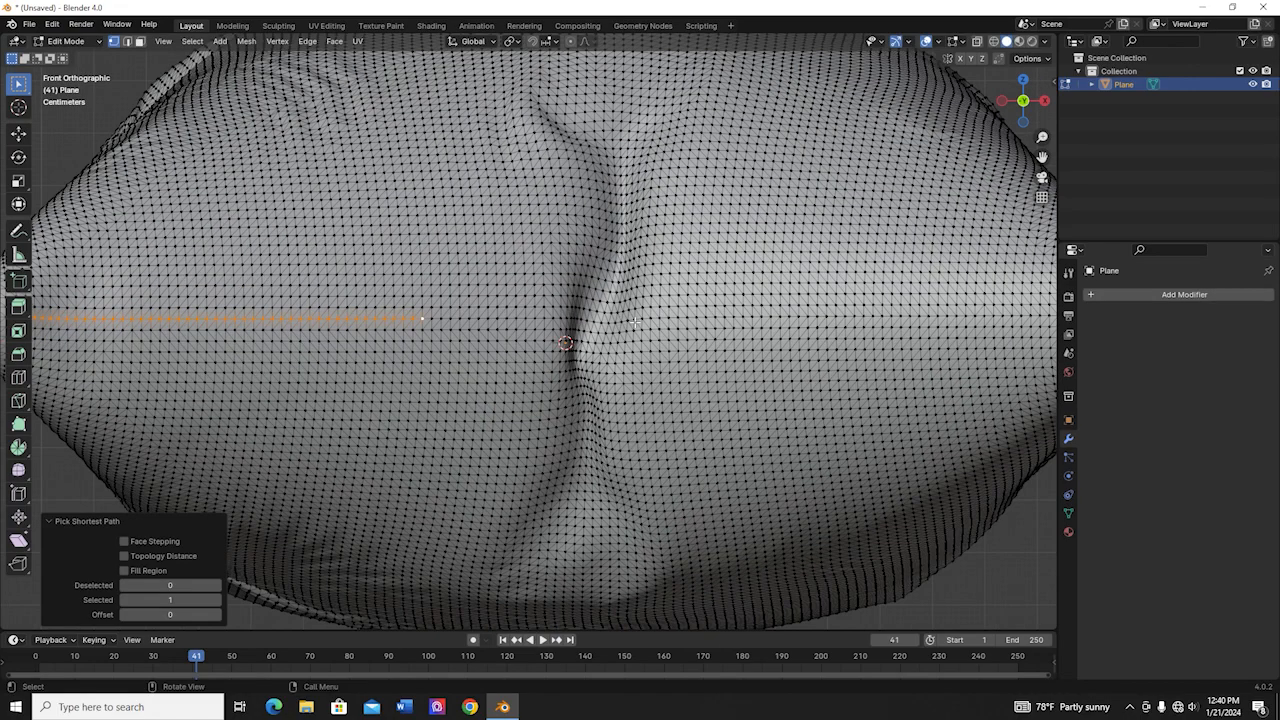
left_click(686, 318, "ctrl")
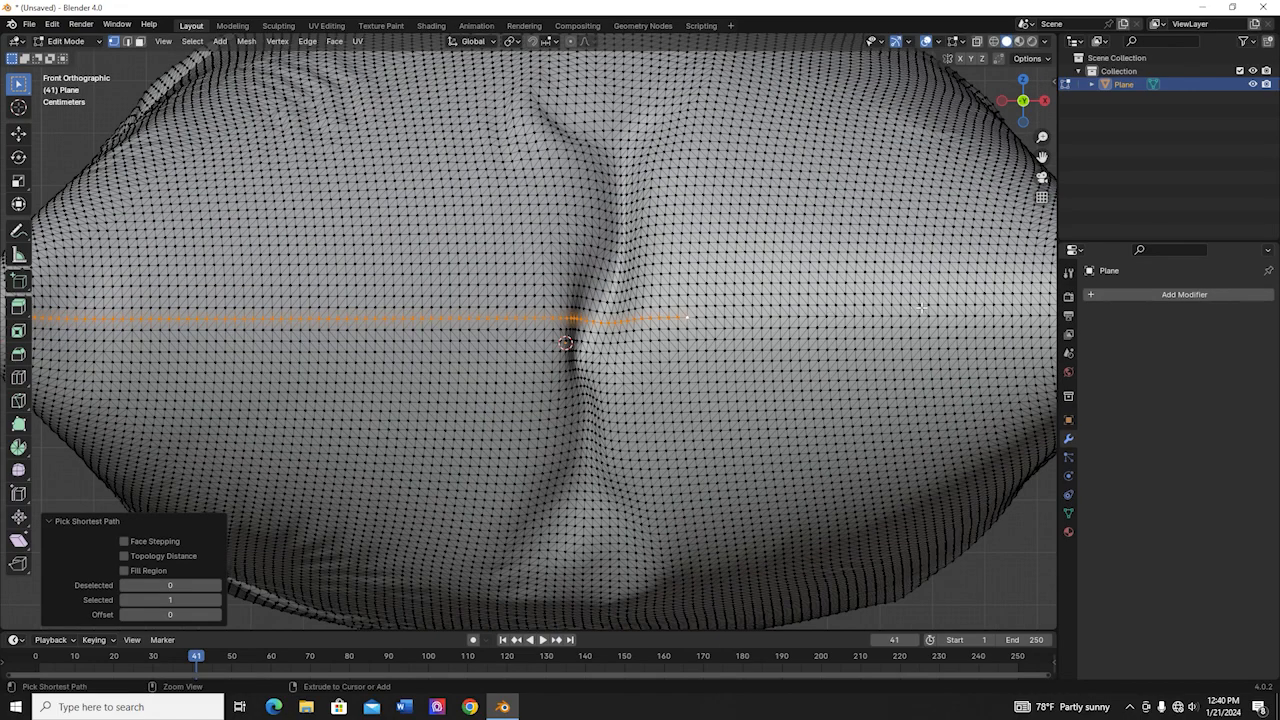
Continue the shortest-path selection around the corner and along the whole adjoining side, following the same horizontal vertex row.
middle_click_drag(959, 316, 942, 336)
scroll(942, 336, "down", 6)
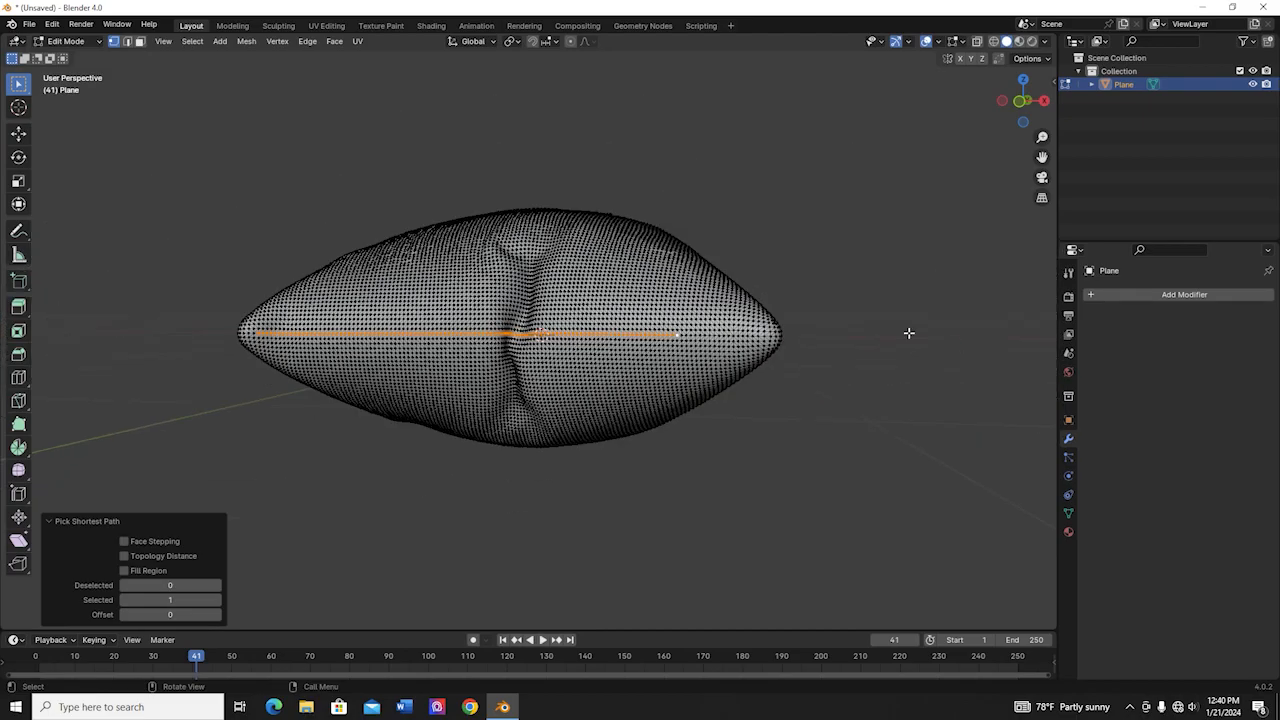
scroll(828, 340, "up", 2)
middle_click_drag(832, 338, 370, 322)
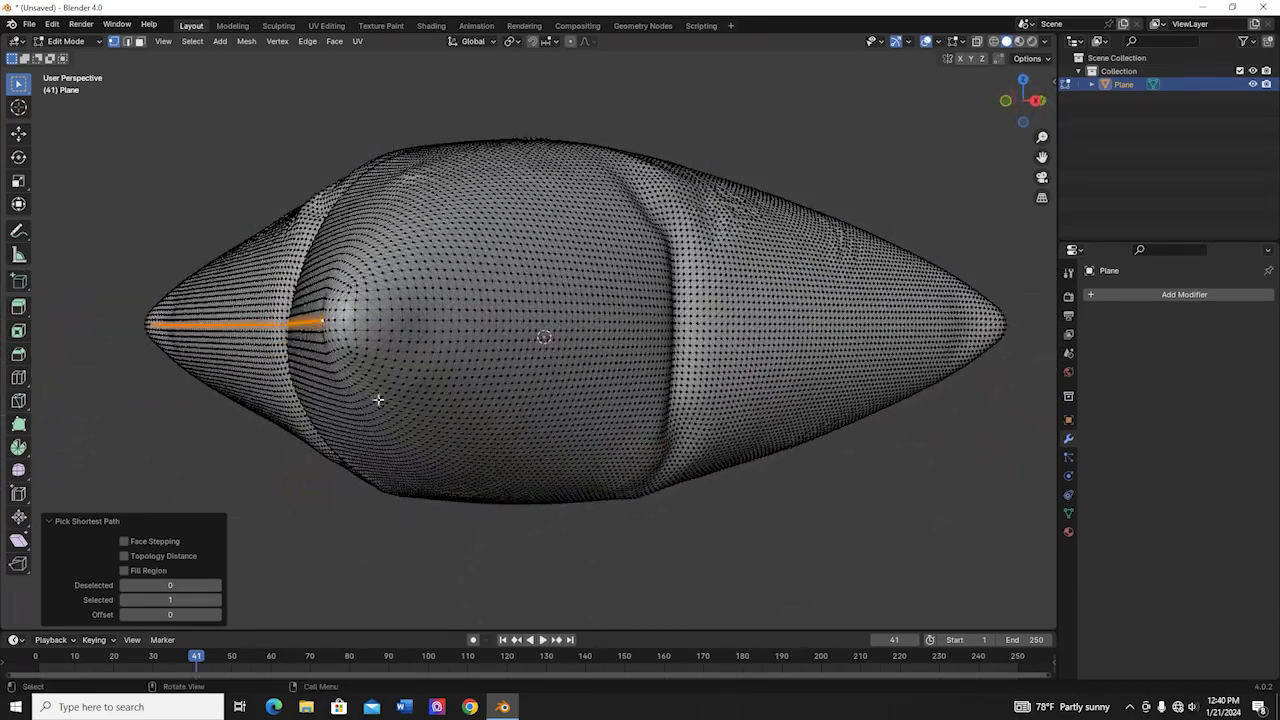
left_click(469, 319, "ctrl")
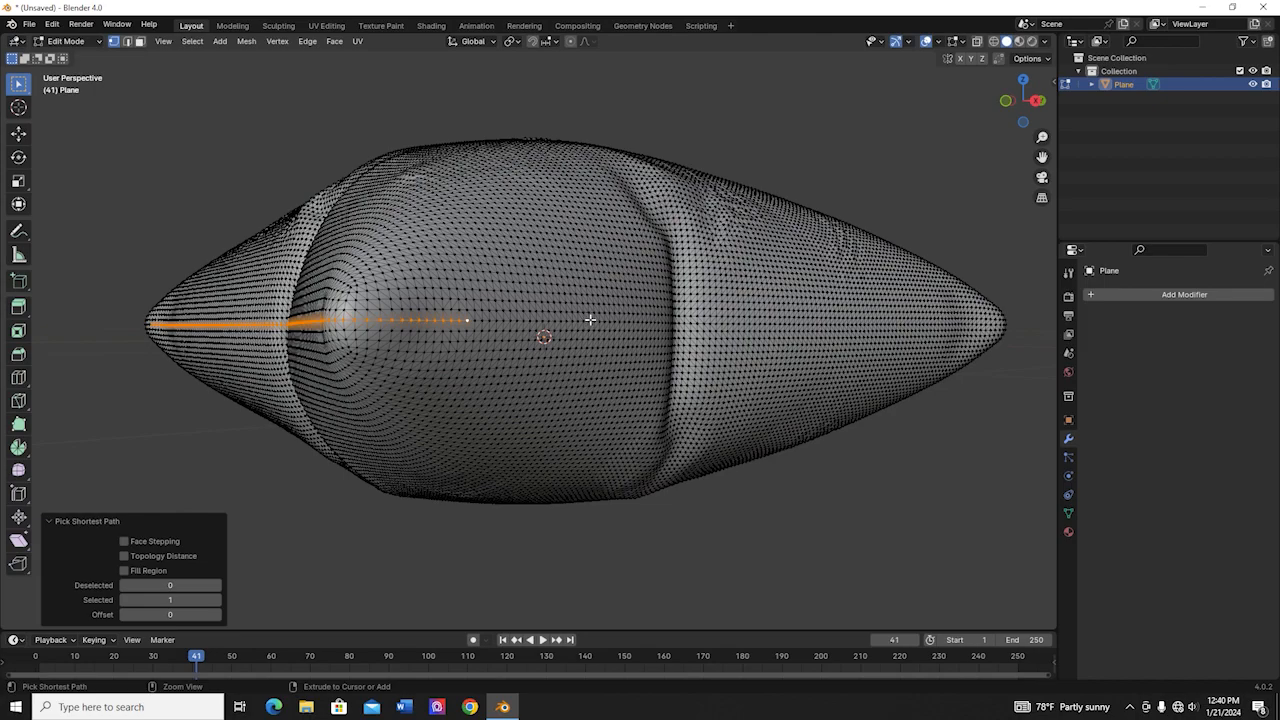
left_click(615, 321, "ctrl")
left_click(689, 322, "ctrl")
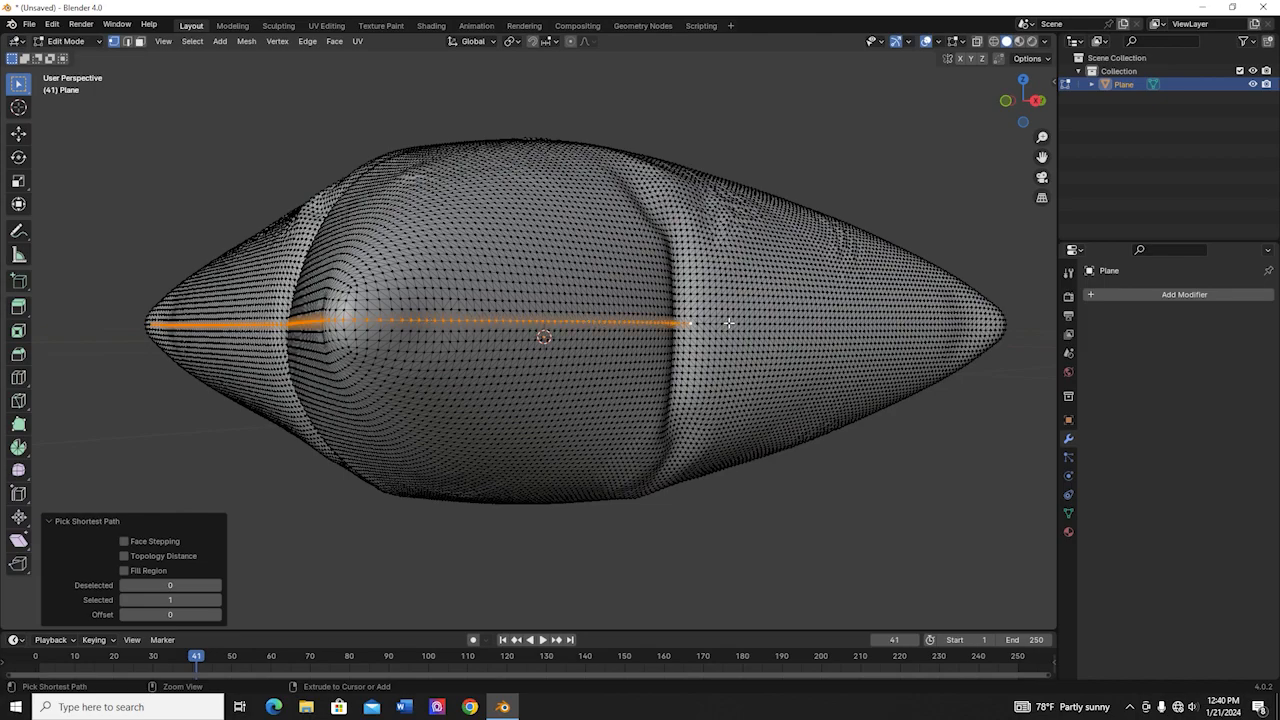
left_click(794, 324, "ctrl")
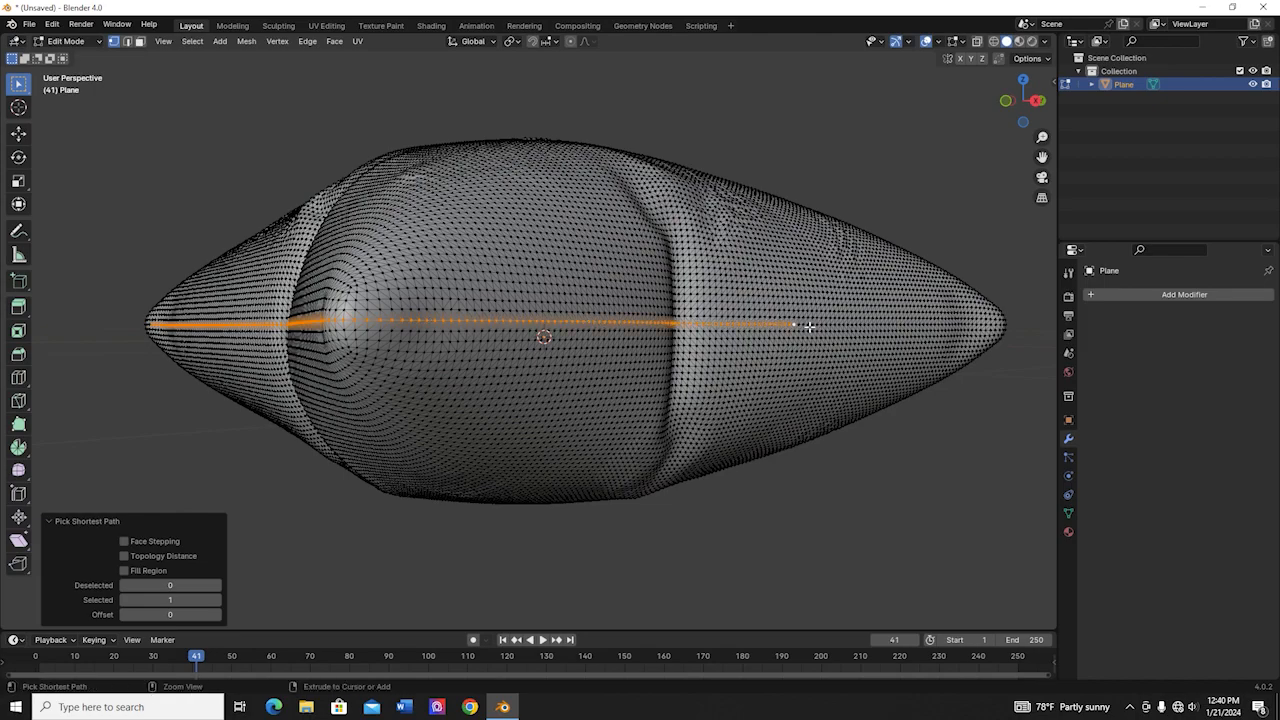
left_click(893, 324, "ctrl")
left_click(985, 322, "ctrl")
Undo the last path pick and route the seam selection over the rounded corner tip.
middle_click_drag(985, 322, 453, 395)
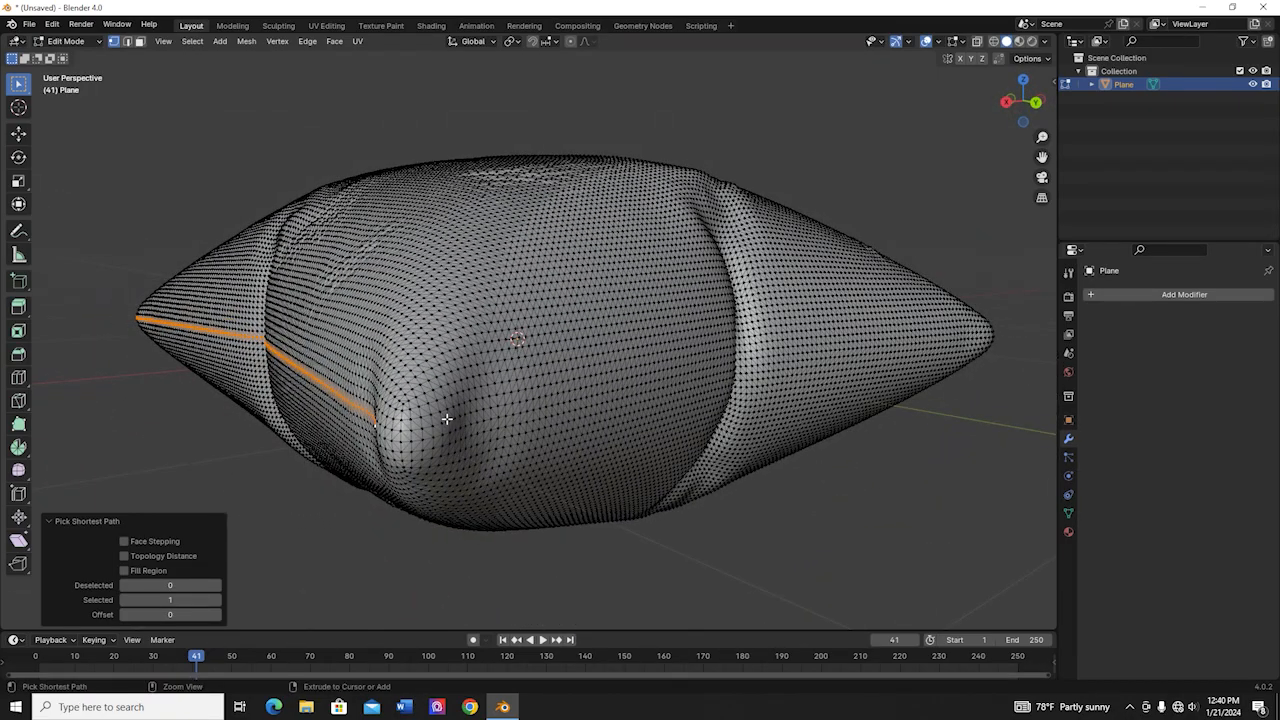
key("ctrl+z")
left_click(402, 432, "ctrl")
middle_click_drag(443, 434, 540, 486)
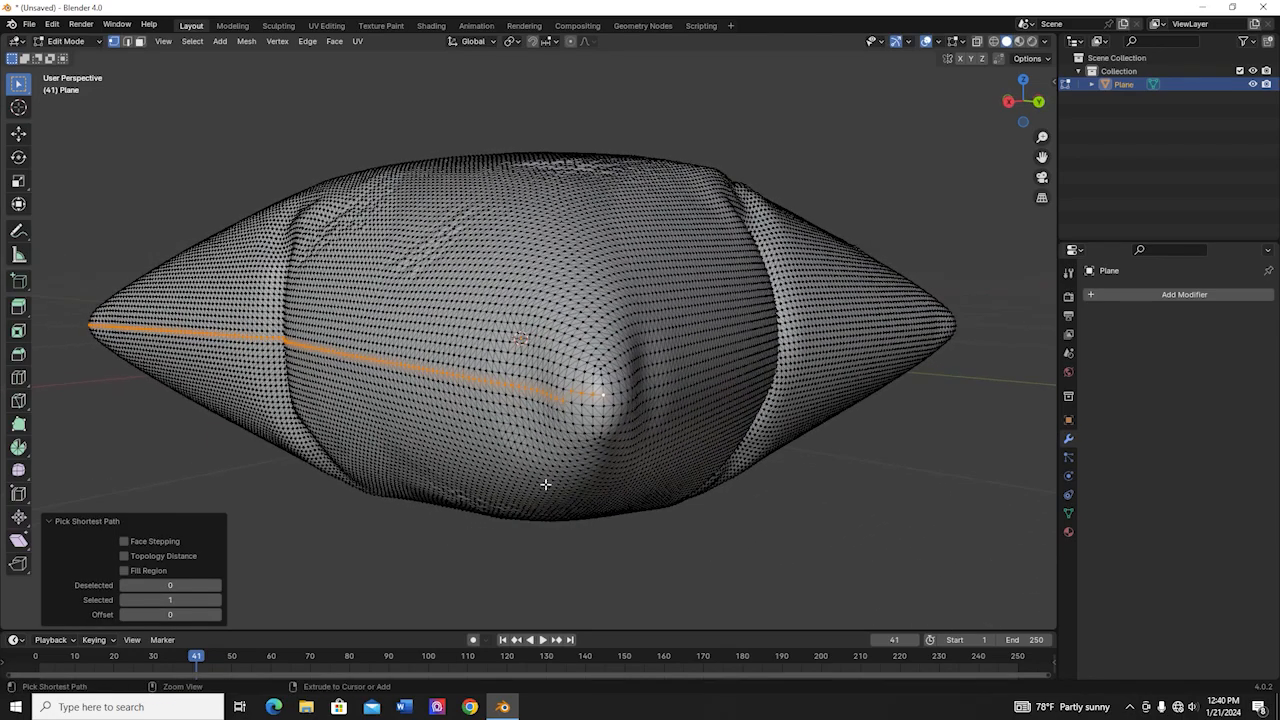
left_click(588, 404, "ctrl")
Extend the seam path from the corner tip along the third side and past its middle crease, redoing the stray pick.
middle_click_drag(588, 404, 368, 452)
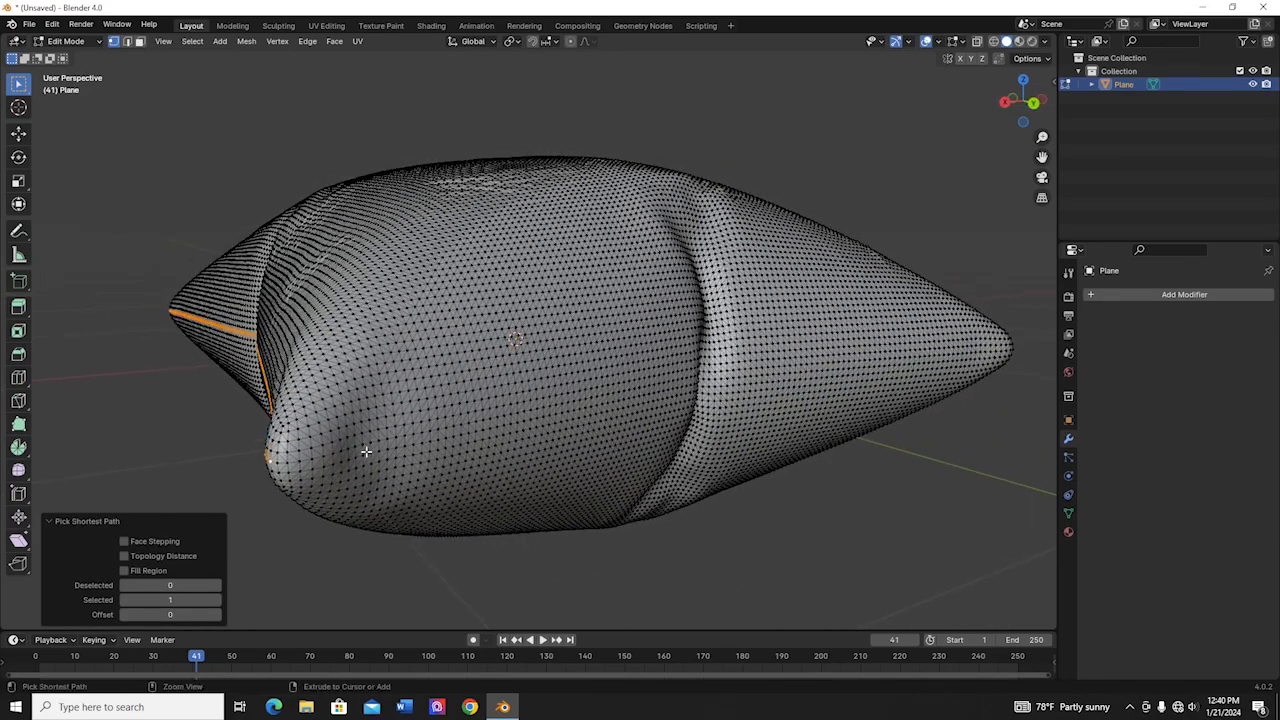
left_click(496, 427, "ctrl")
key("ctrl+z")
left_click(566, 403, "ctrl")
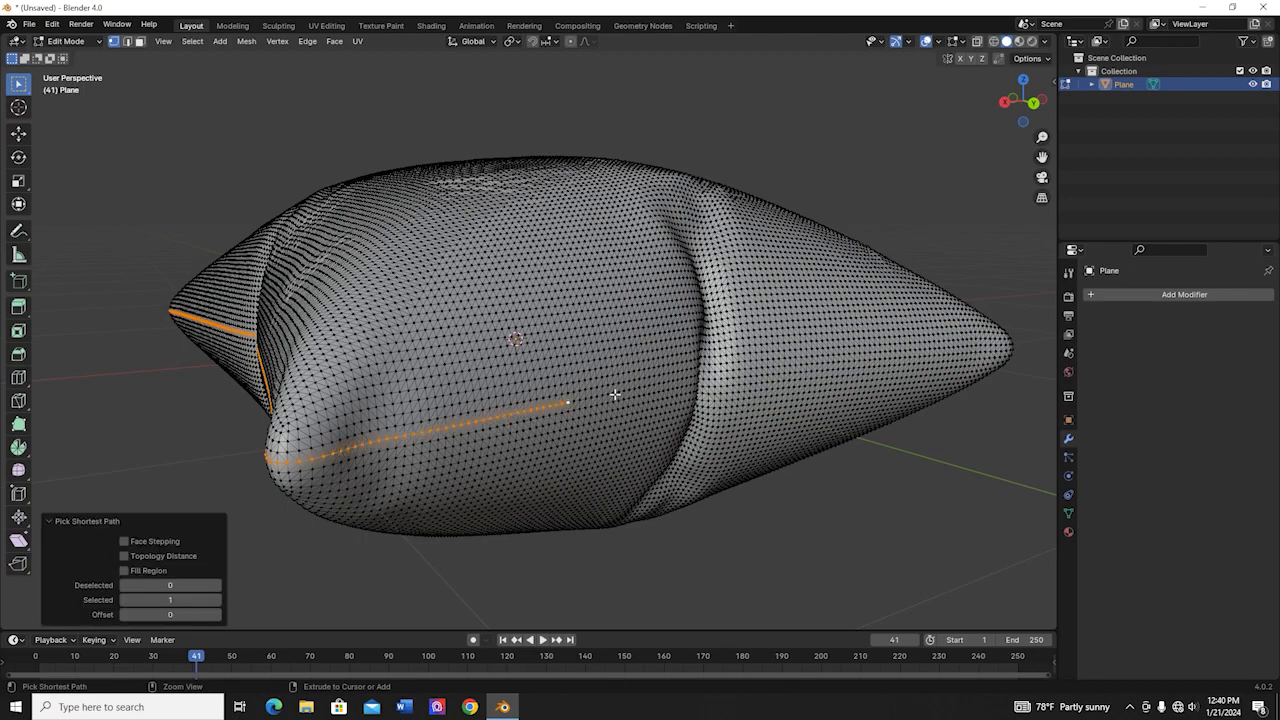
left_click(720, 372, "ctrl")
Carry the seam path around the following corner and along the last side toward the starting corner, redoing the stray pick.
middle_click_drag(919, 410, 803, 543)
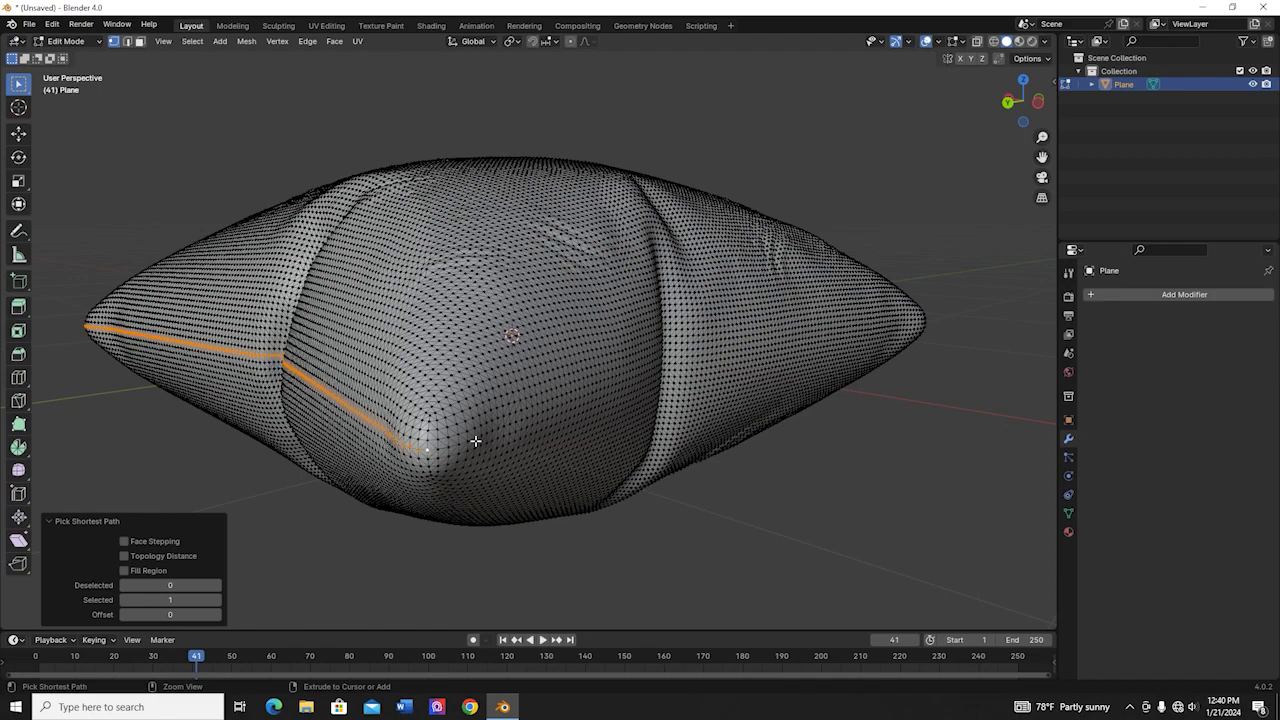
left_click(522, 420, "ctrl")
middle_click_drag(522, 420, 528, 409)
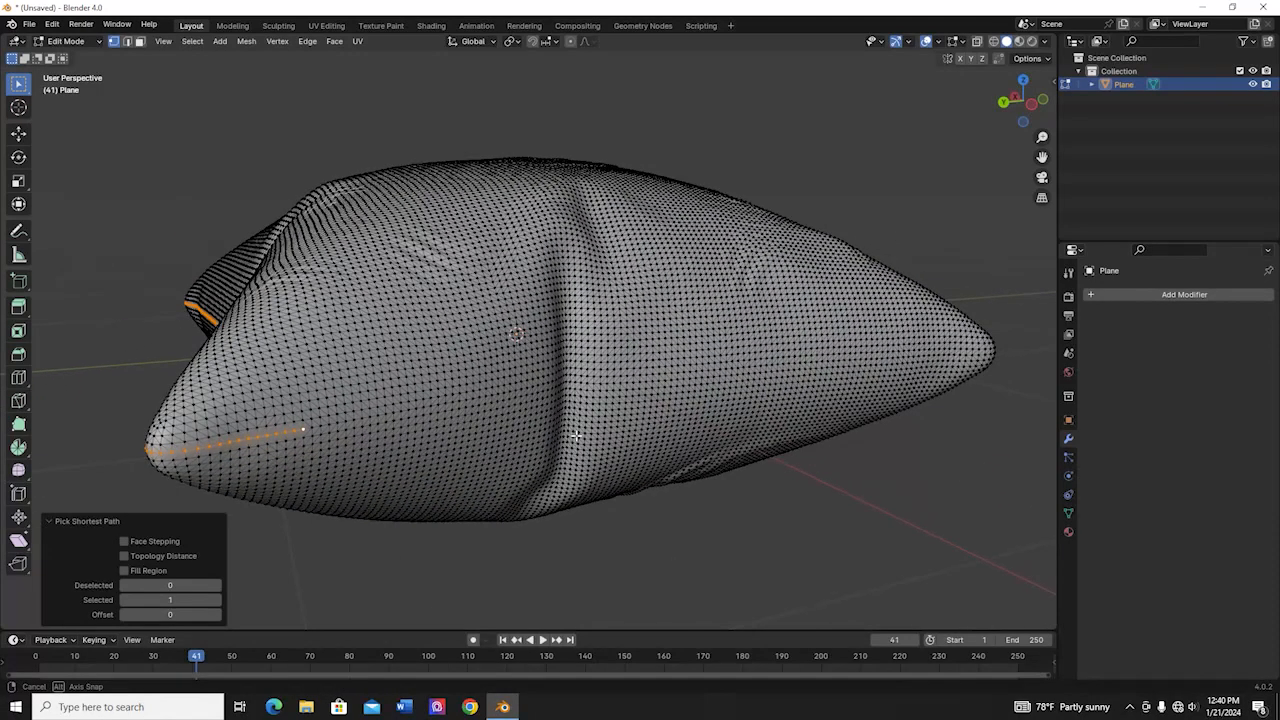
left_click(529, 398, "ctrl")
key("ctrl+z")
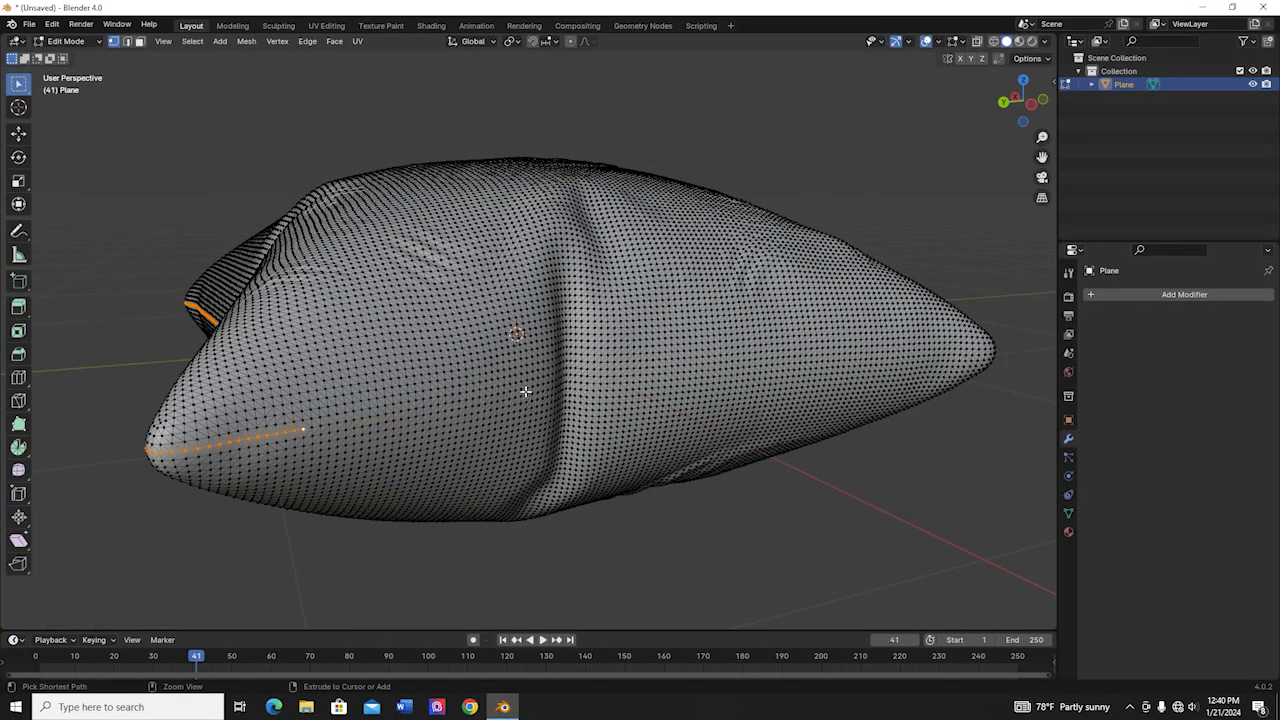
left_click(534, 387, "ctrl")
left_click(638, 376, "ctrl")
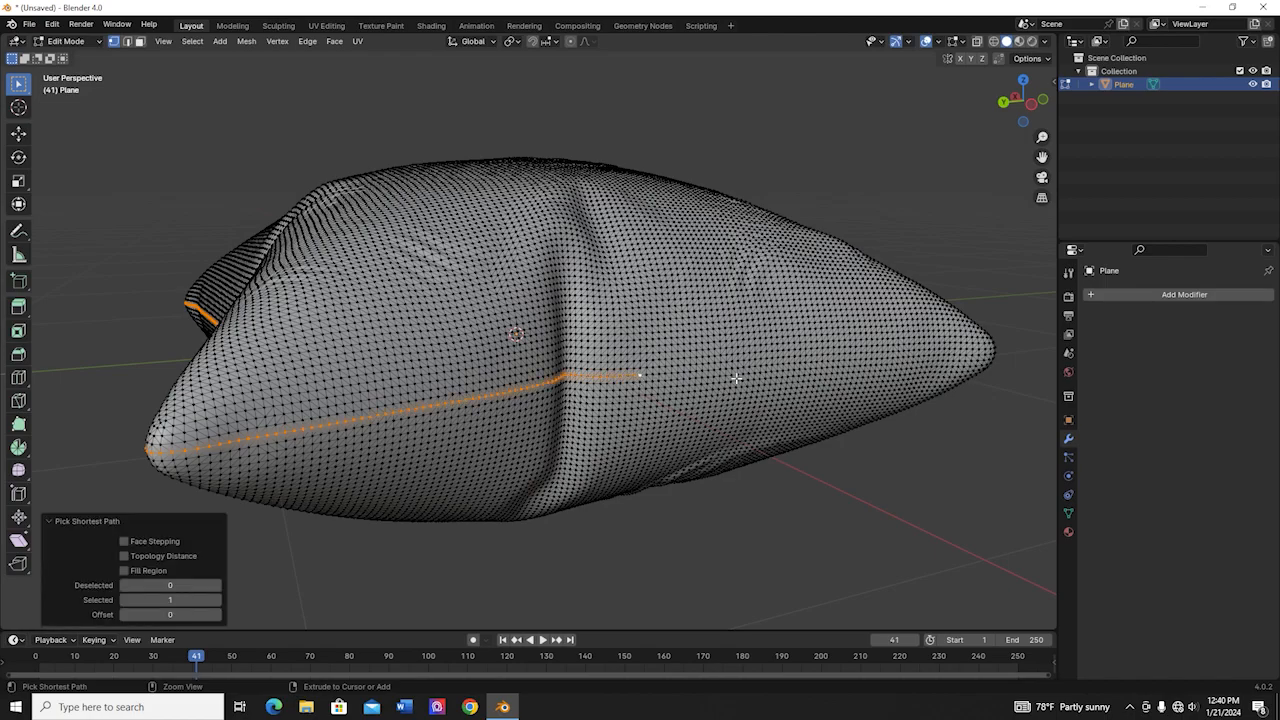
left_click(778, 365, "ctrl")
left_click(899, 354, "ctrl")
Redo the last path pick so the vertex path over the final corner closes the seam loop.
middle_click_drag(899, 354, 535, 462)
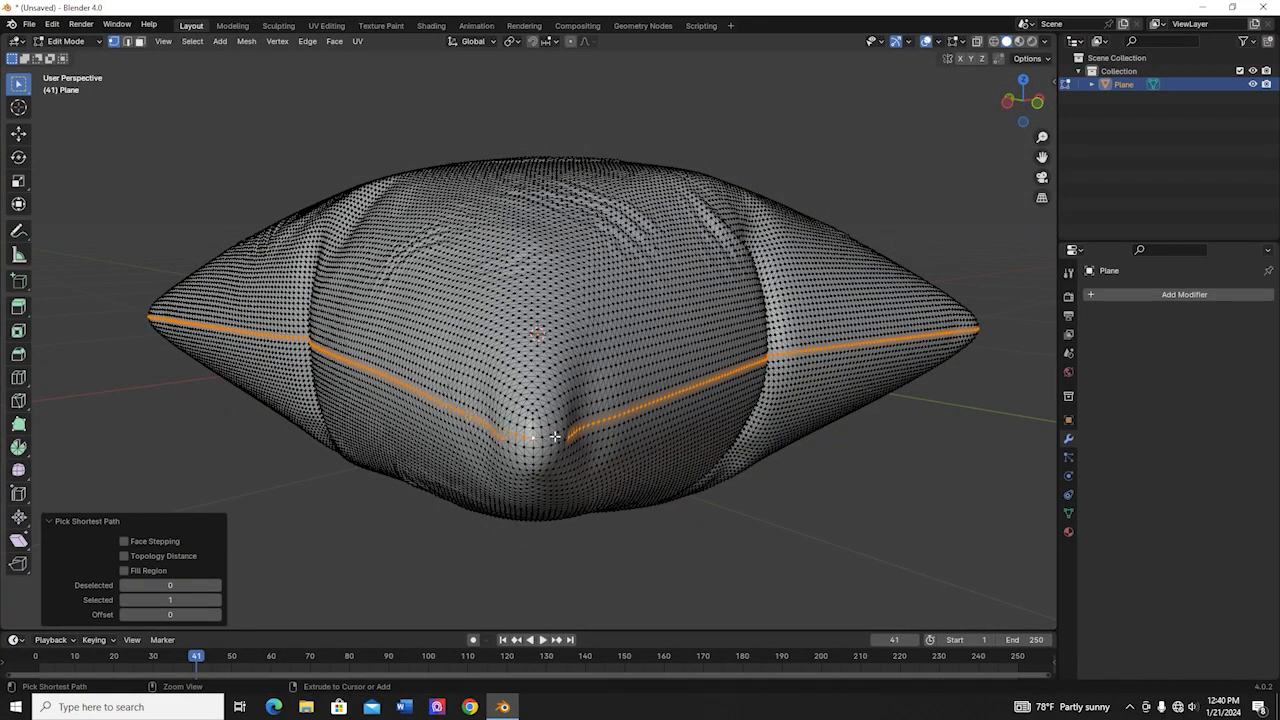
key("ctrl+z")
left_click(534, 446, "ctrl")
middle_click_drag(534, 446, 386, 424)
middle_click_drag(450, 482, 628, 482)
Try fattening the selected seam loop outward by about 0.02 m and check the shape outside Edit Mode.
key("alt+s")
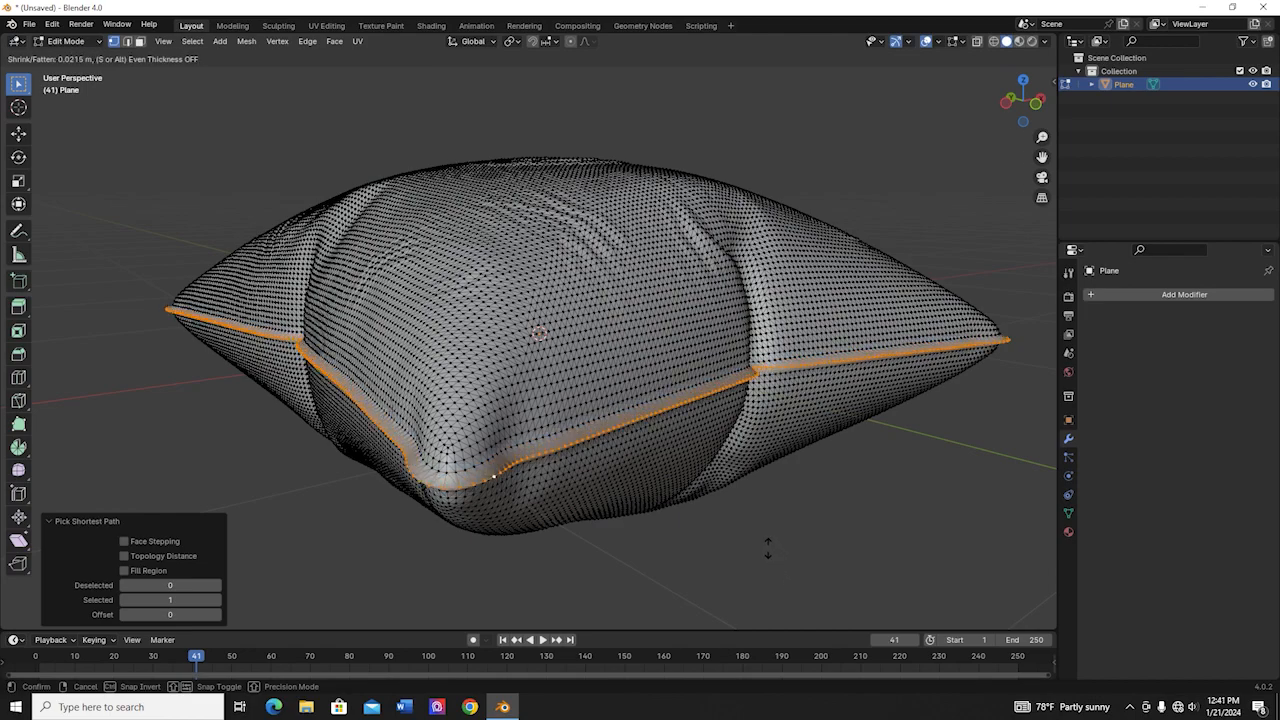
left_click(774, 551)
key("Tab")
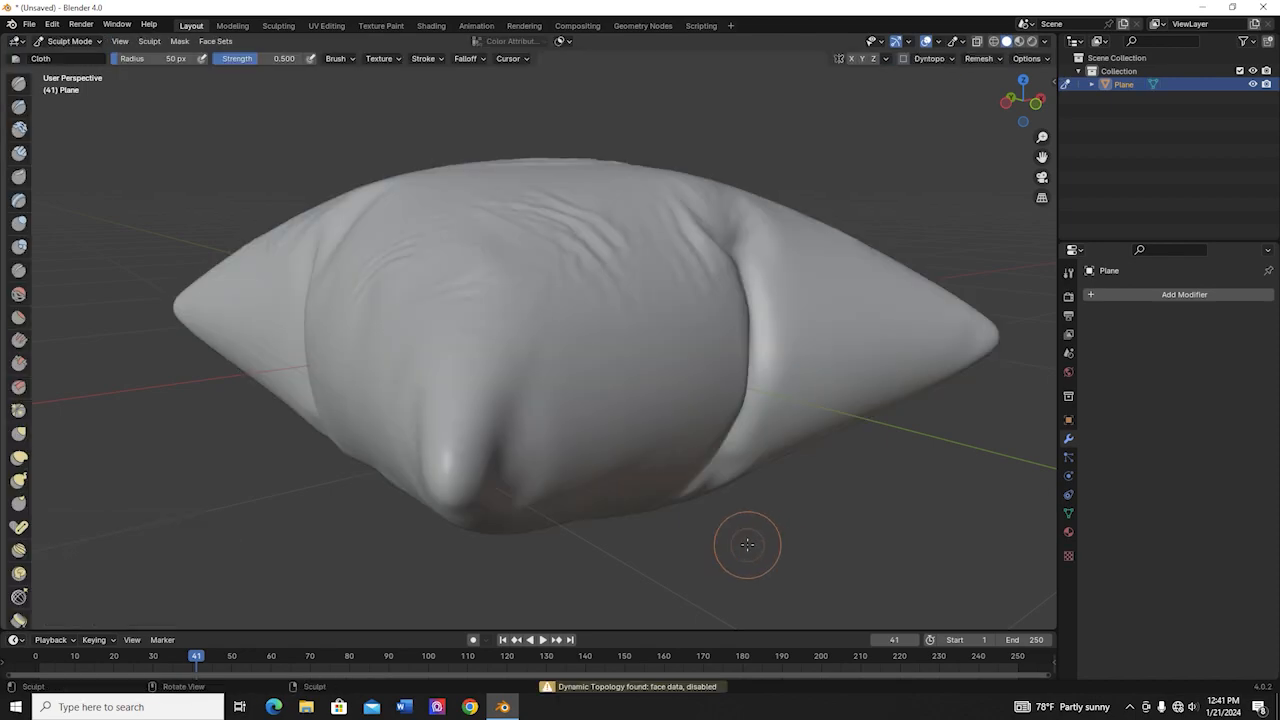
Scale the selected seam loop to 0.994 in Edit Mode, then leave it and inspect the seam.
key("Tab")
key("s")
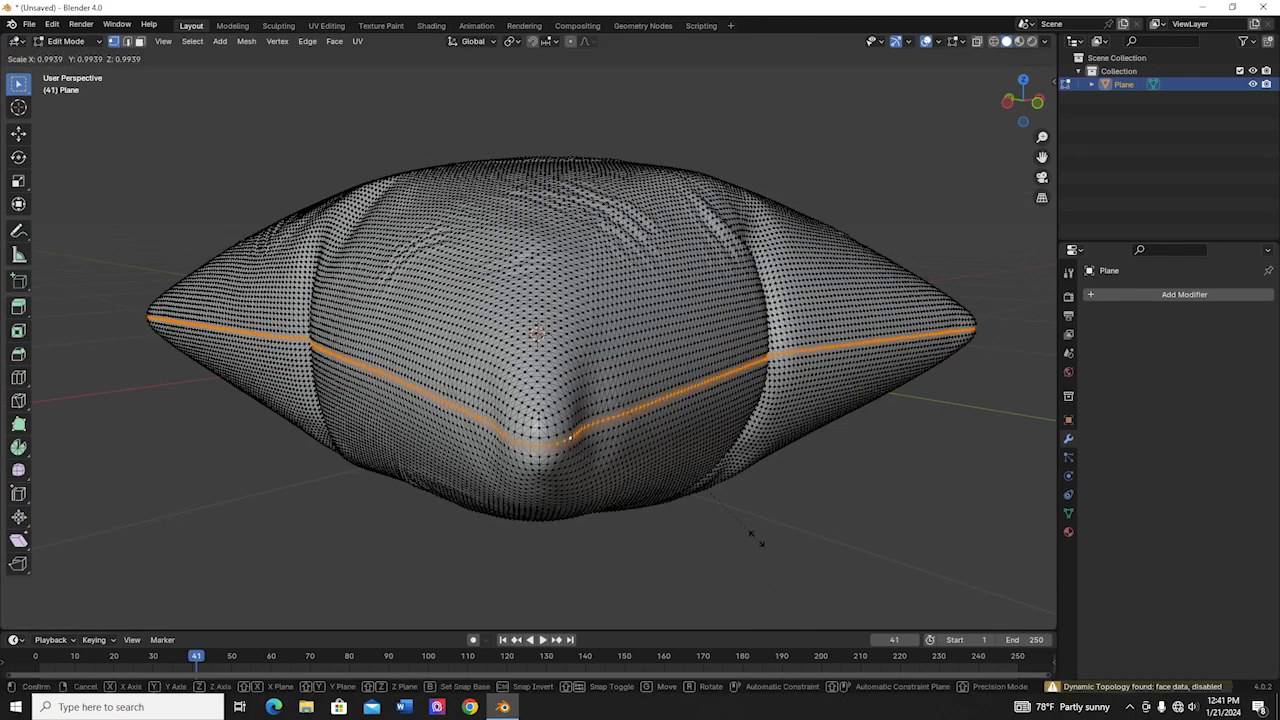
left_click(757, 539)
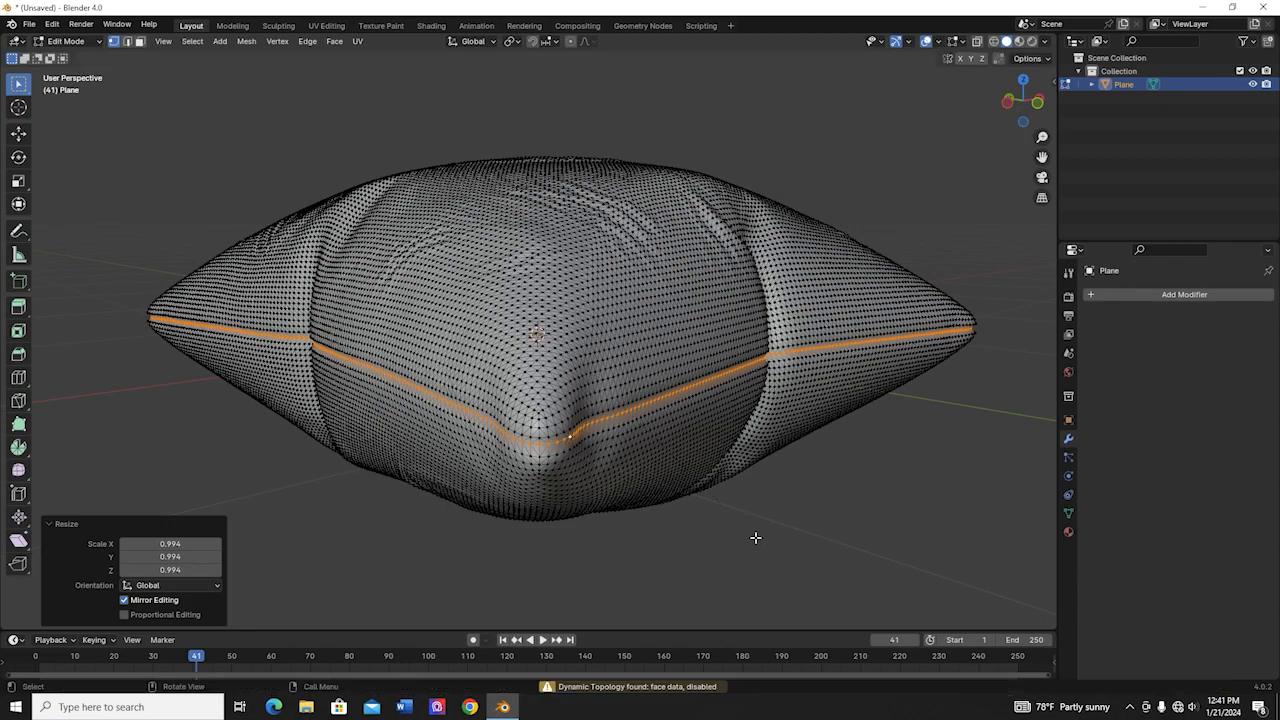
key("Tab")
middle_click_drag(757, 539, 395, 530)
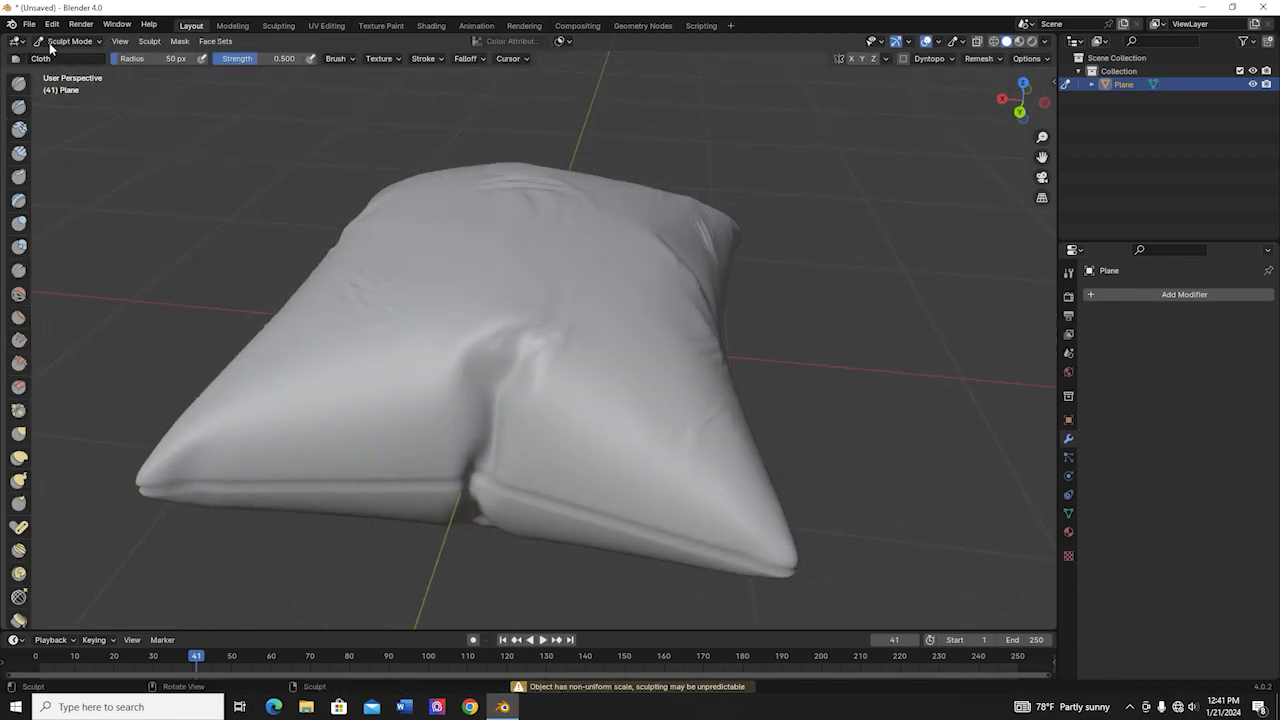
Switch the pillow from Sculpt Mode to Object Mode and view it from several sides.
left_click(68, 41)
left_click(70, 58)
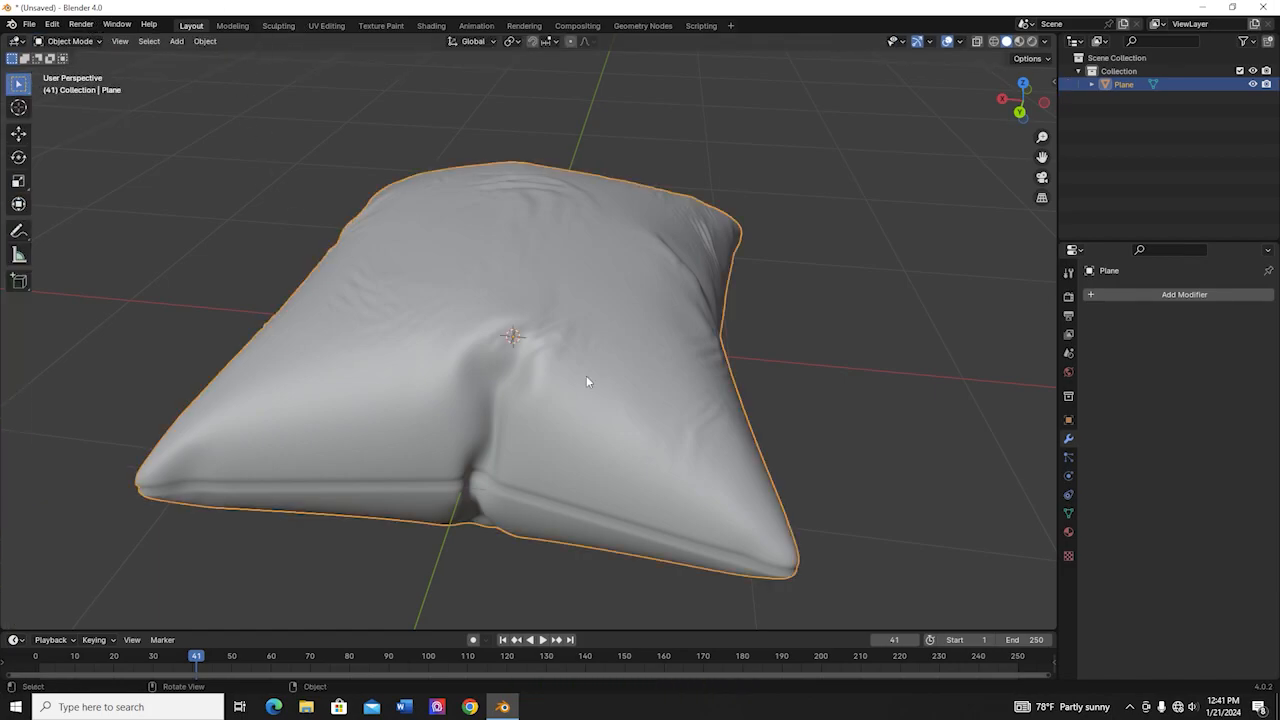
middle_click_drag(745, 333, 392, 318)
middle_click_drag(504, 456, 508, 102)
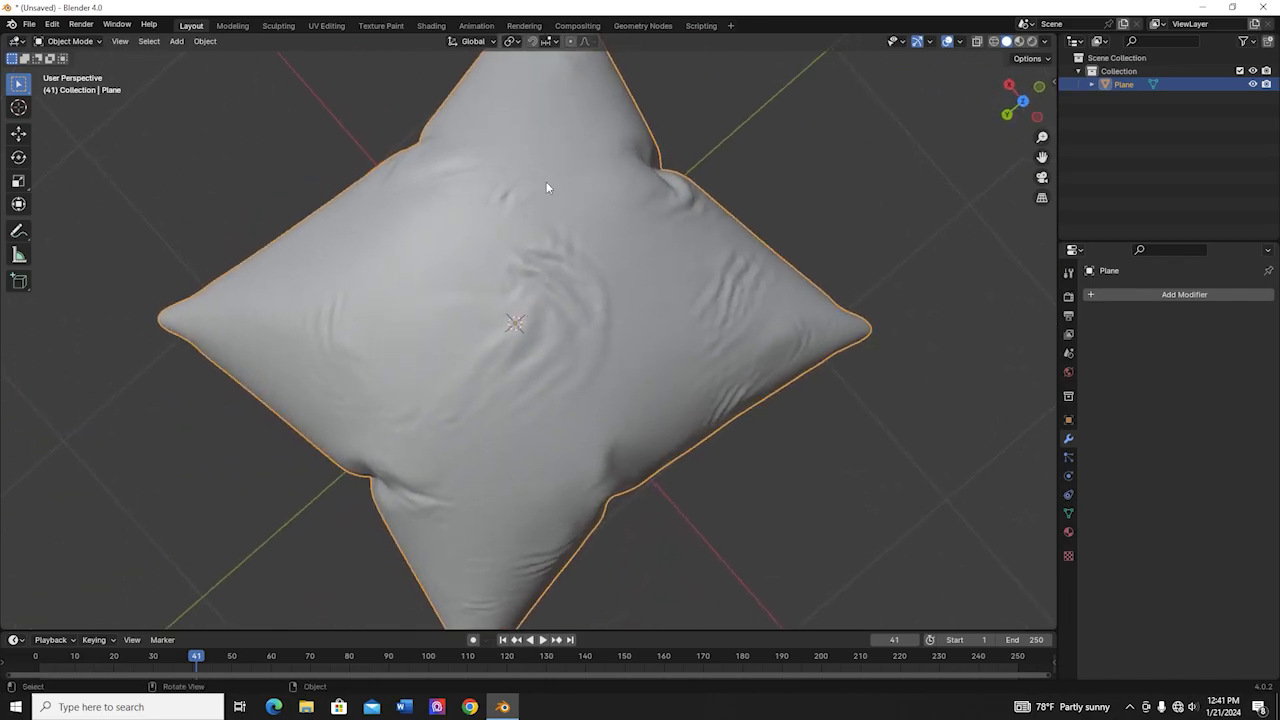
Create a new material for the pillow in the Shading workspace and bring its shader nodes into view.
middle_click_drag(209, 485, 900, 380)
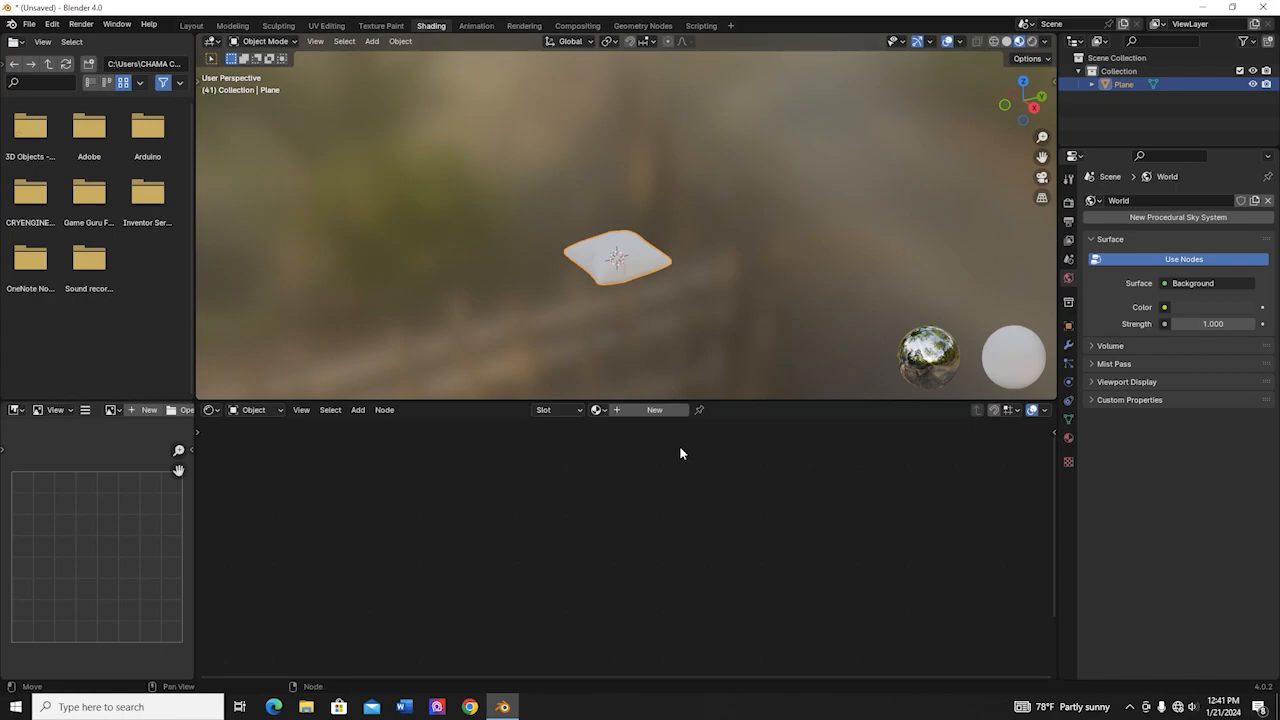
key("s")
middle_click_drag(751, 294, 727, 205)
left_click_drag(677, 401, 677, 403)
left_click(677, 411)
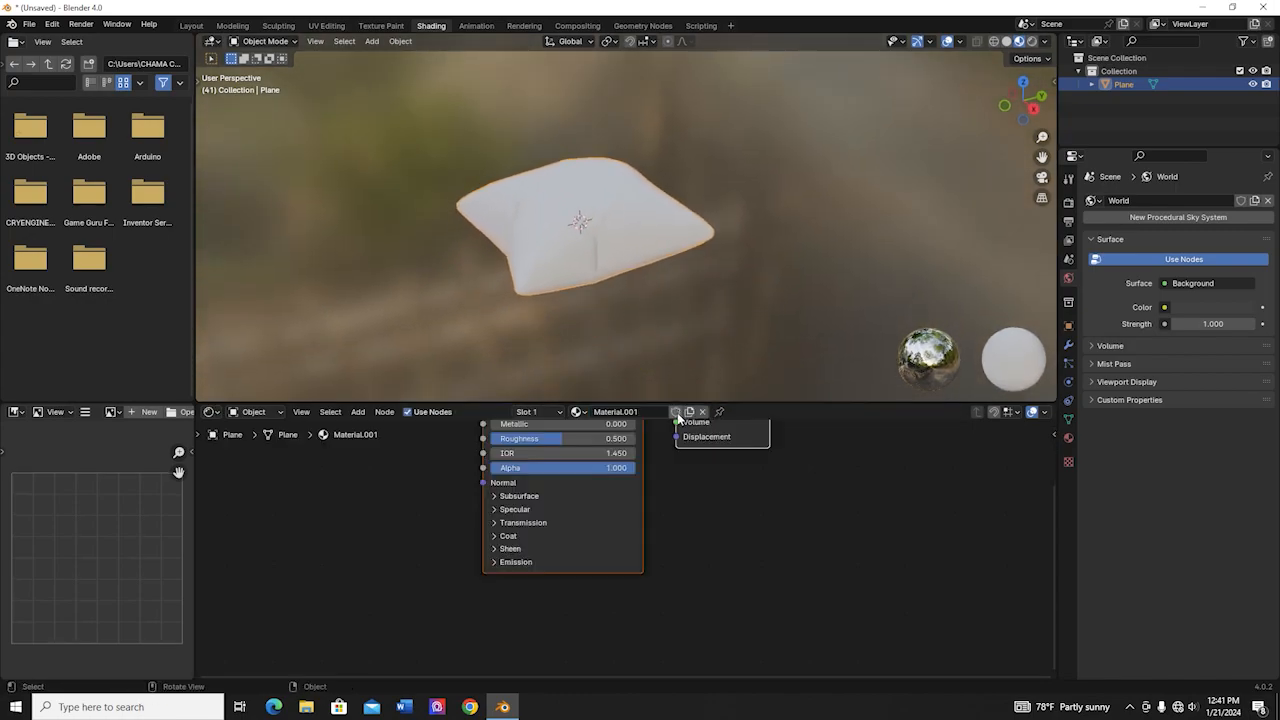
middle_click_drag(679, 520, 859, 609)
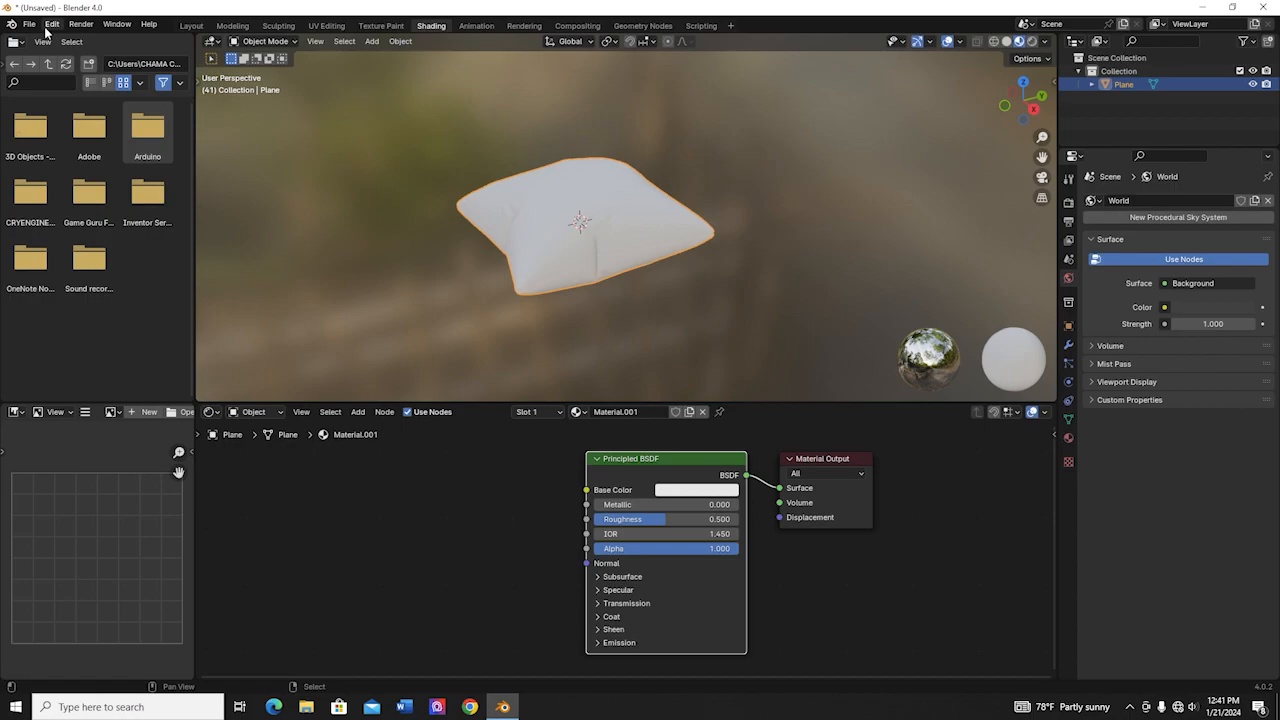
Filter the add-ons in the preferences by "node" and check that Node Wrangler is enabled.
left_click(52, 24)
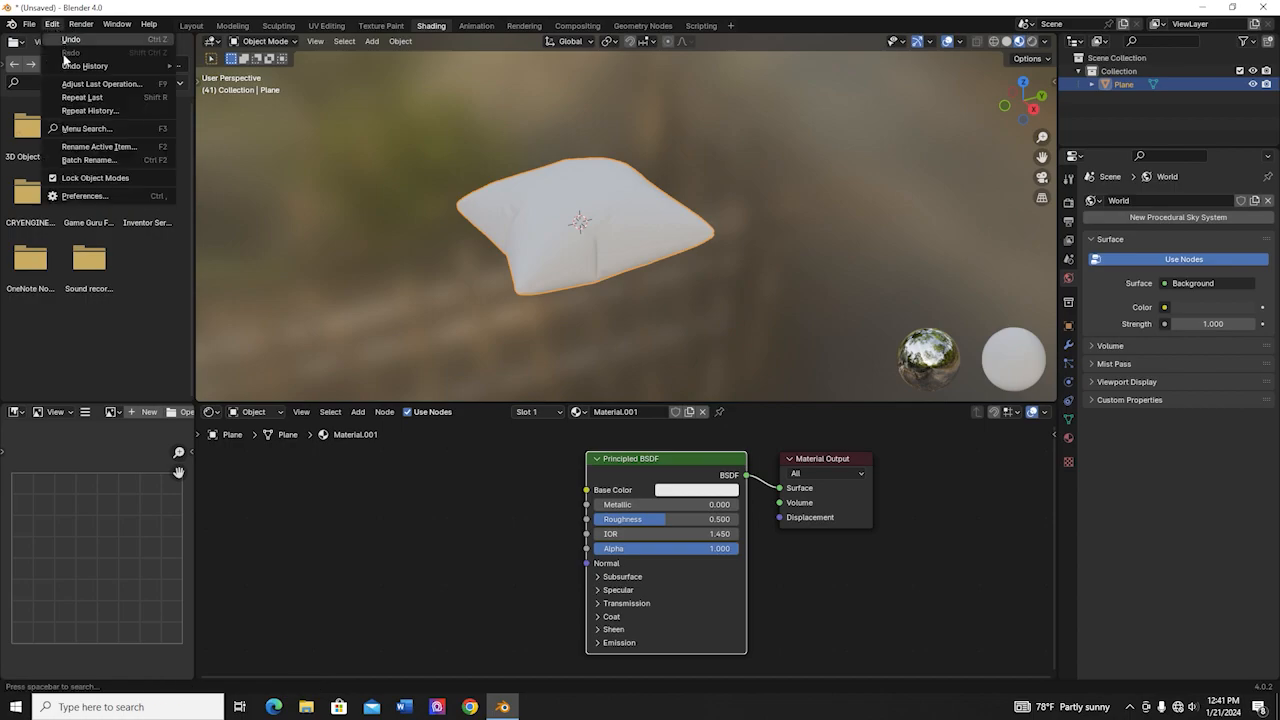
left_click(87, 194)
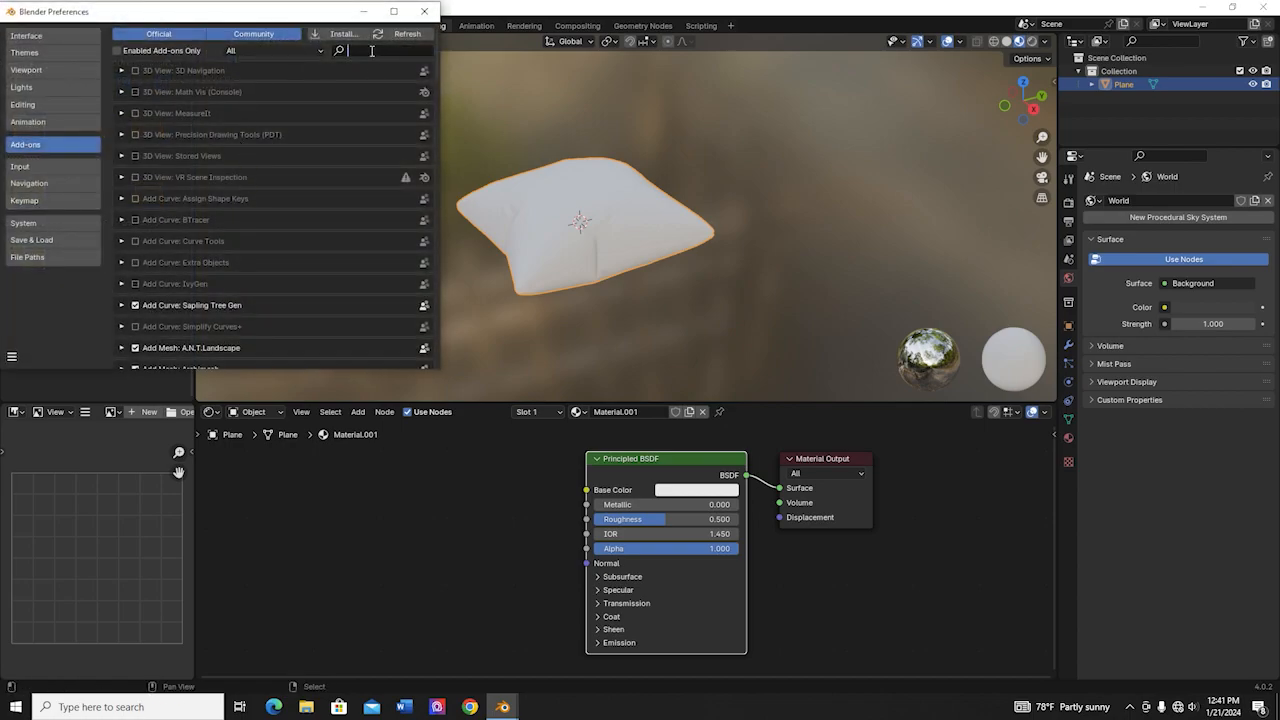
type("no")
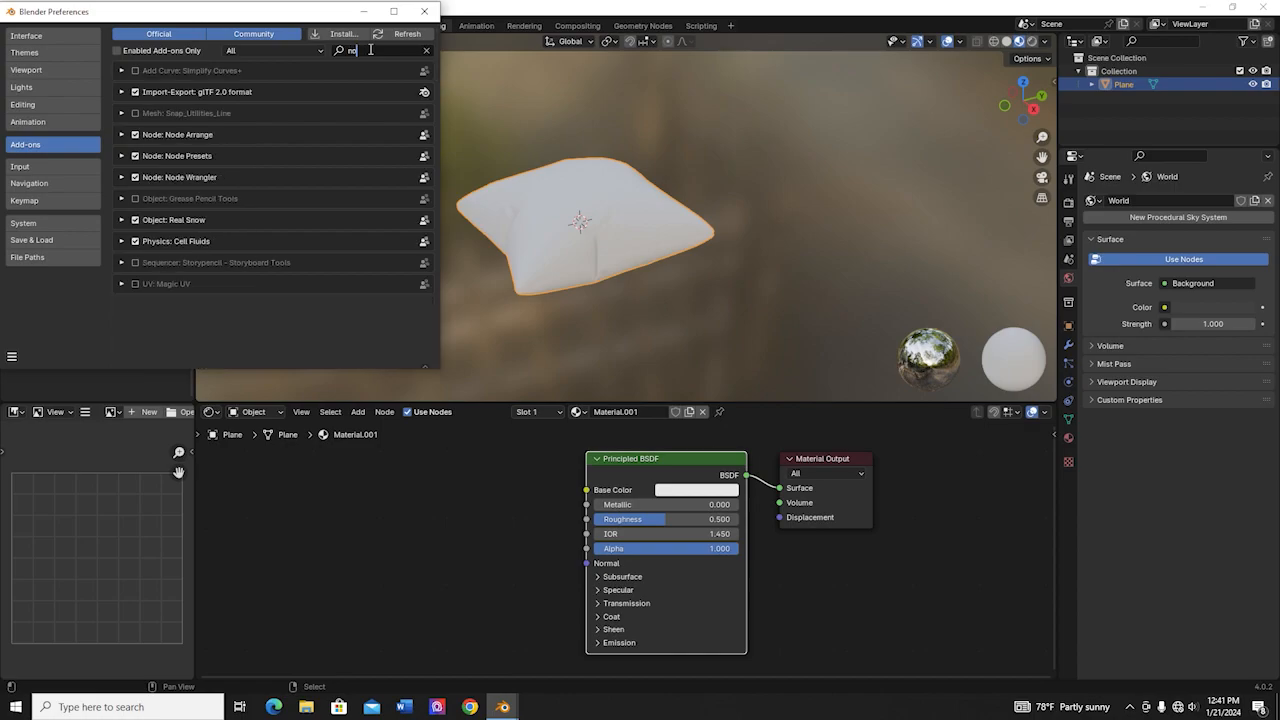
type("de")
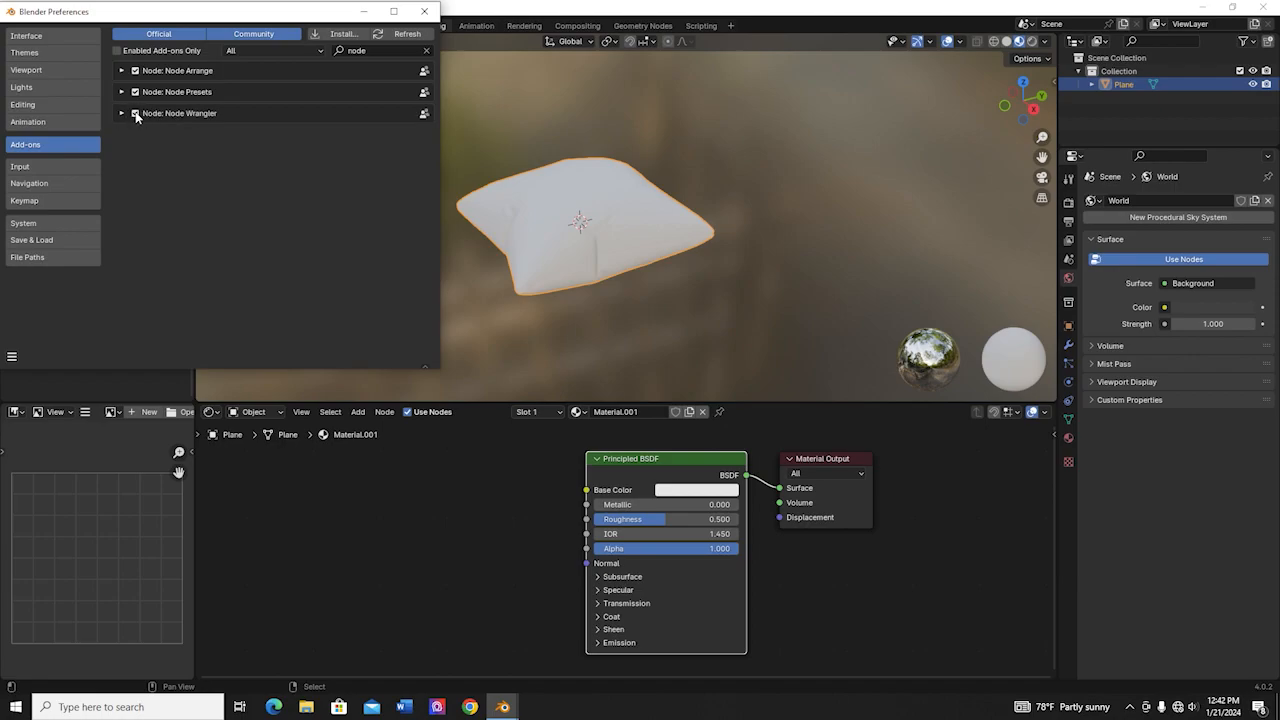
left_click(425, 12)
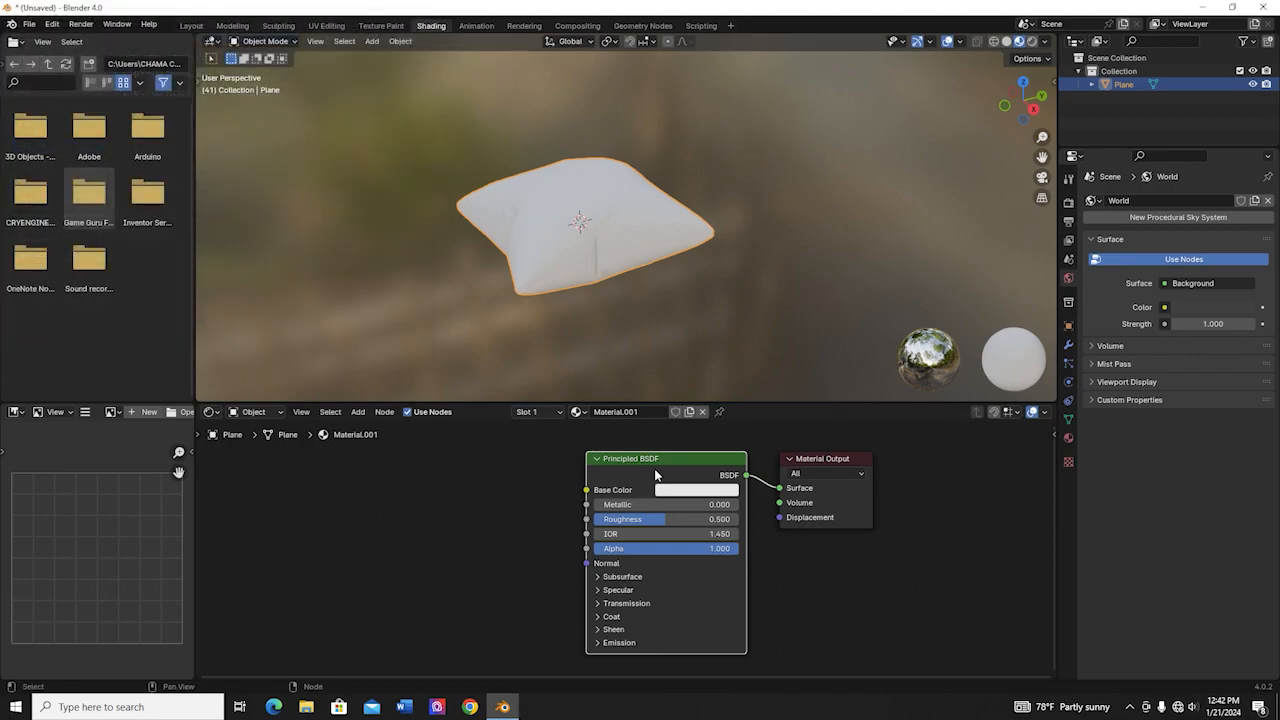
Start Node Wrangler's Principled Texture Setup on the Principled BSDF node and browse to the fabric_pattern folder within Texture on drive D.
middle_click_drag(835, 545, 839, 535)
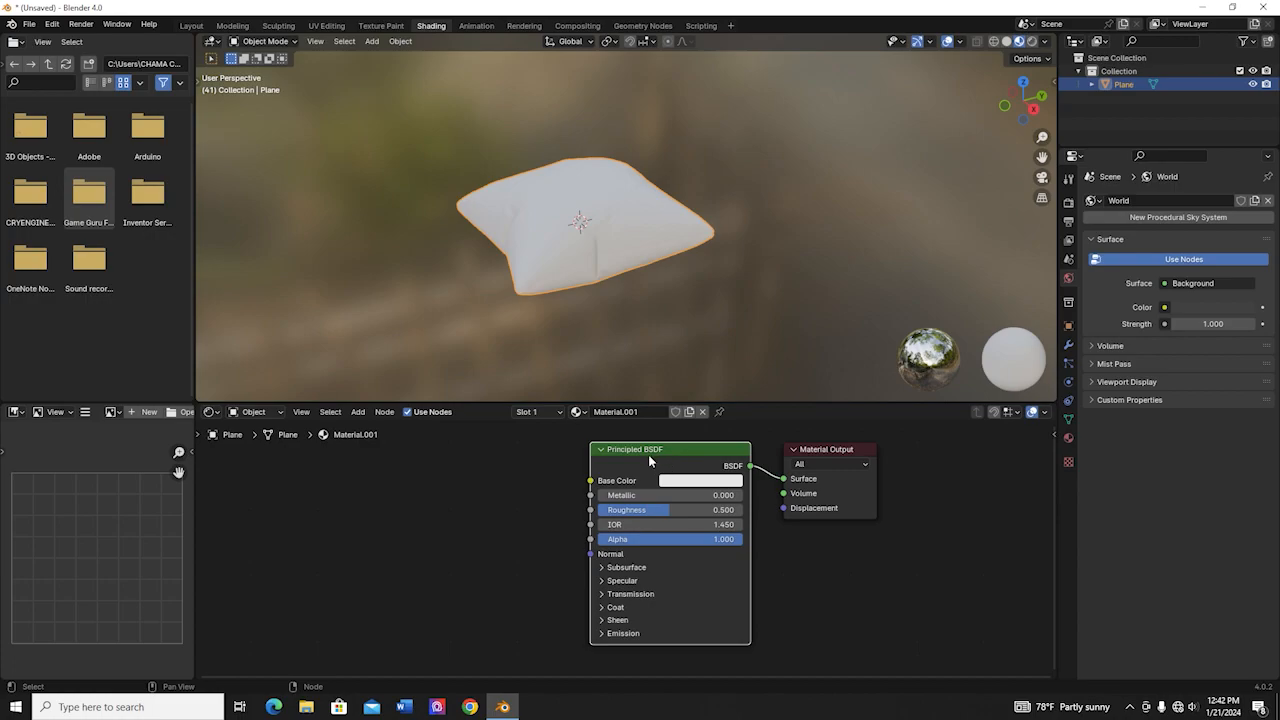
key("ctrl+shift+t")
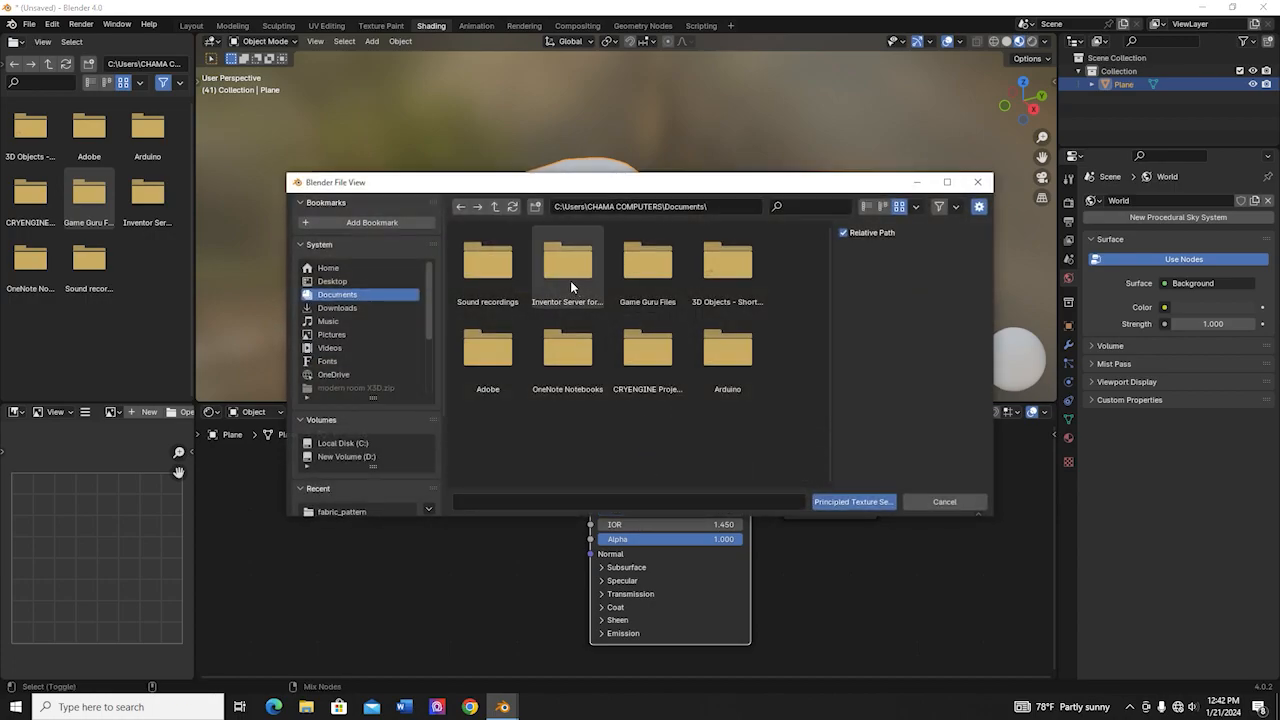
left_click(360, 458)
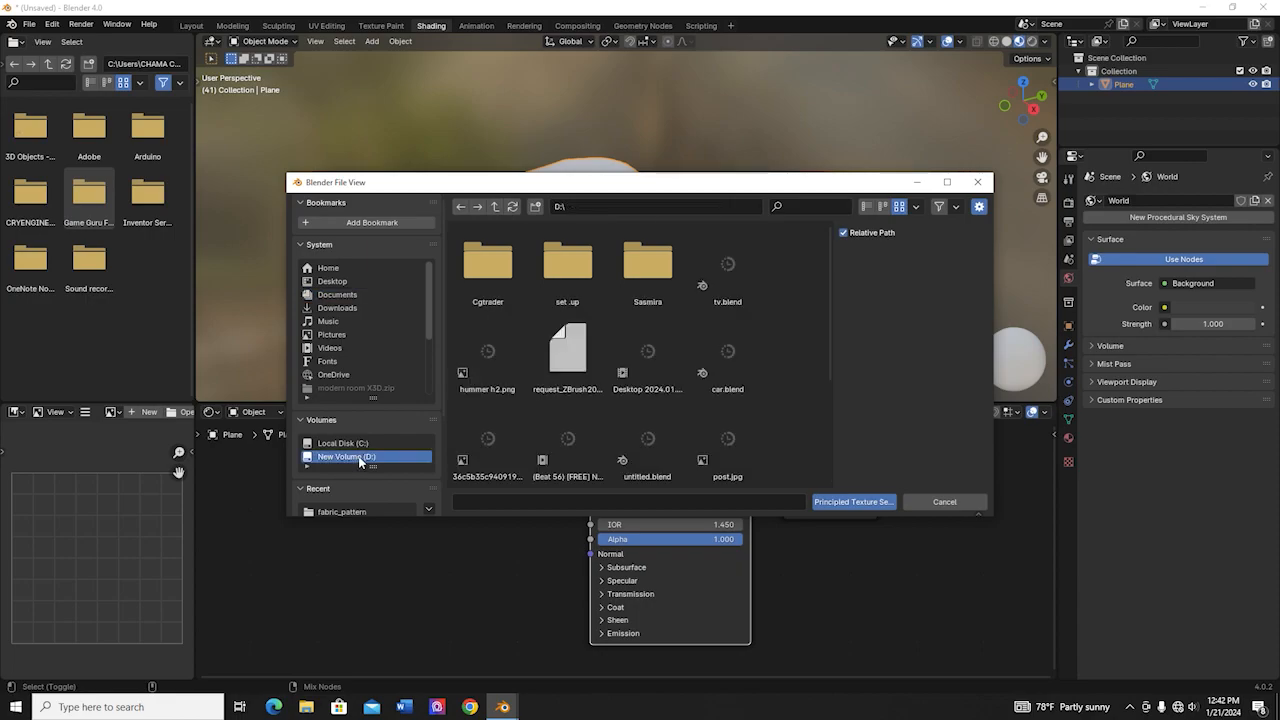
double_click(638, 274)
double_click(508, 278)
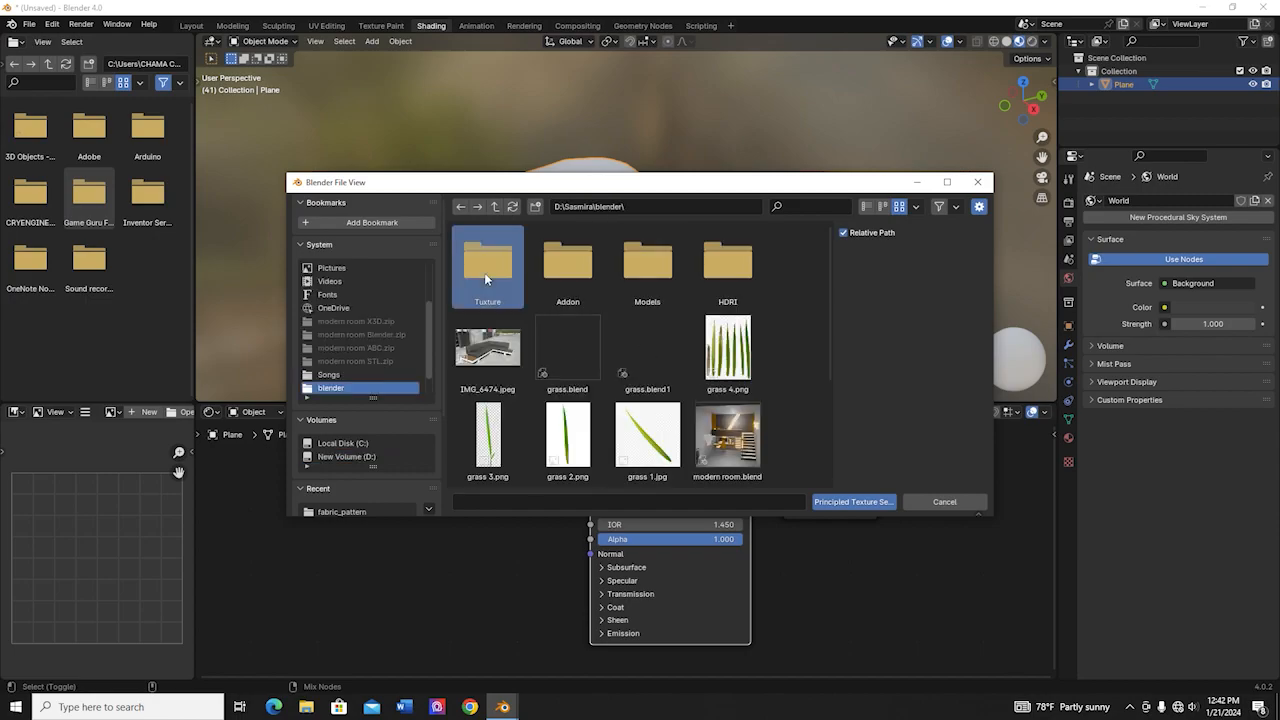
double_click(500, 276)
double_click(499, 280)
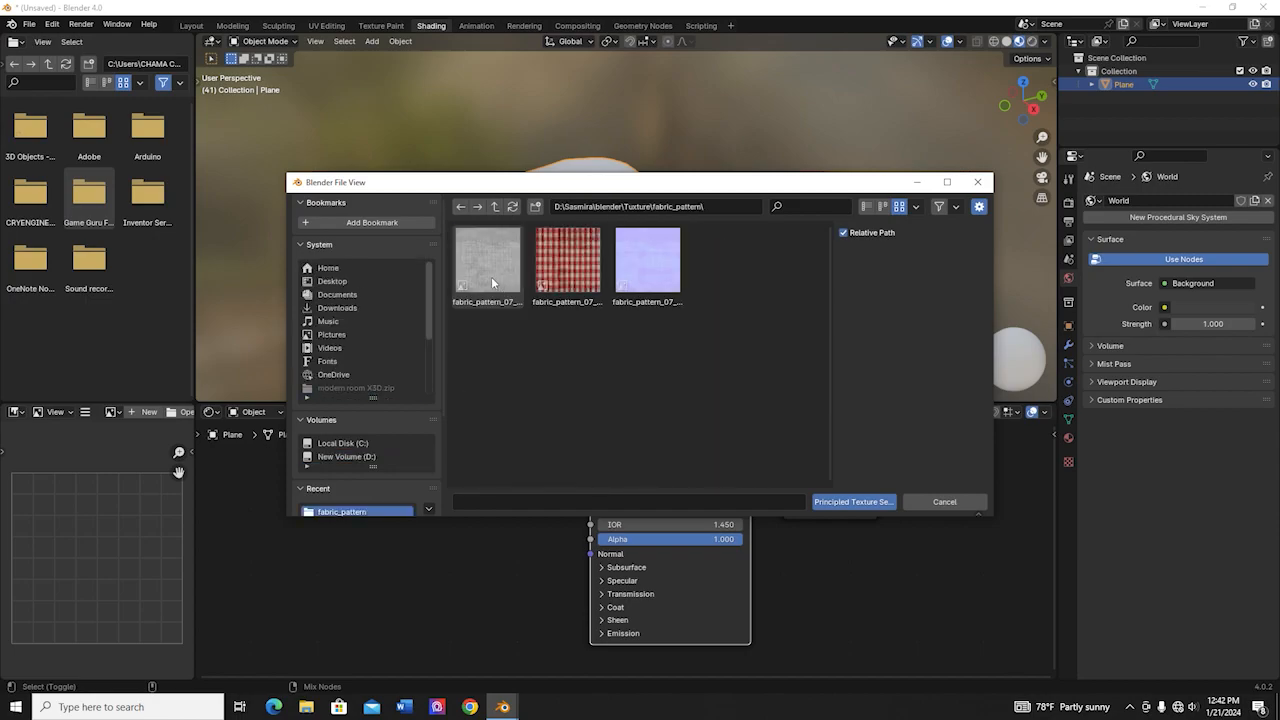
key("BackSpace")
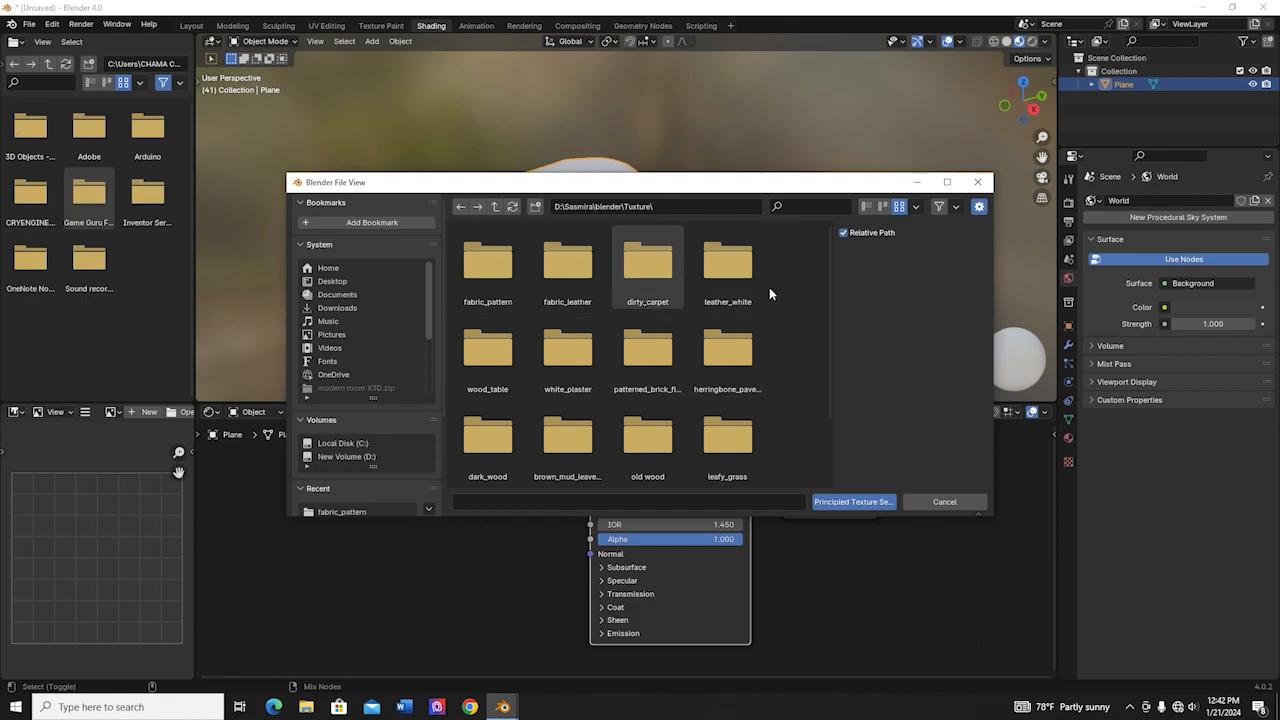
double_click(487, 286)
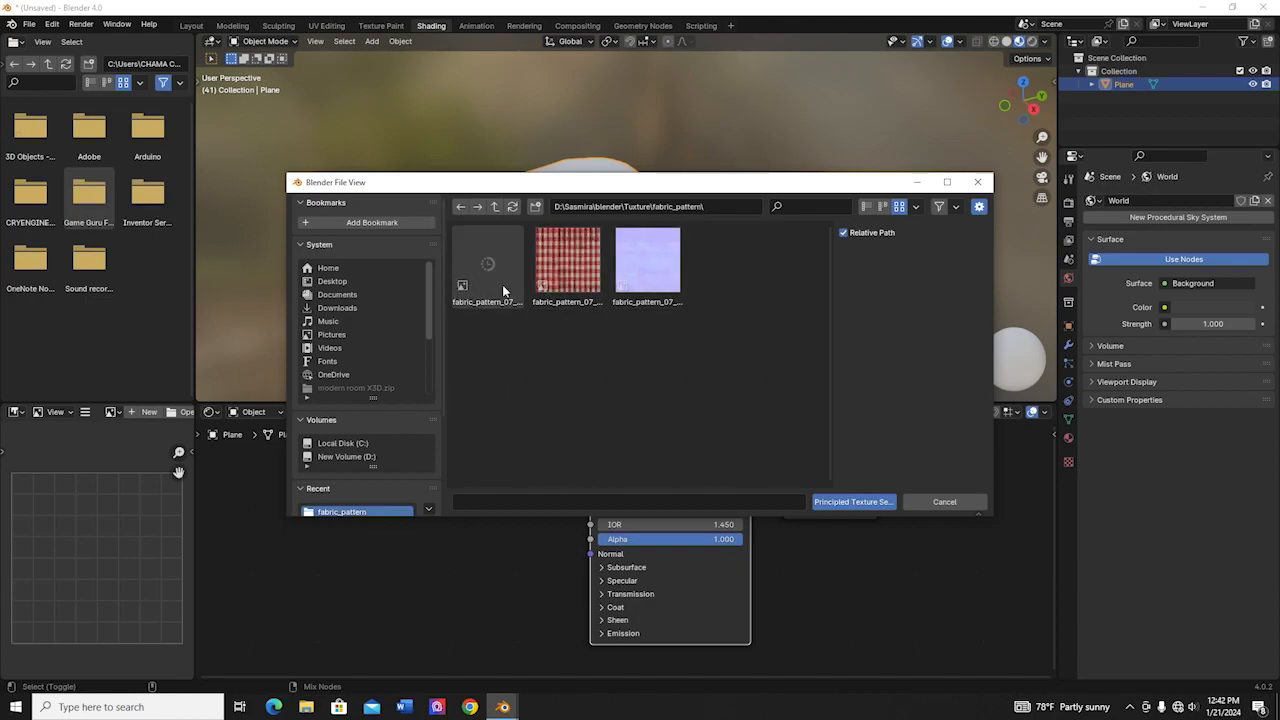
Load all three fabric_pattern_07 images into the Principled texture setup and inspect the textured pillow from several sides.
left_click_drag(772, 357, 452, 224)
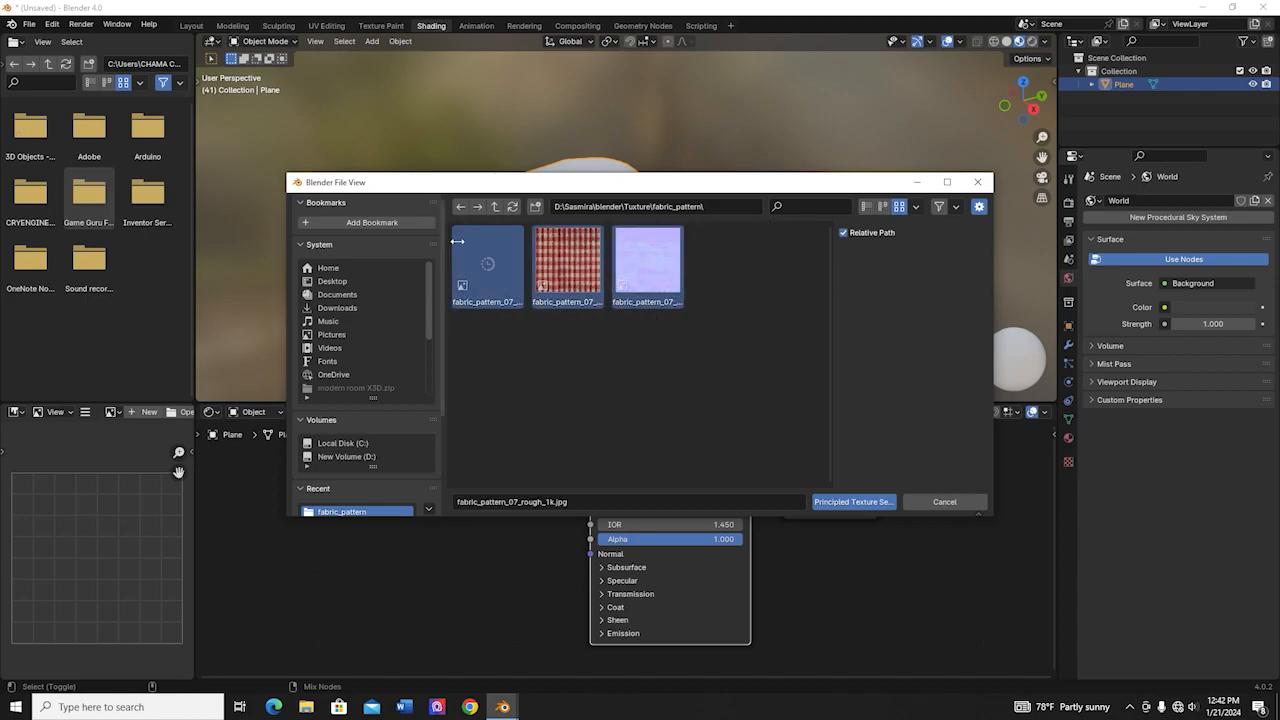
left_click(848, 505)
scroll(573, 310, "up", 4)
middle_click_drag(573, 310, 597, 190)
scroll(585, 225, "down", 3)
middle_click_drag(535, 304, 660, 340)
Try an X scale of -0.200 on the Mapping node, then undo the change and check the pillow's pattern.
middle_click_drag(485, 497, 845, 482)
middle_click_drag(442, 539, 625, 484)
scroll(625, 484, "up", 4)
mouse_move(349, 514)
left_mouse_down()
mouse_move(392, 514)
mouse_move(333, 514)
mouse_move(355, 515)
left_mouse_up()
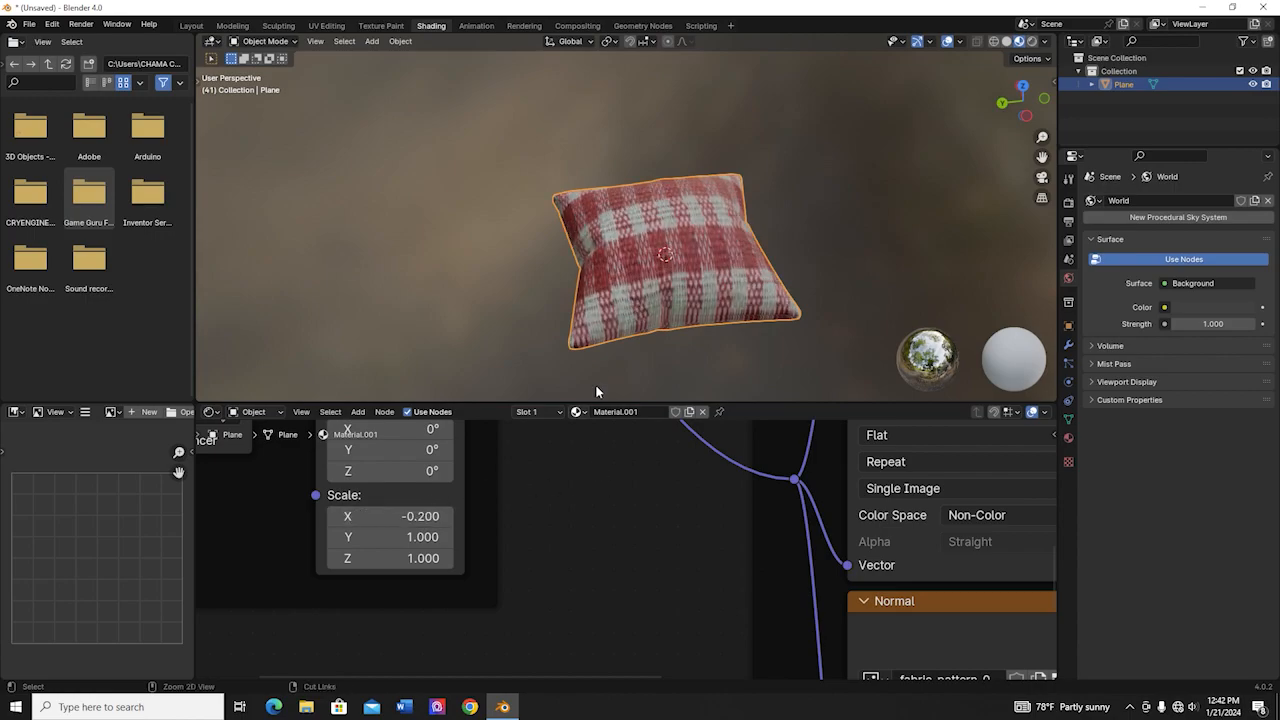
key("ctrl+z")
middle_click_drag(608, 297, 686, 237)
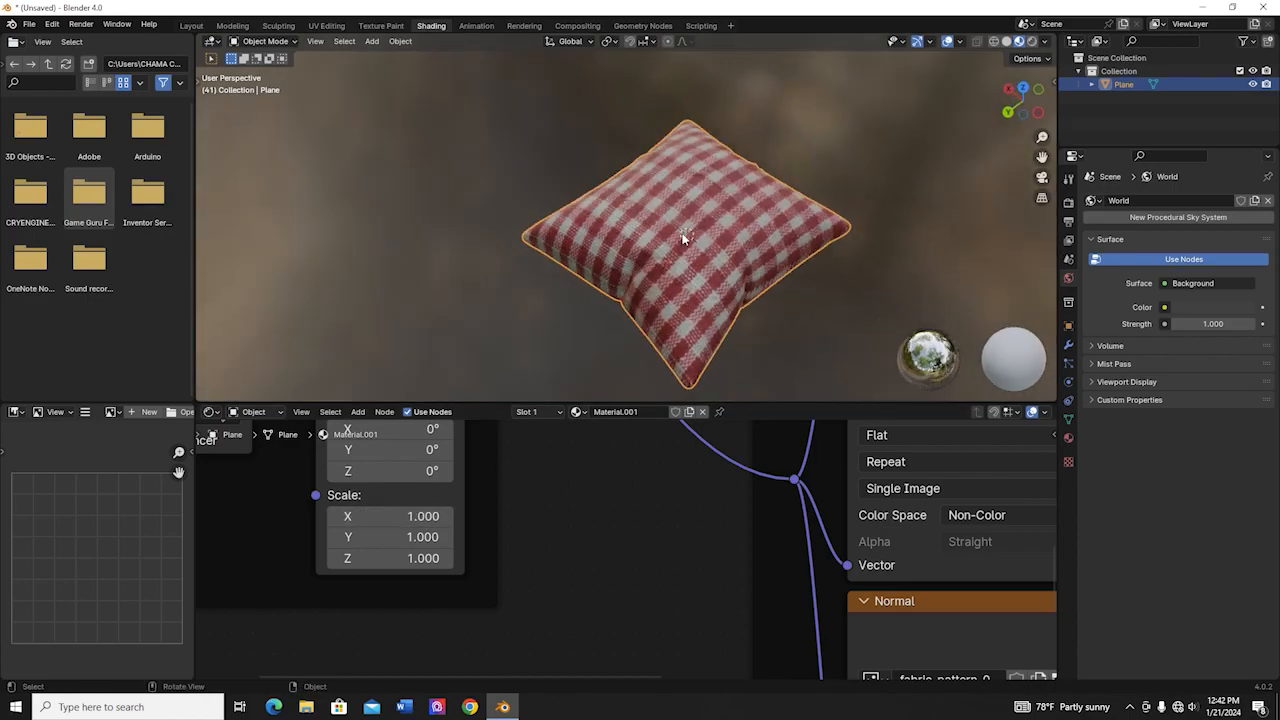
Switch to the Layout workspace and rotate the pillow about 18.9° around the global Y axis.
left_click(188, 25)
middle_click_drag(411, 149, 531, 266)
scroll(700, 300, "down", 8)
scroll(696, 314, "down", 1)
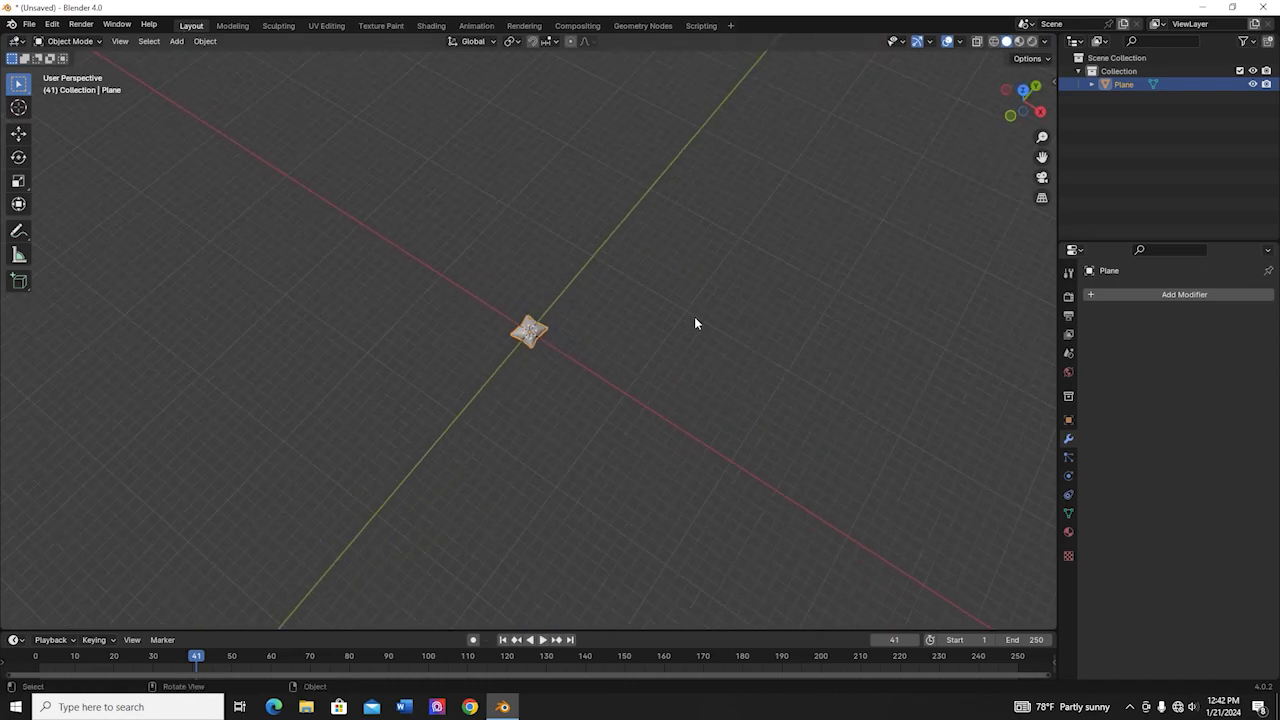
scroll(694, 318, "up", 6)
middle_click_drag(641, 478, 694, 460)
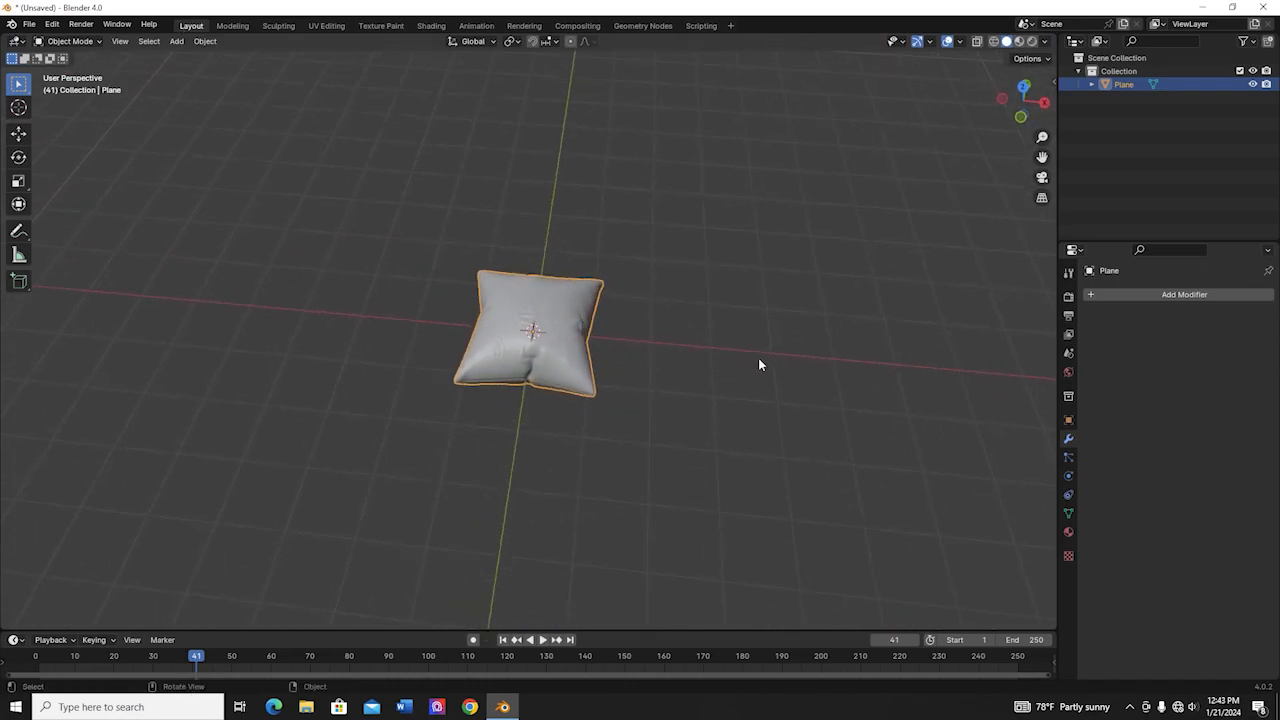
key("r")
key("x")
key("y")
left_click(768, 444)
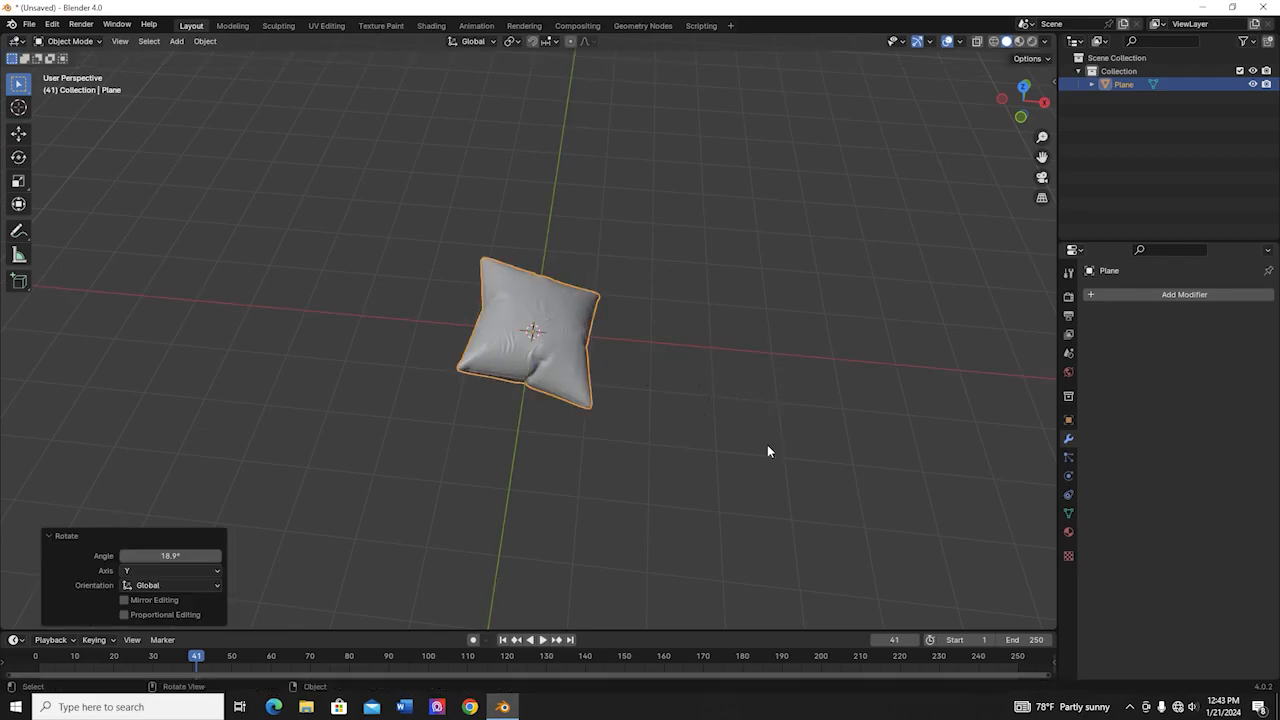
Add a point light and move it above the pillow, to about 4.97 m in Z and 0.86 m in X.
key("shift+a")
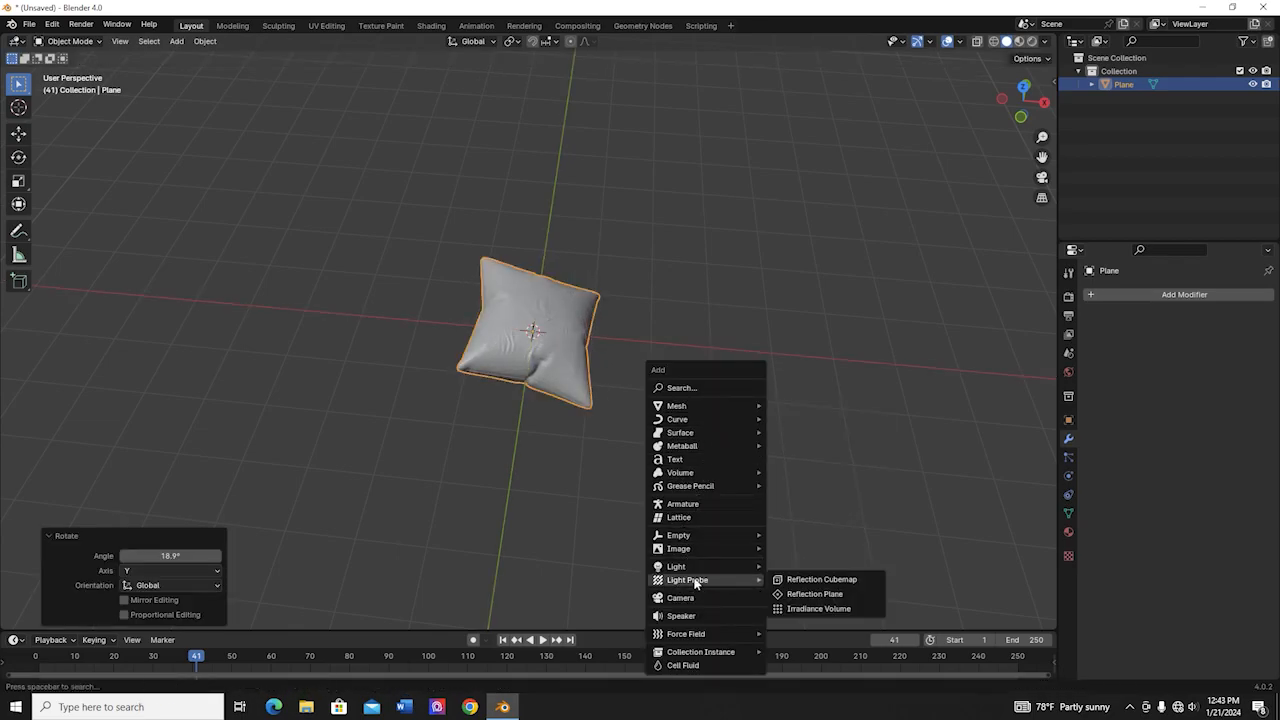
mouse_move(729, 567)
left_click(795, 567)
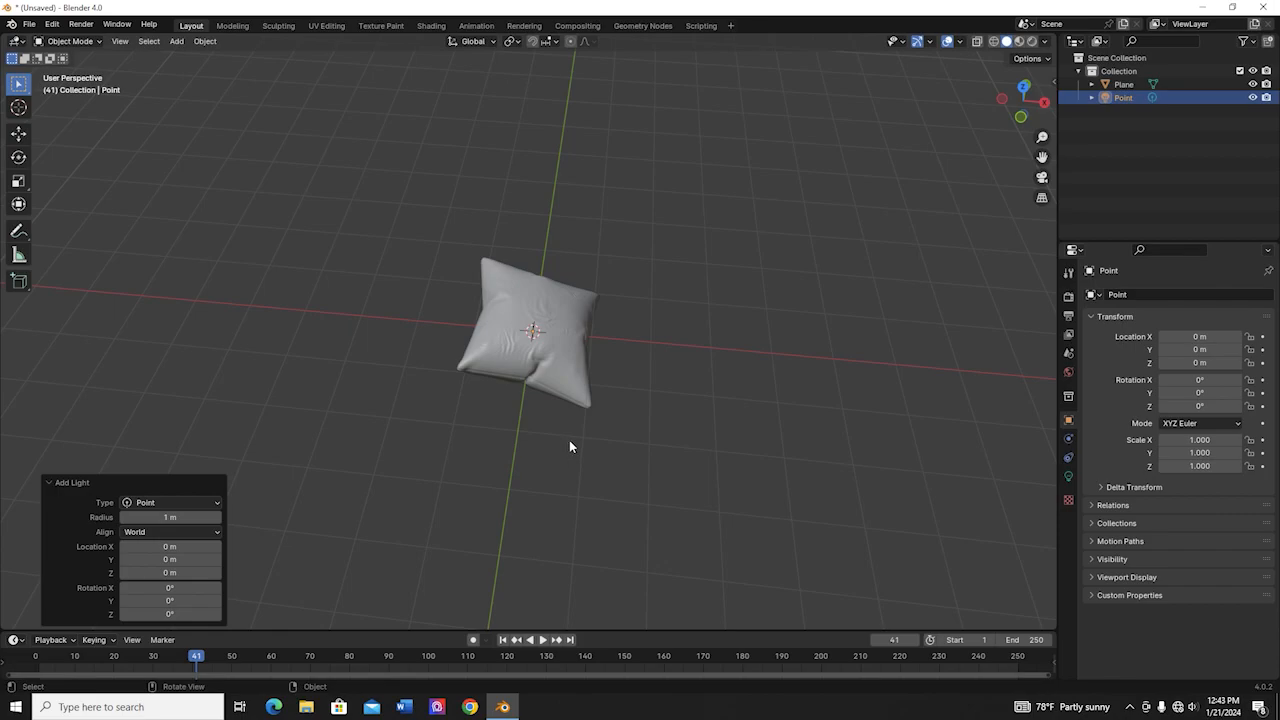
key("g")
key("z")
left_click(548, 236)
key("g")
key("y")
key("x")
left_click(602, 243)
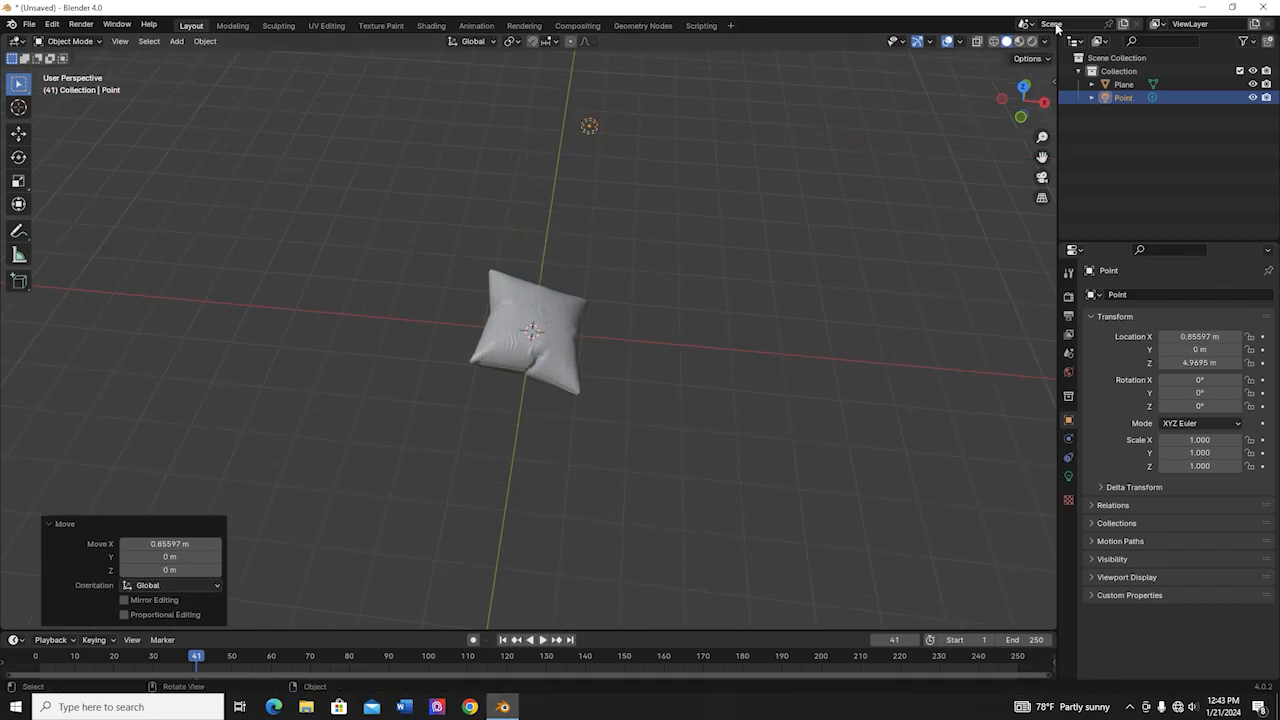
Show the viewport in Rendered shading and change the point light's type to Sun.
left_click(1032, 42)
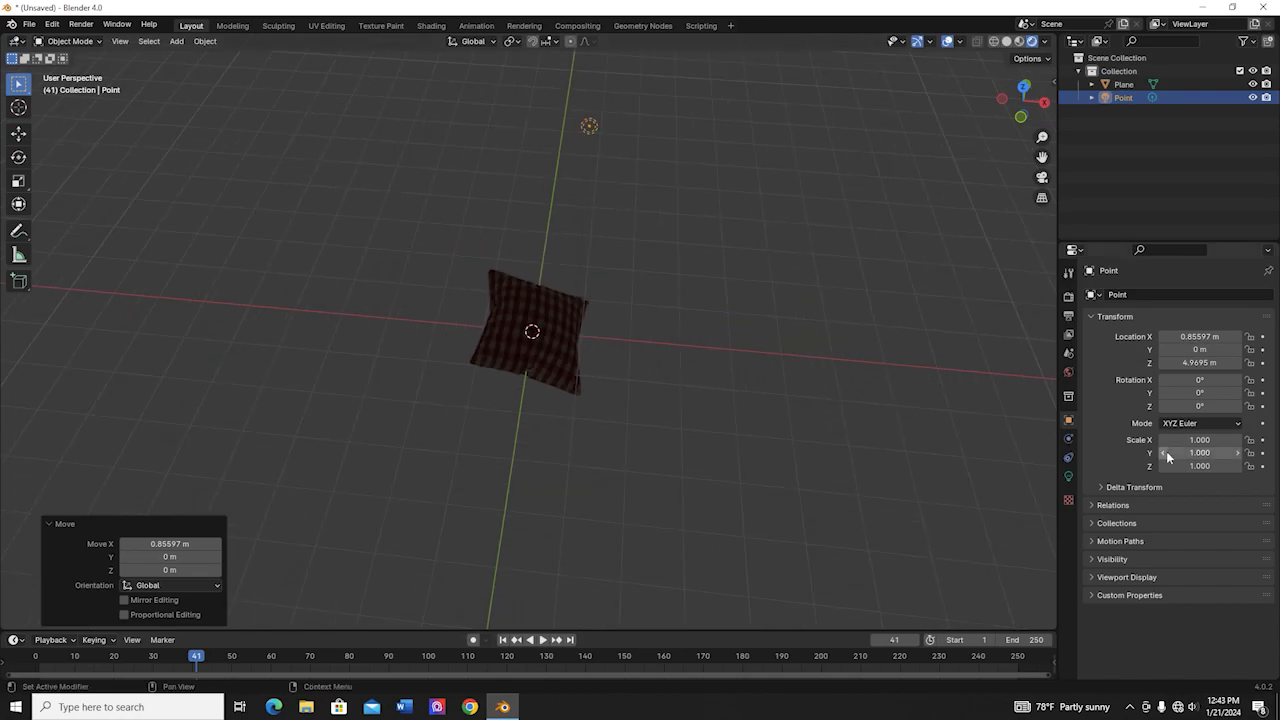
left_click(1069, 476)
left_click(1158, 354)
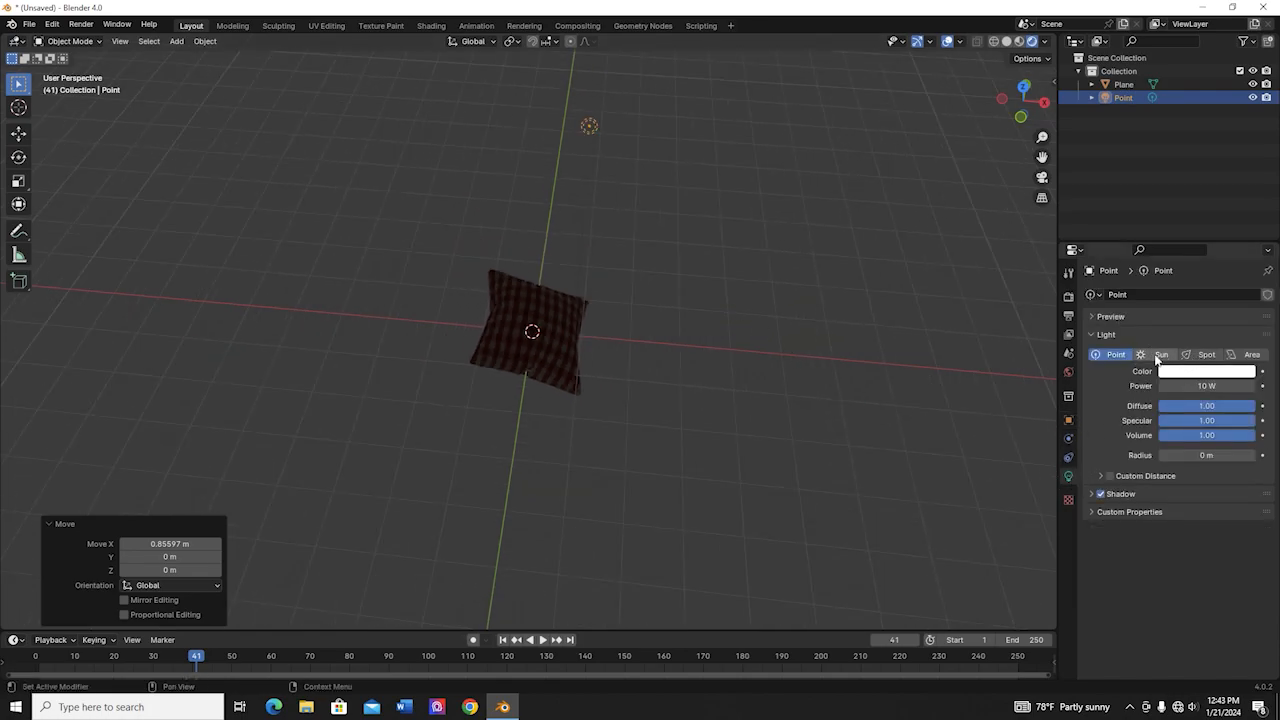
Rotate the sun light about 11.1° in the view plane and inspect the lit pillow up close.
key("r")
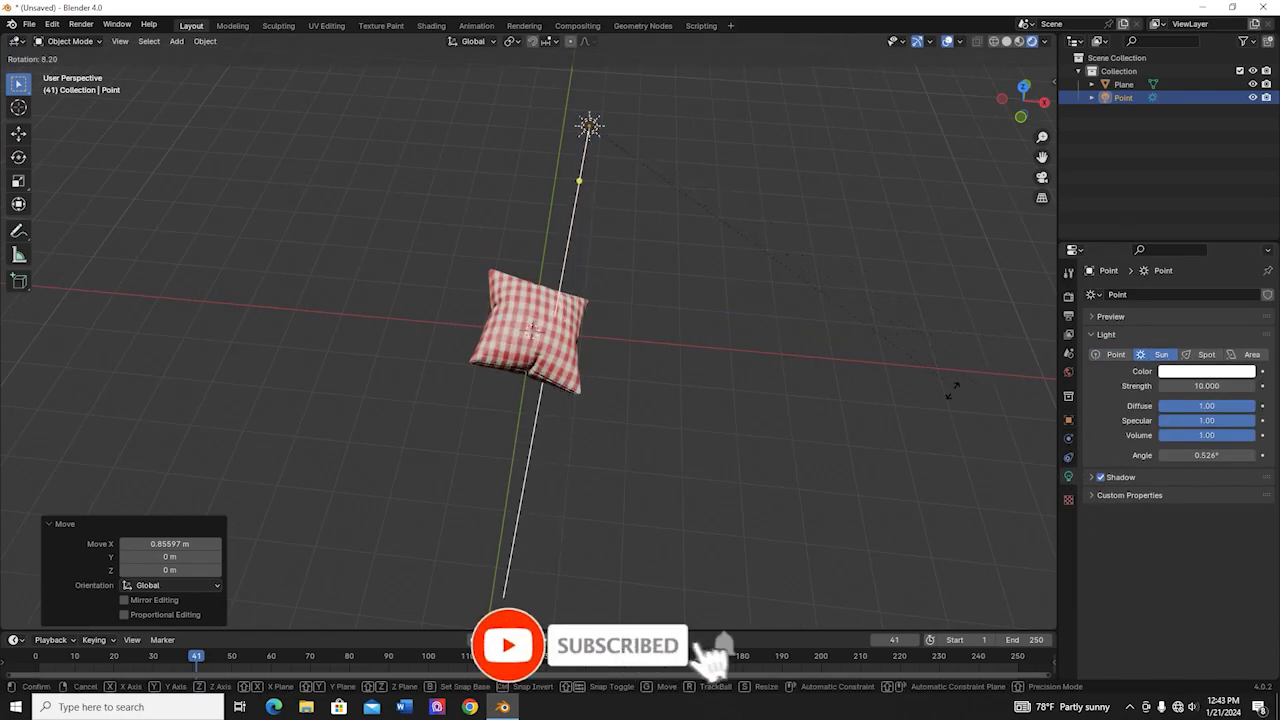
left_click(817, 440)
middle_click_drag(817, 440, 596, 382)
middle_click_drag(556, 430, 414, 442)
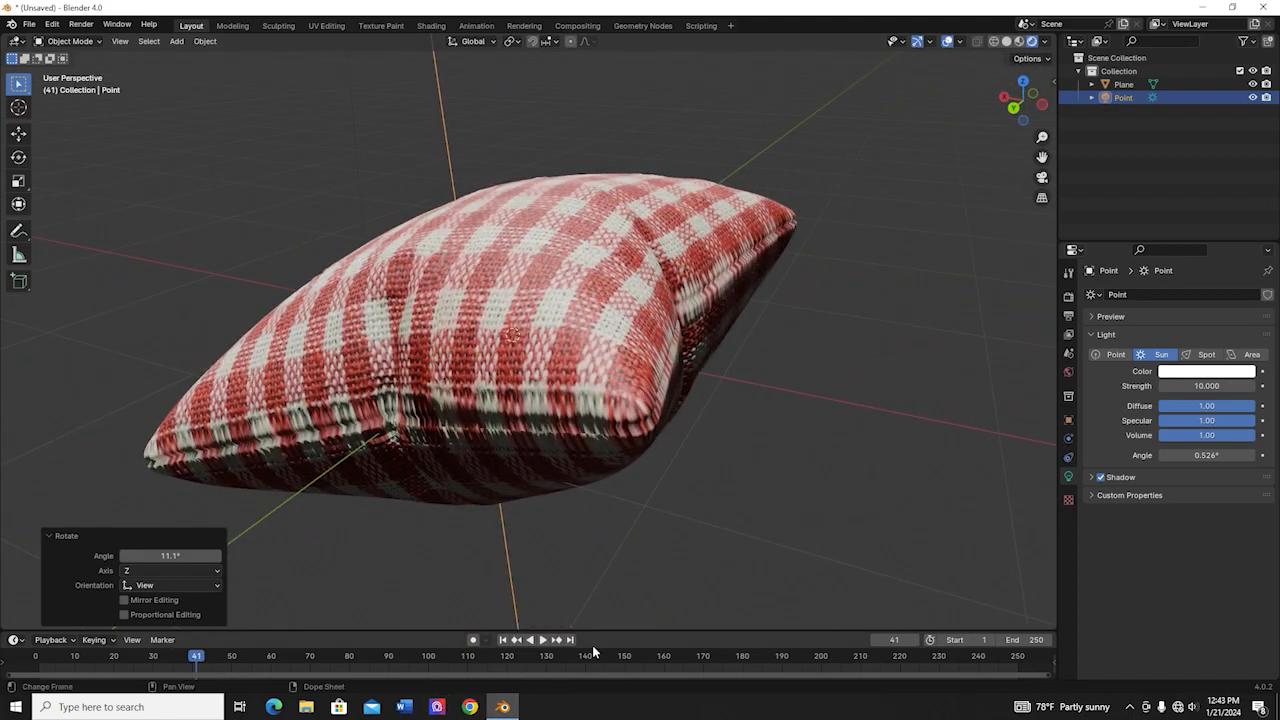